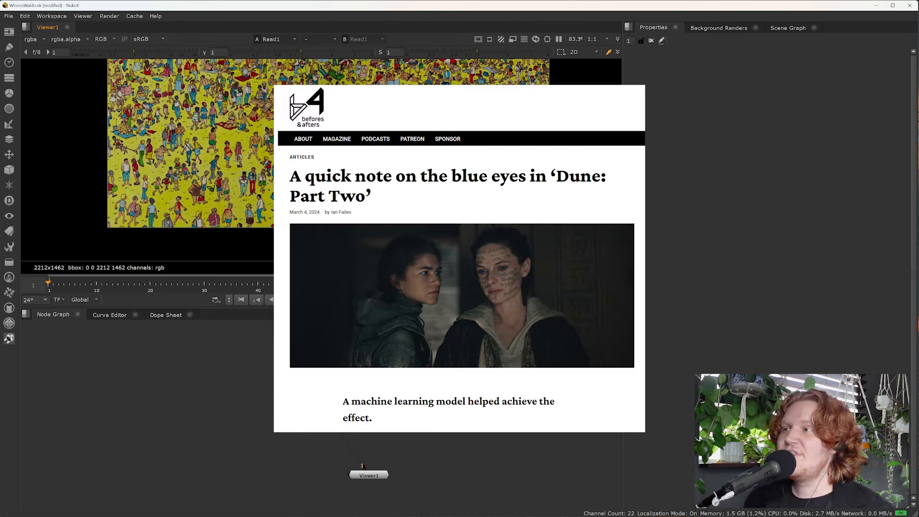
Step: Examine the crowded beach image closely to locate Waldo among the people
middle_click_drag(454, 91, 464, 126)
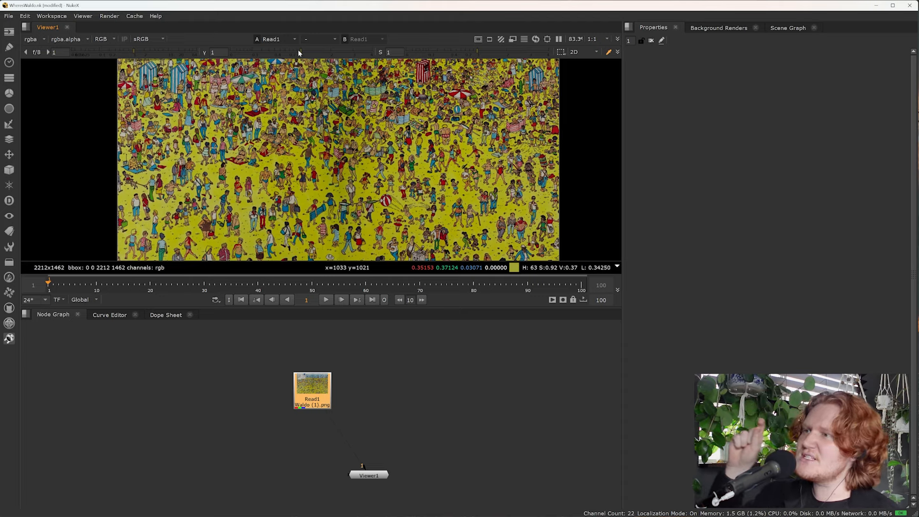
middle_click_drag(375, 138, 383, 171)
middle_click_drag(428, 134, 440, 192)
scroll(489, 215, "down", 2)
middle_click_drag(490, 215, 401, 164)
scroll(399, 164, "up", 7)
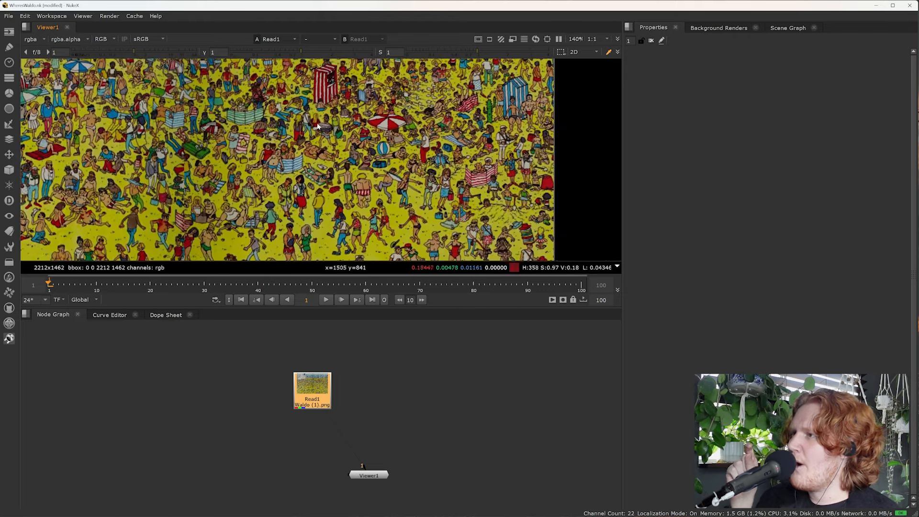
Step: Duplicate the Read node for Waldo (1).png, place the copy beside the original, and attach a Roto node to it
key("ctrl+c")
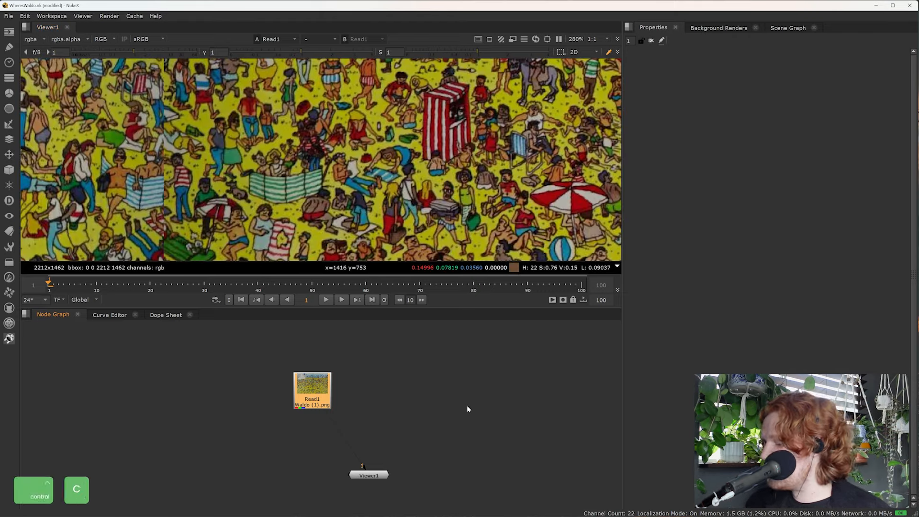
key("ctrl+v")
left_click_drag(492, 397, 478, 369)
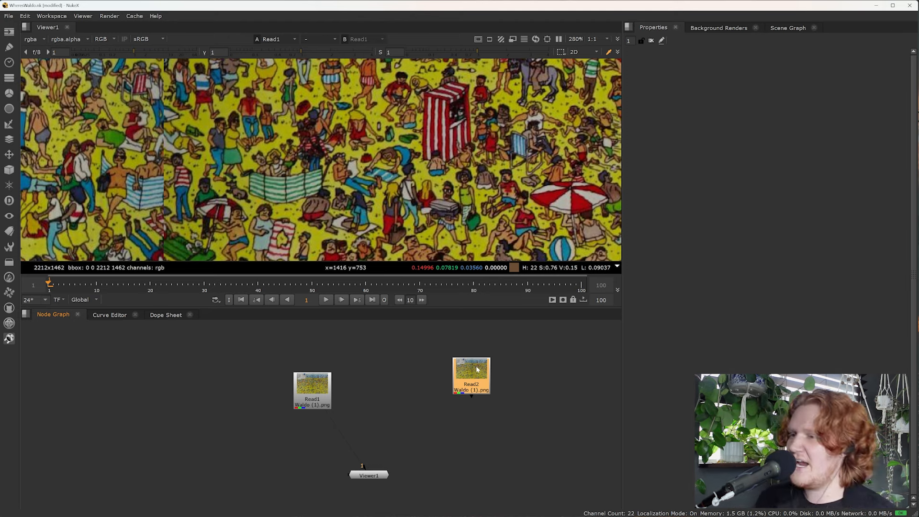
key("o")
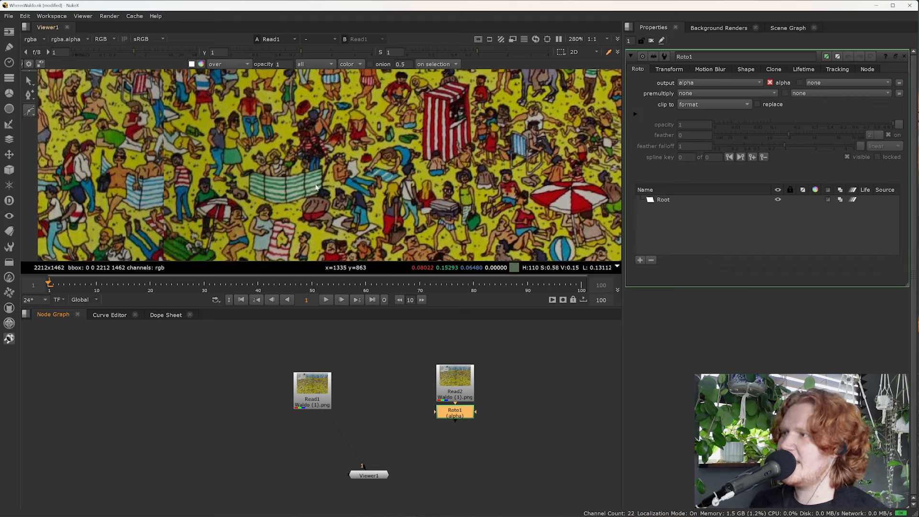
Step: Start a Bezier roto shape around Waldo, tracing his trouser legs, walking stick and the hand holding it
scroll(313, 152, "up", 4)
middle_click_drag(314, 152, 317, 196)
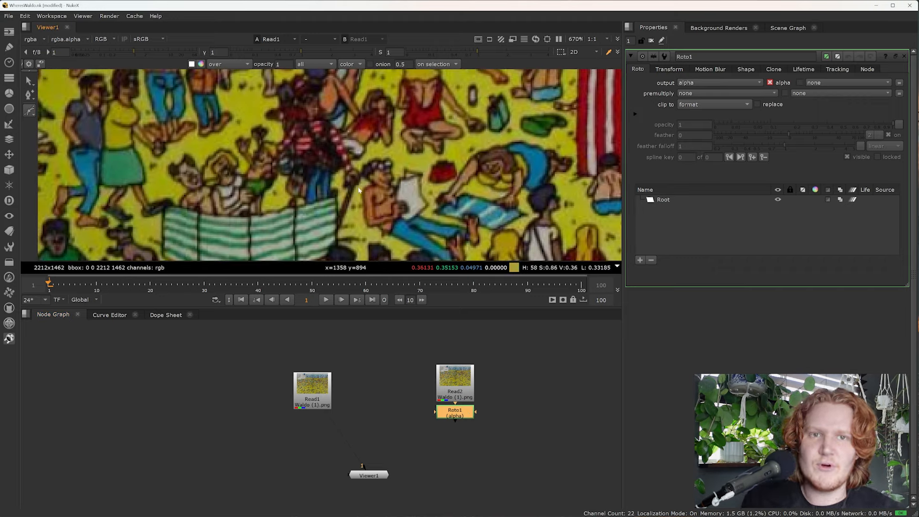
scroll(315, 195, "up", 1)
left_click(316, 199)
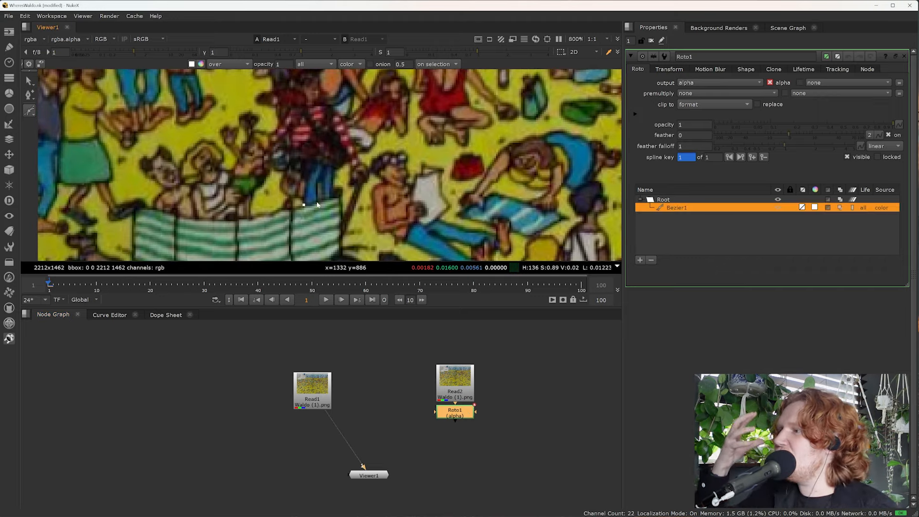
left_click(316, 185)
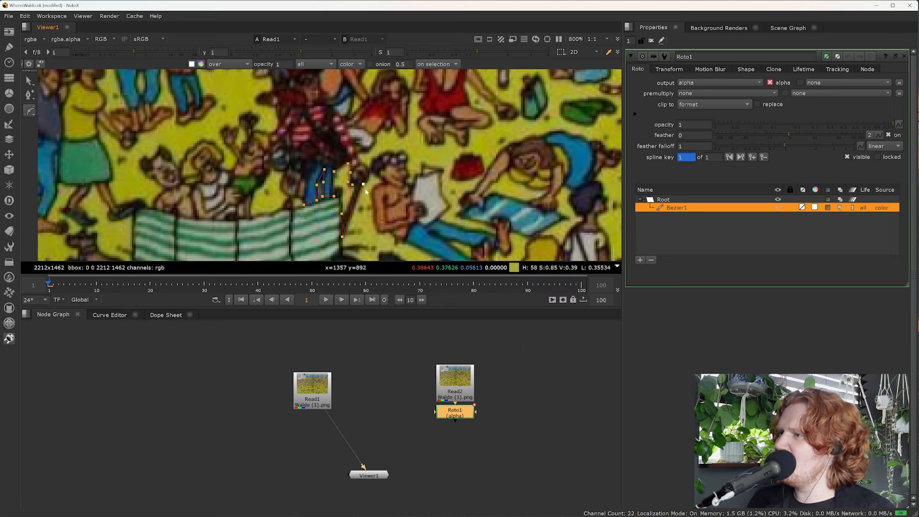
left_click(367, 181)
left_click(368, 171)
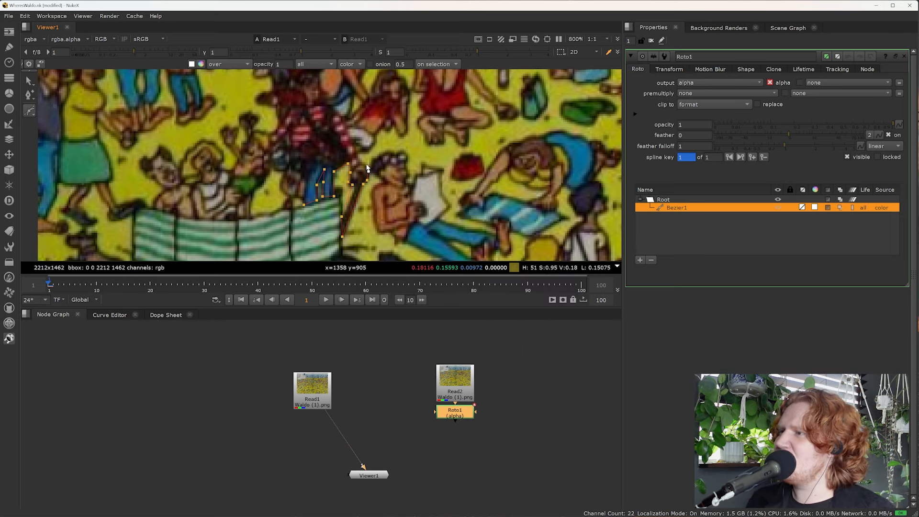
left_click(365, 164)
left_click(362, 161)
Step: Continue the Bezier outline up Waldo's arm on the walking-stick side, over the shoulder and neck to his chin
middle_click_drag(339, 111, 357, 154)
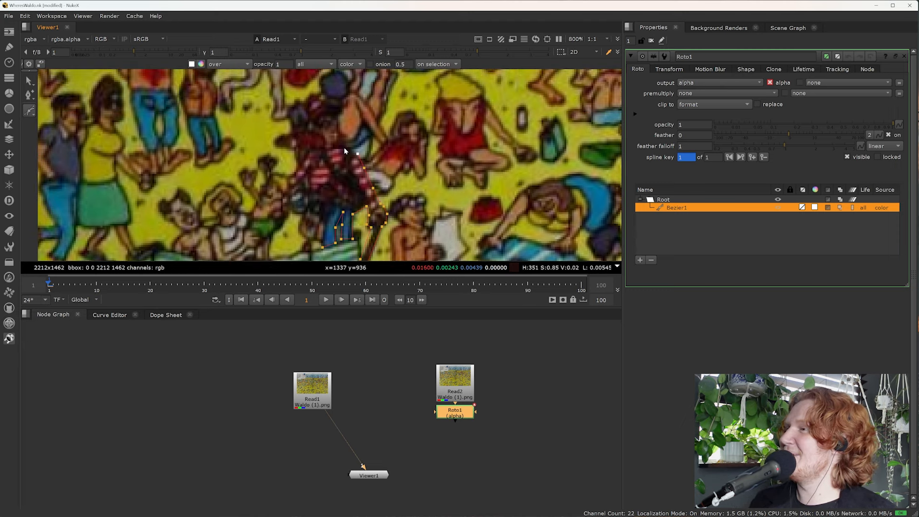
left_click(351, 150)
left_click(345, 147)
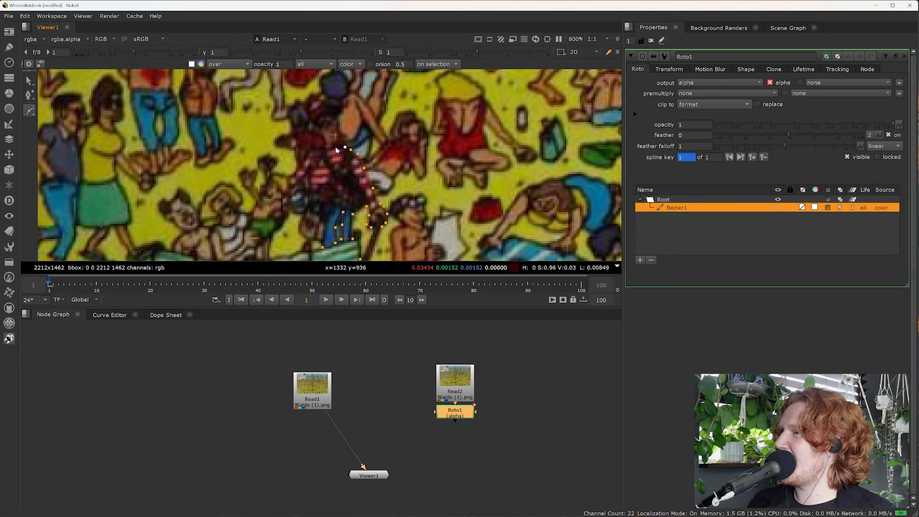
left_click(334, 148)
left_click(333, 143)
left_click(338, 137)
left_click(339, 130)
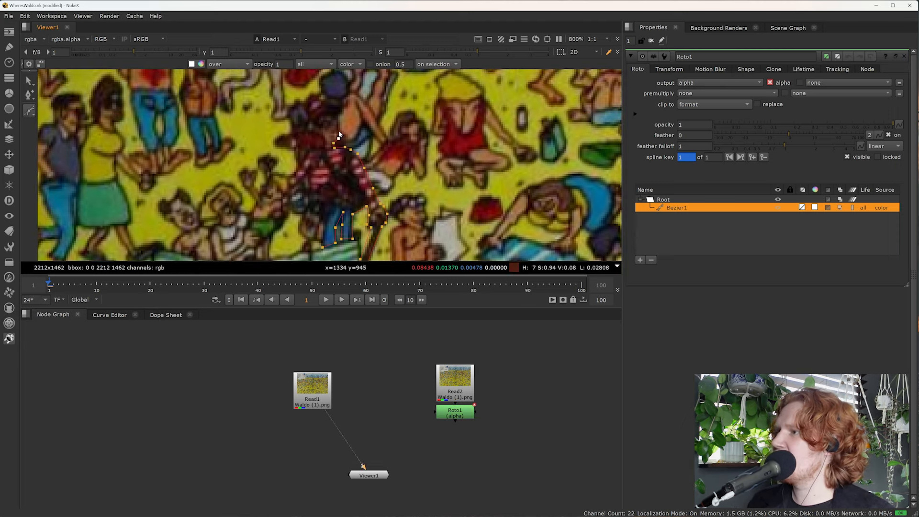
Step: Trace the Bezier outline up the side of Waldo's face and over the top of his hat
left_click(338, 119)
left_click(339, 105)
left_click(323, 100)
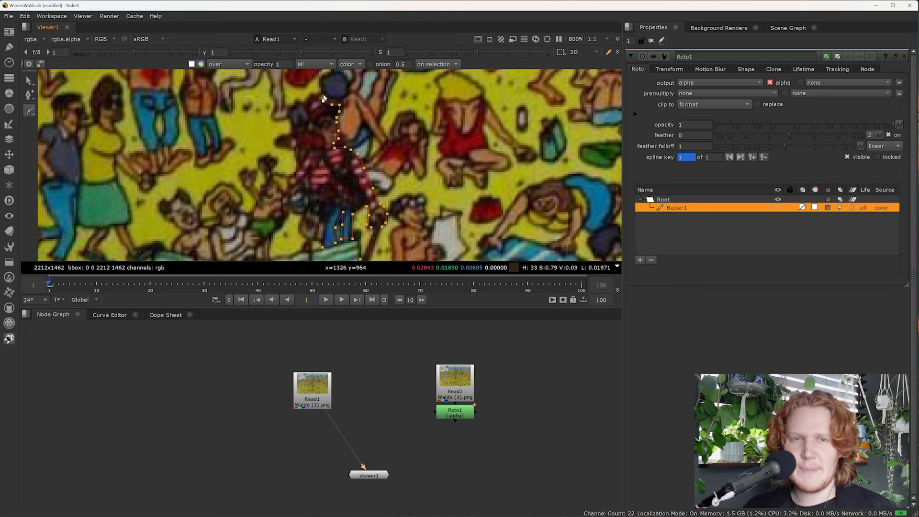
left_click(316, 94)
left_click(305, 100)
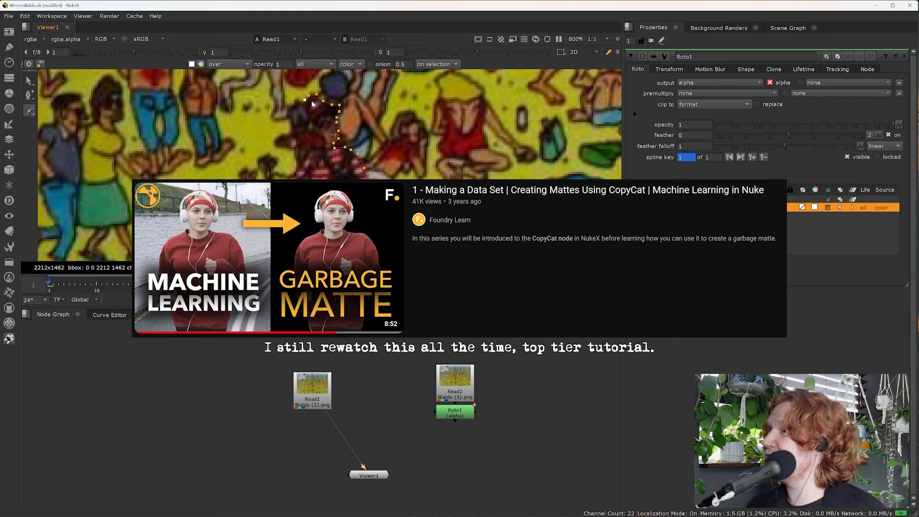
left_click(298, 102)
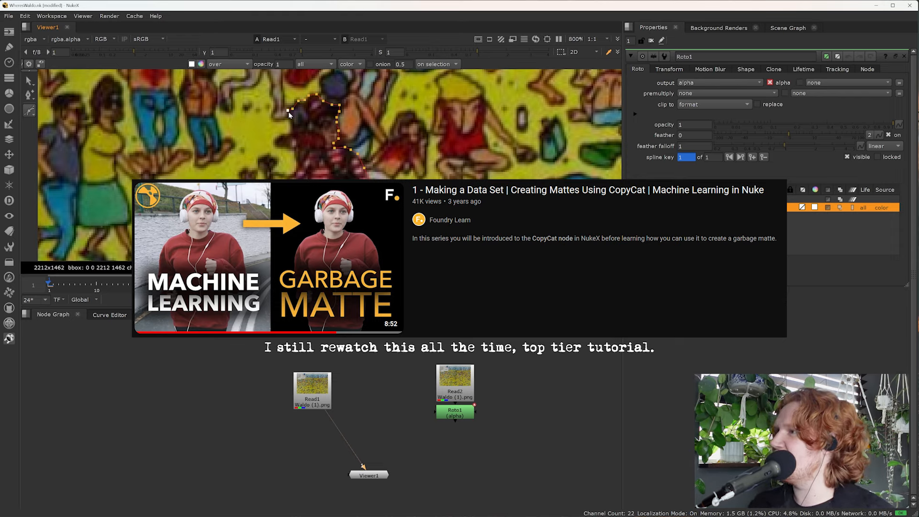
left_click(295, 127)
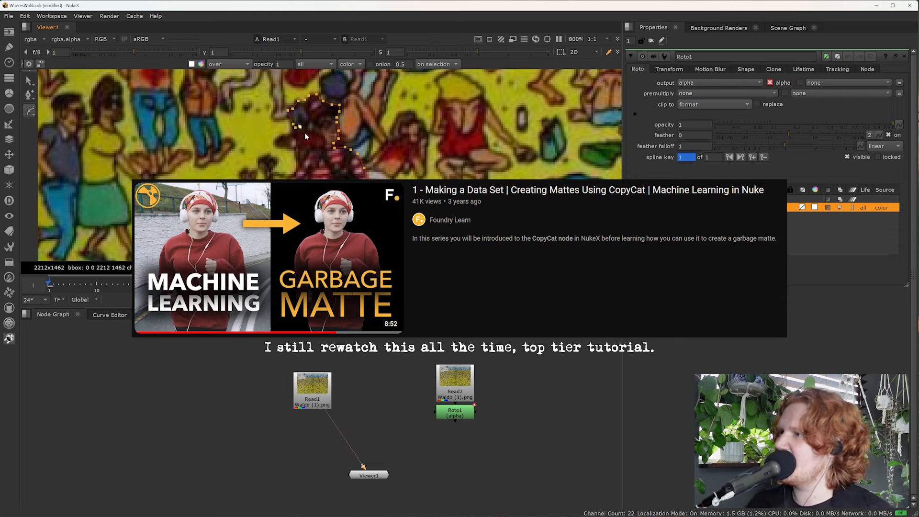
scroll(342, 163, "down", 5)
scroll(336, 172, "up", 3)
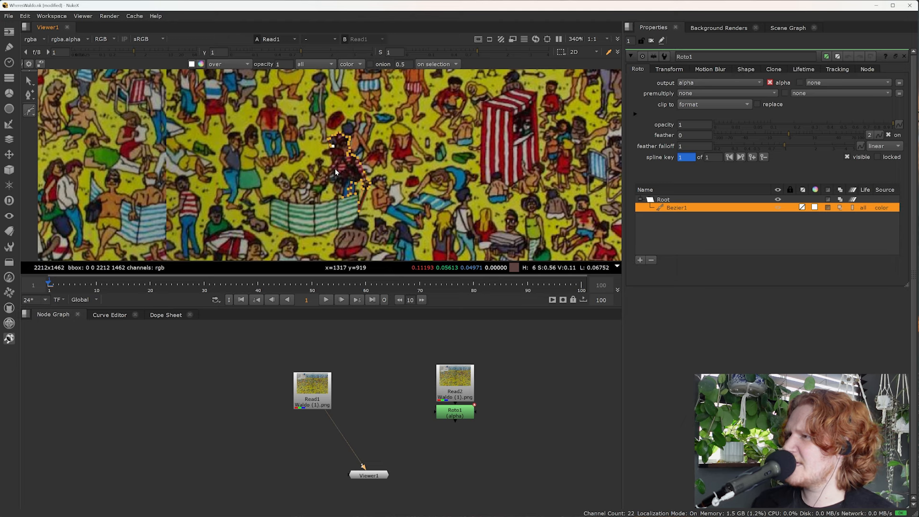
scroll(334, 168, "up", 4)
key("ctrl+z")
key("ctrl+z")
key("ctrl+z")
key("ctrl+z")
key("ctrl+z")
key("ctrl+z")
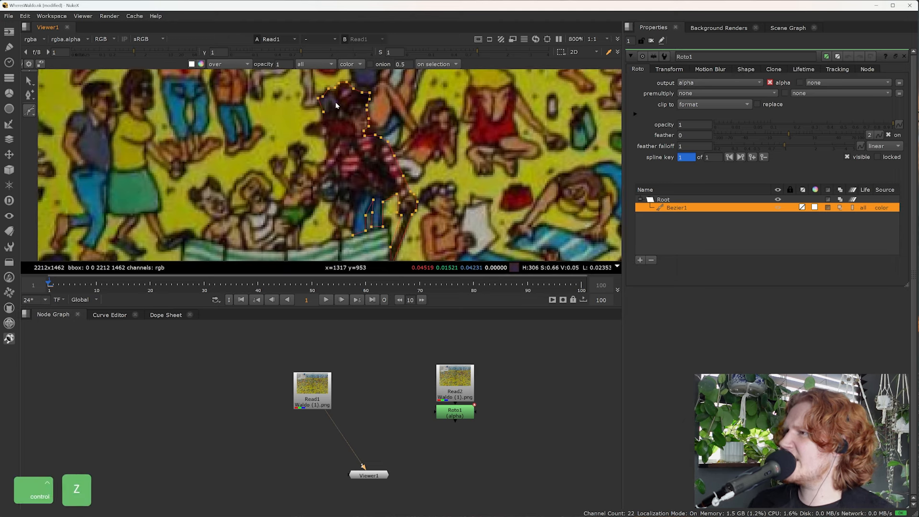
Step: Continue the Bezier outline down the other side of Waldo's hat and face, across the shoulder and onto the upper arm
left_click(336, 95)
left_click(339, 107)
left_click(342, 112)
left_click(343, 118)
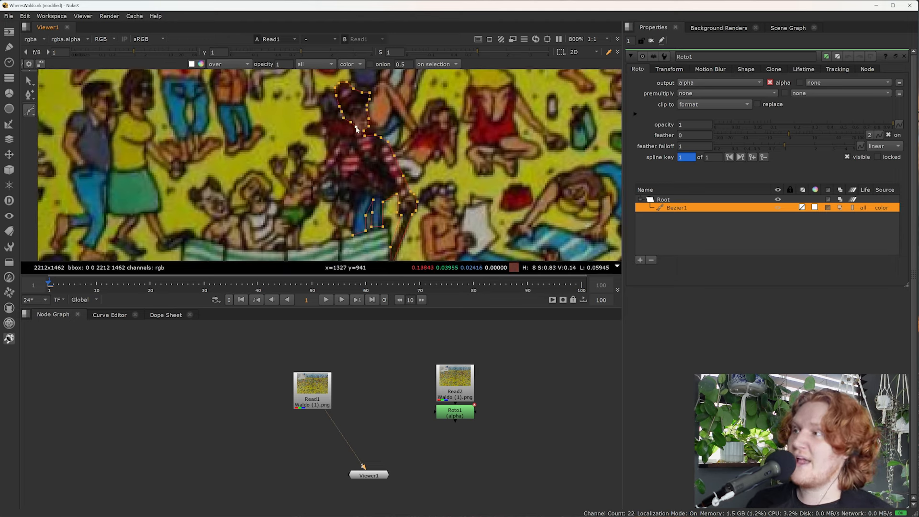
left_click(347, 136)
left_click(340, 136)
left_click(335, 145)
left_click(329, 159)
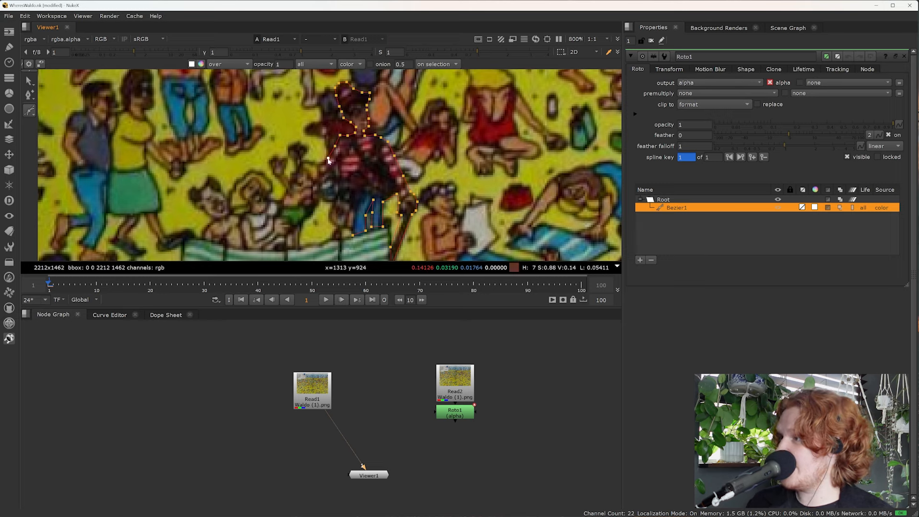
left_click(323, 160)
Step: Finish the Bezier outline down Waldo's remaining arm and hip, back toward the starting point at his trousers
scroll(324, 168, "down", 4)
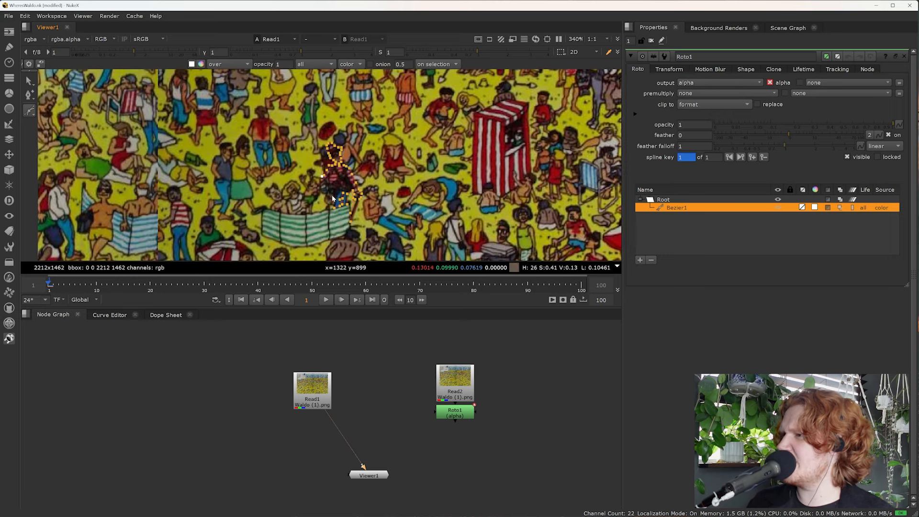
scroll(324, 192, "up", 5)
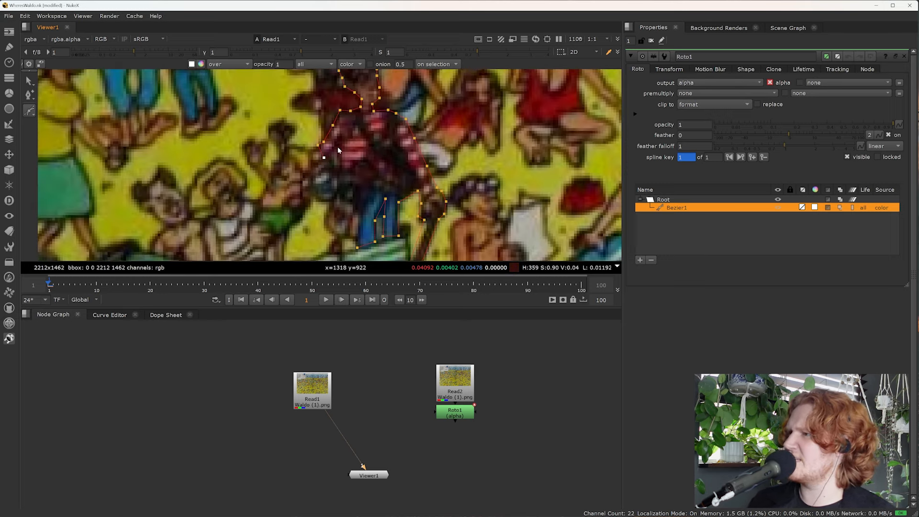
scroll(360, 181, "down", 1)
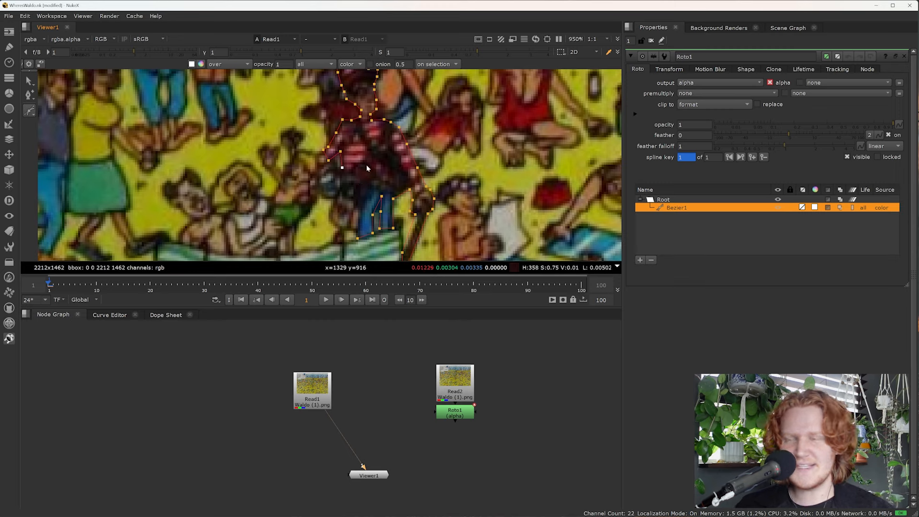
scroll(367, 168, "down", 4)
scroll(369, 177, "up", 4)
scroll(355, 185, "down", 3)
scroll(383, 178, "up", 2)
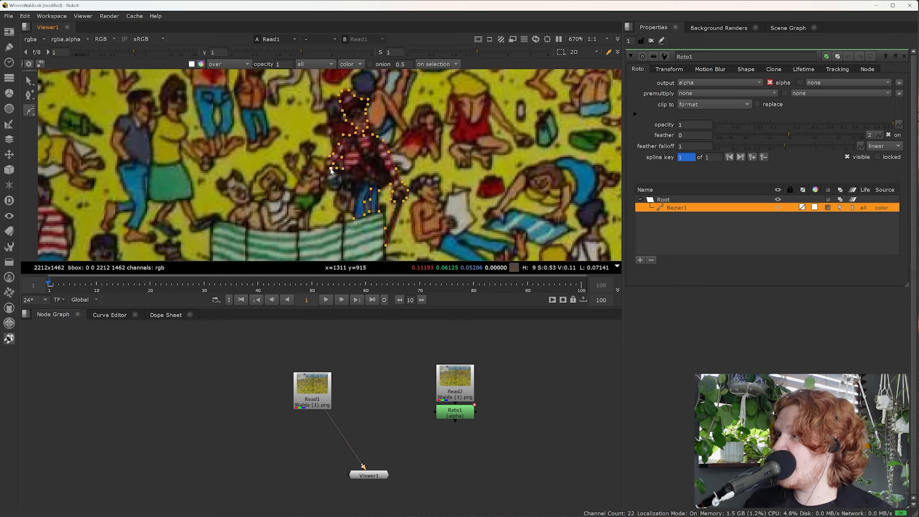
left_click_drag(330, 170, 336, 207)
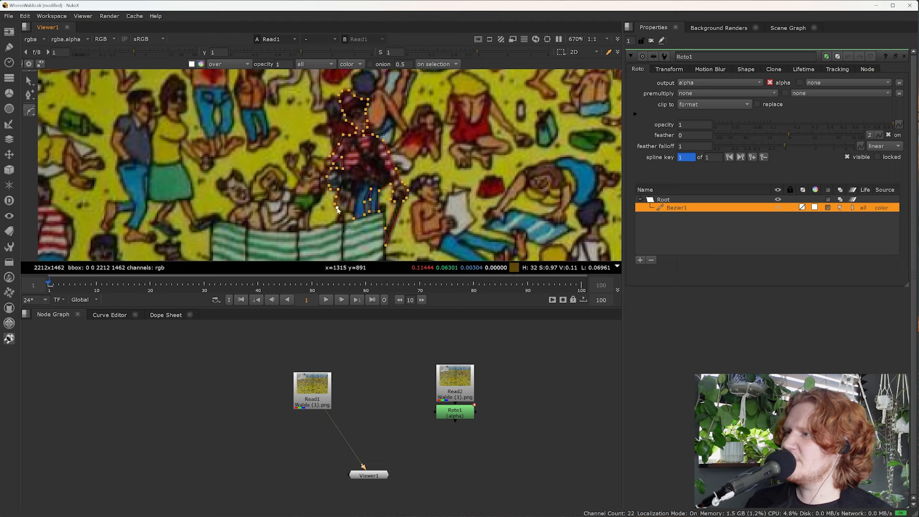
key("q")
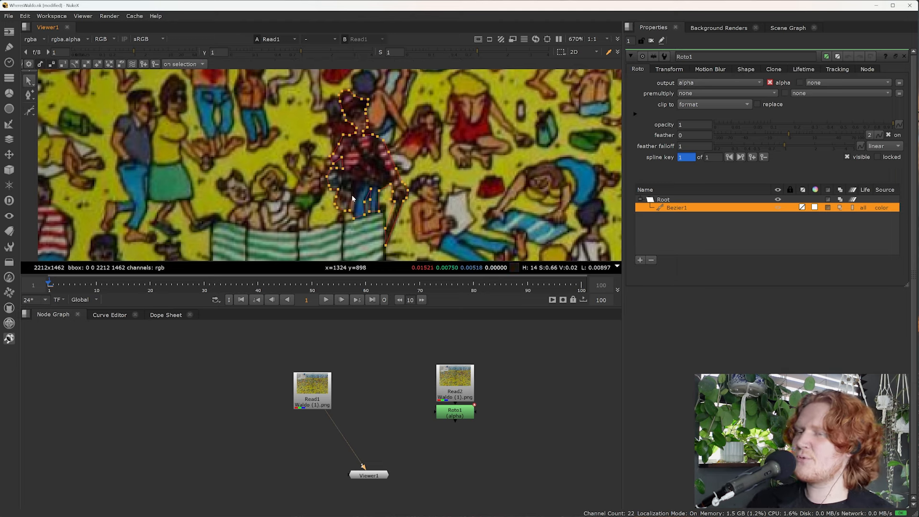
Step: Import Waldo (2) from the Waldo Screenshots folder beside the first Read node, and place a duplicate beside the Read node with the Roto
scroll(391, 397, "down", 4)
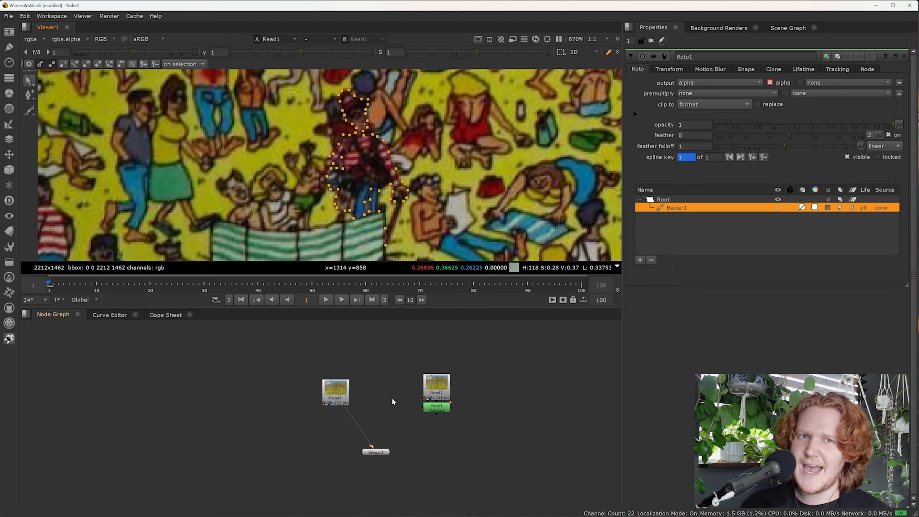
left_click_drag(348, 389, 336, 387)
left_click(360, 387)
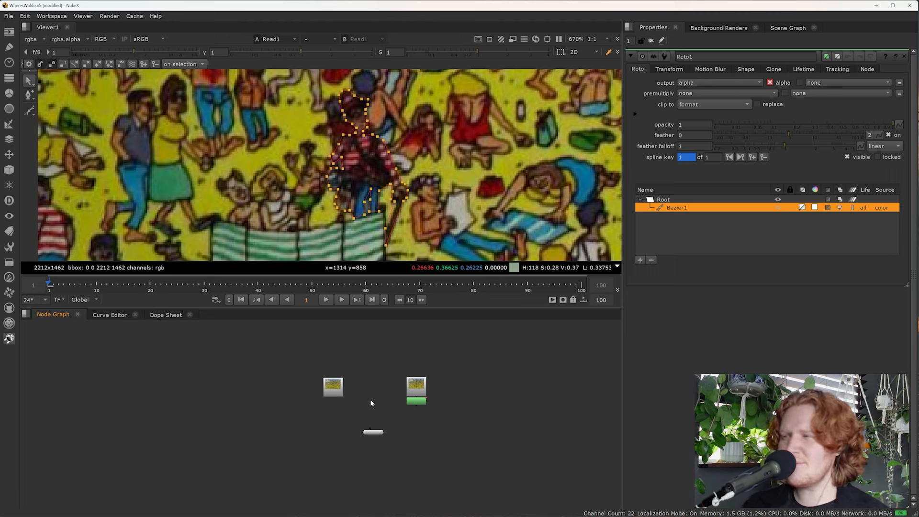
left_click(476, 509)
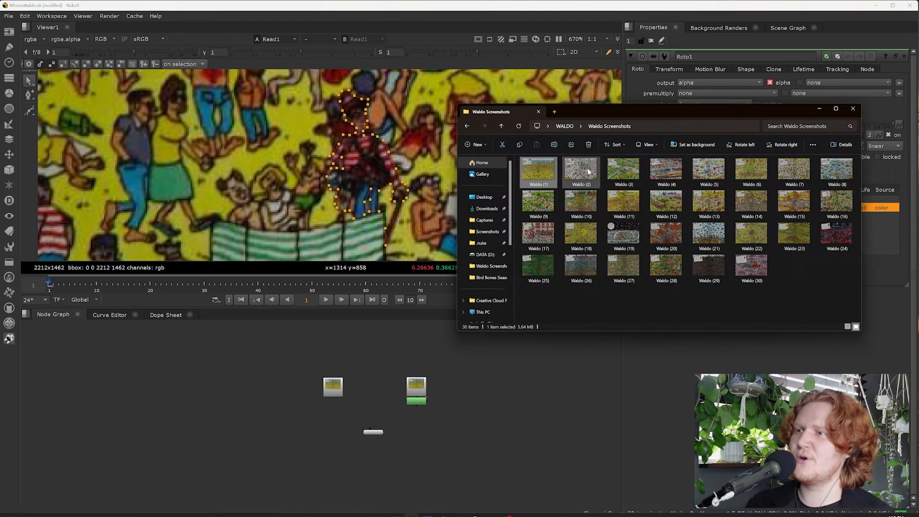
left_click_drag(580, 166, 353, 393)
scroll(357, 375, "up", 3)
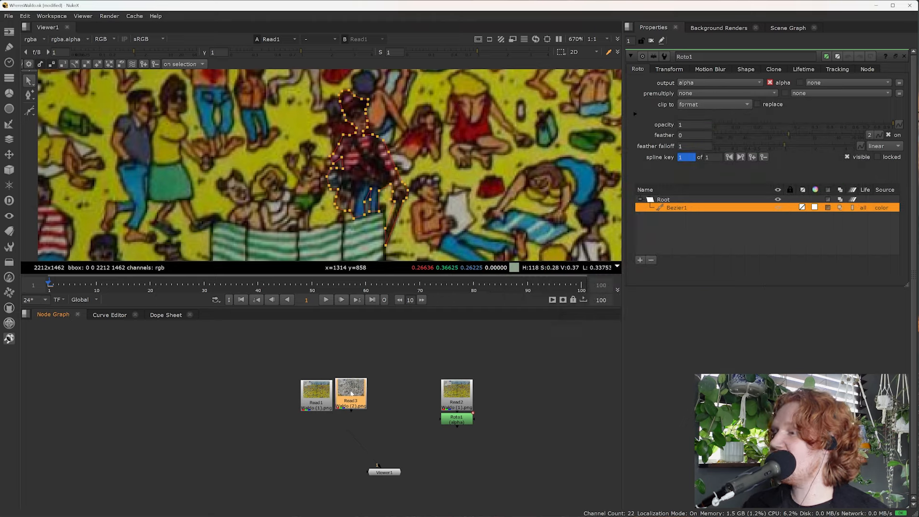
key("ctrl+c")
key("ctrl+v")
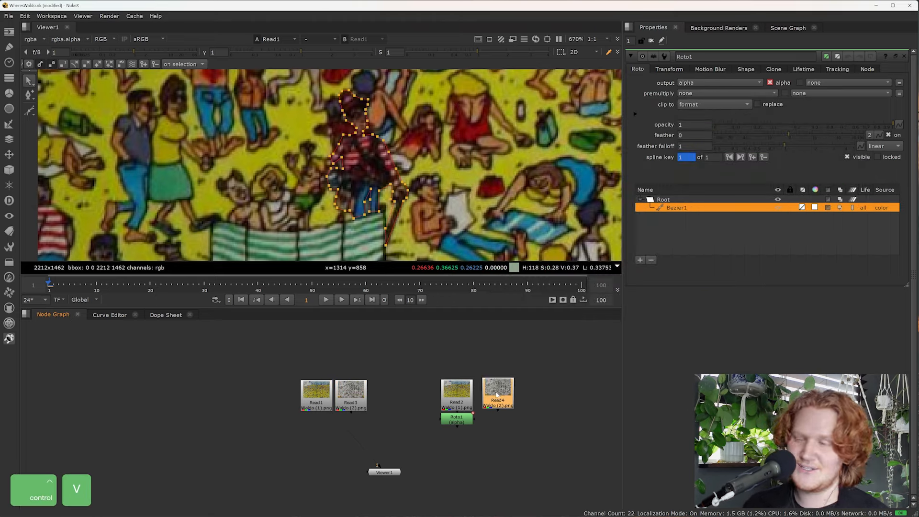
Step: Display the duplicate Waldo (2) Read node in the viewer and search the ski slope scene for Waldo
key("1")
scroll(243, 194, "down", 8)
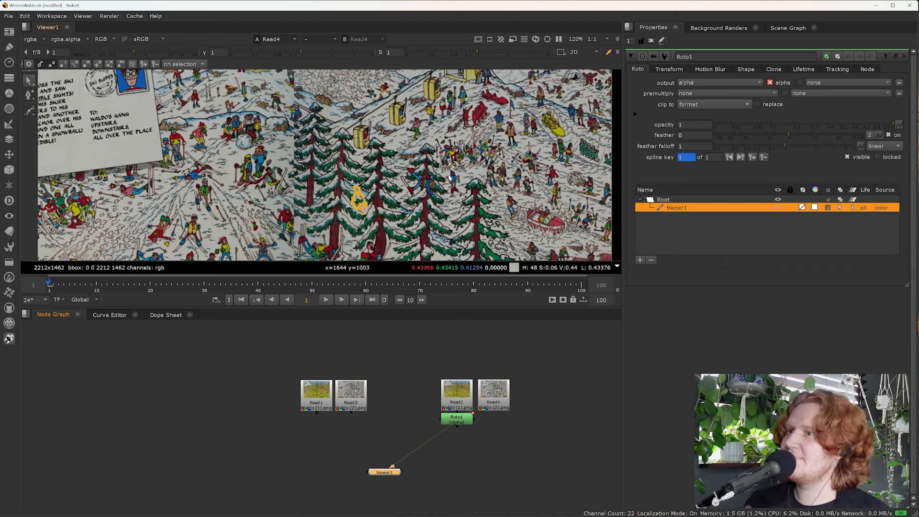
middle_click_drag(293, 124, 351, 138)
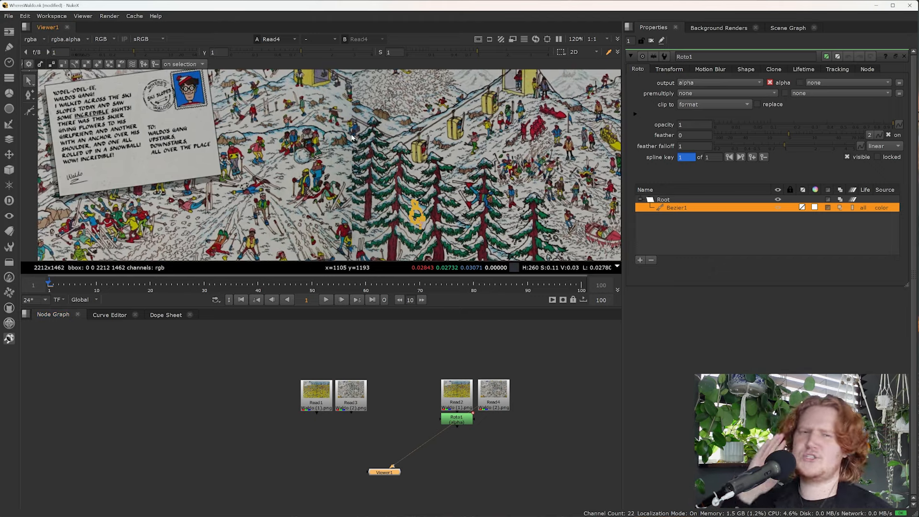
middle_click_drag(304, 193, 338, 181)
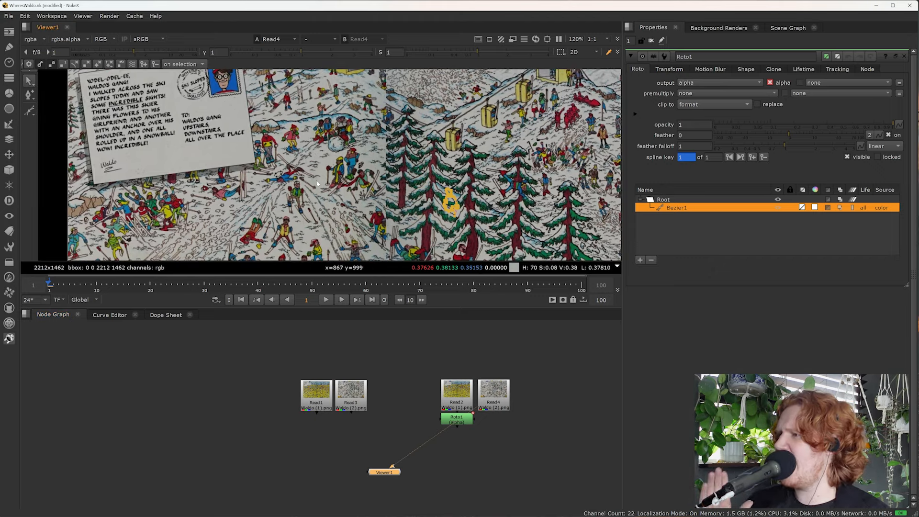
middle_click_drag(307, 250, 348, 135)
middle_click_drag(395, 173, 384, 165)
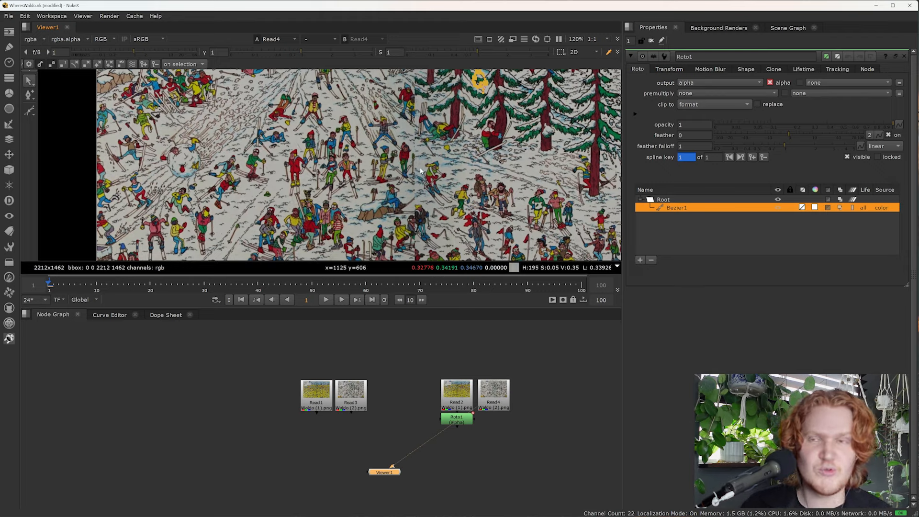
middle_click_drag(422, 216, 397, 163)
mouse_move(434, 201)
middle_mouse_down()
mouse_move(381, 197)
mouse_move(359, 161)
middle_mouse_up()
middle_click_drag(255, 169, 419, 170)
middle_click_drag(618, 169, 397, 178)
middle_click_drag(207, 145, 381, 151)
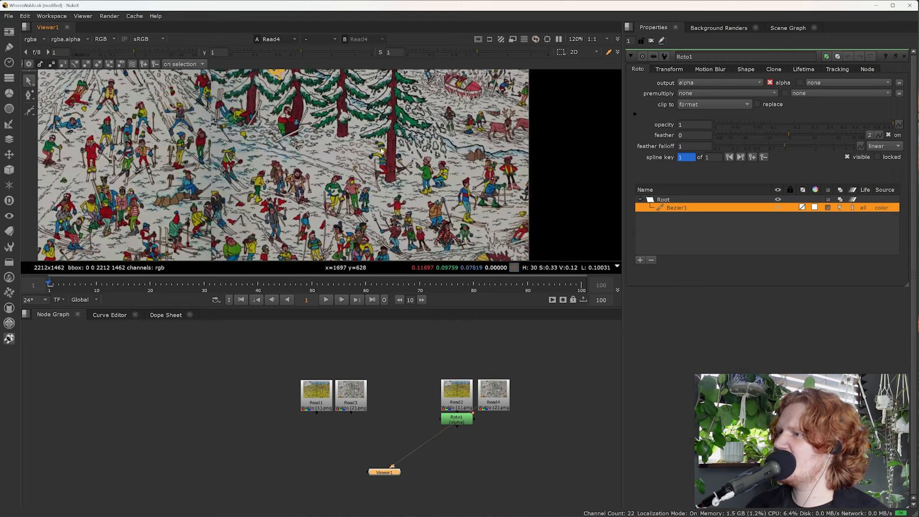
middle_click_drag(375, 201, 383, 146)
Step: Add a Roto node to the duplicate Waldo (2) Read node and start a Bezier outline around Waldo's blue trousers
scroll(465, 183, "up", 5)
key("o")
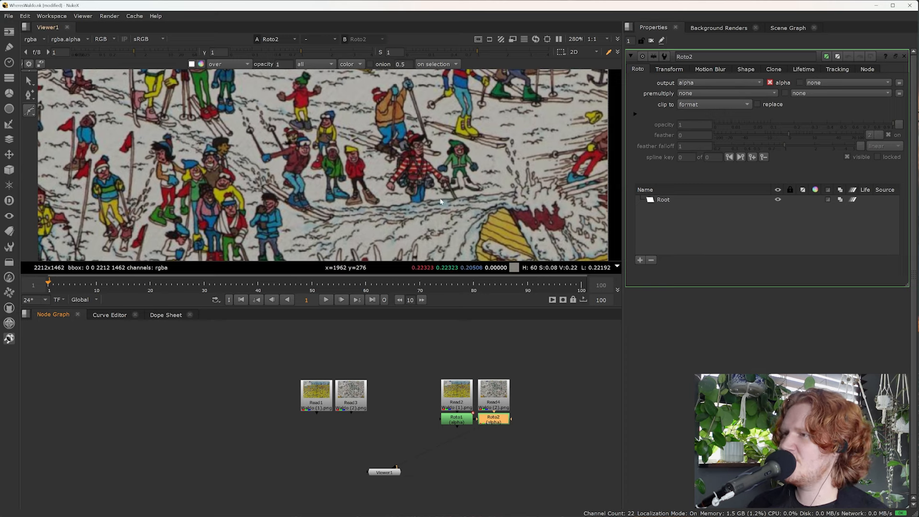
scroll(439, 201, "up", 5)
middle_click_drag(439, 201, 438, 232)
left_click(402, 201)
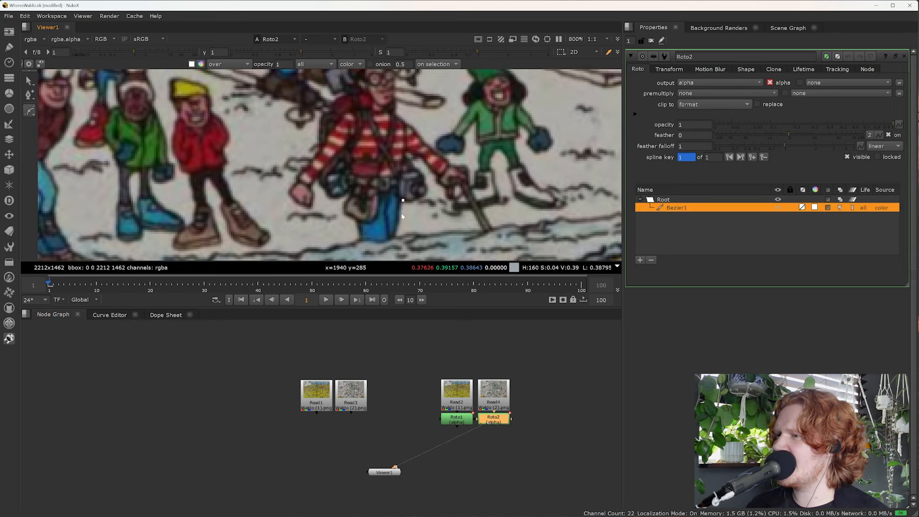
left_click(374, 244)
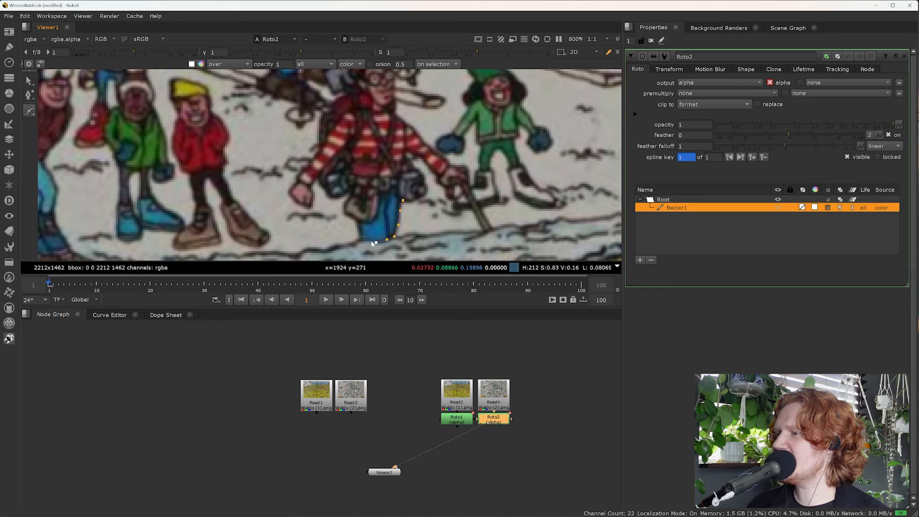
left_click(348, 217)
left_click(343, 211)
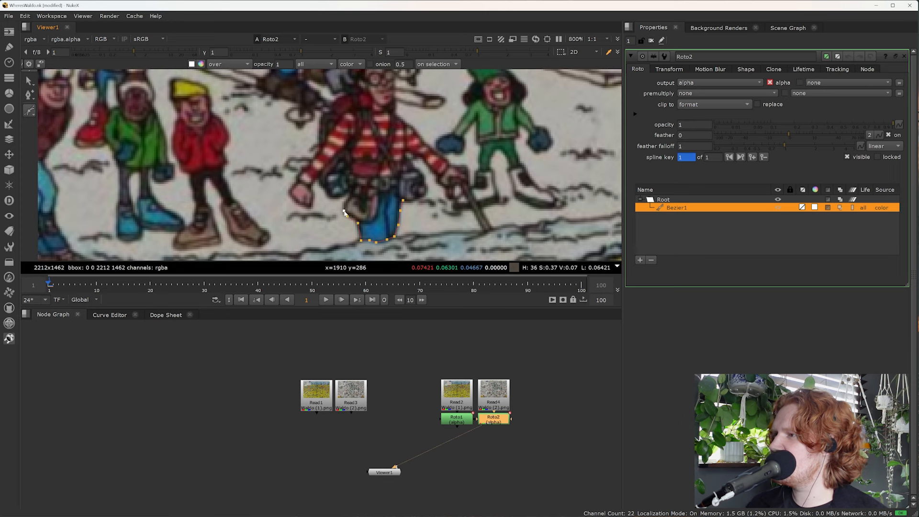
Step: Continue the Bezier outline along the bags hanging at Waldo's hip to the inside of his lowered wrist
left_click(348, 199)
left_click(347, 193)
left_click(345, 197)
left_click(336, 199)
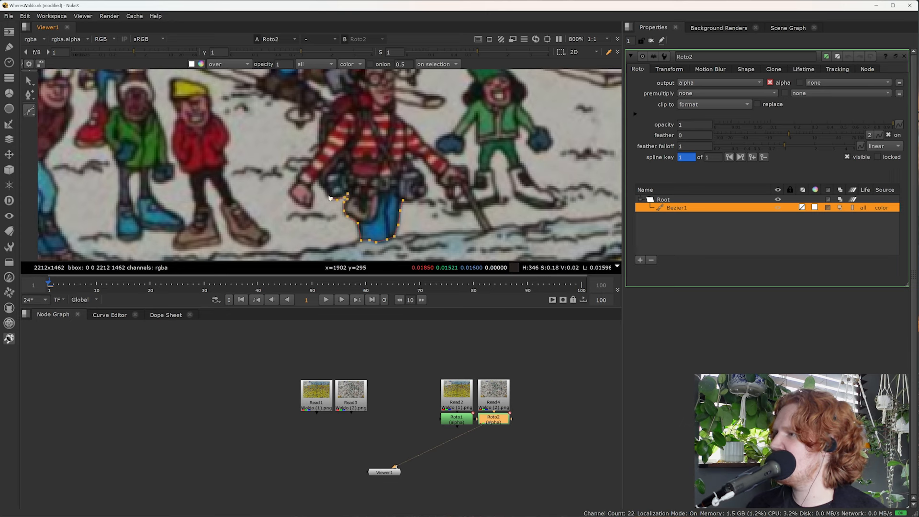
left_click(312, 189)
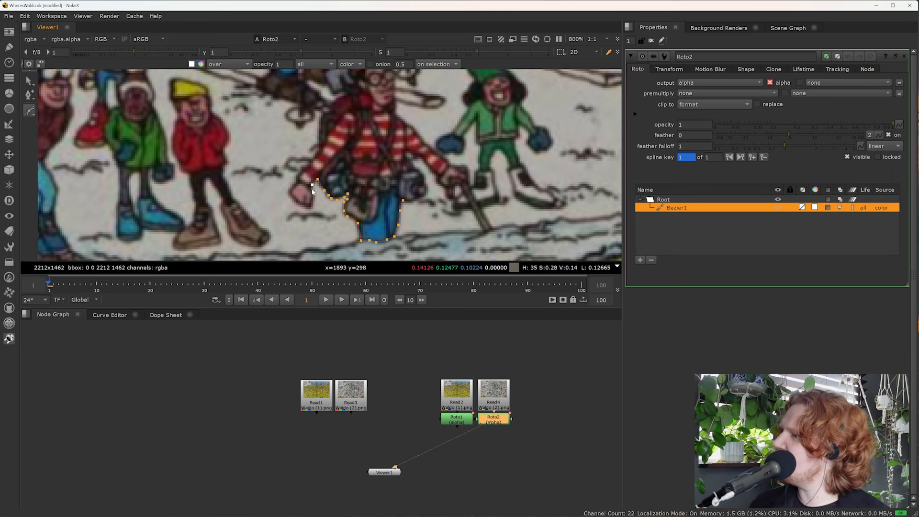
Step: Trace the Bezier outline around Waldo's lowered hand and up the outside of his forearm
left_click(311, 206)
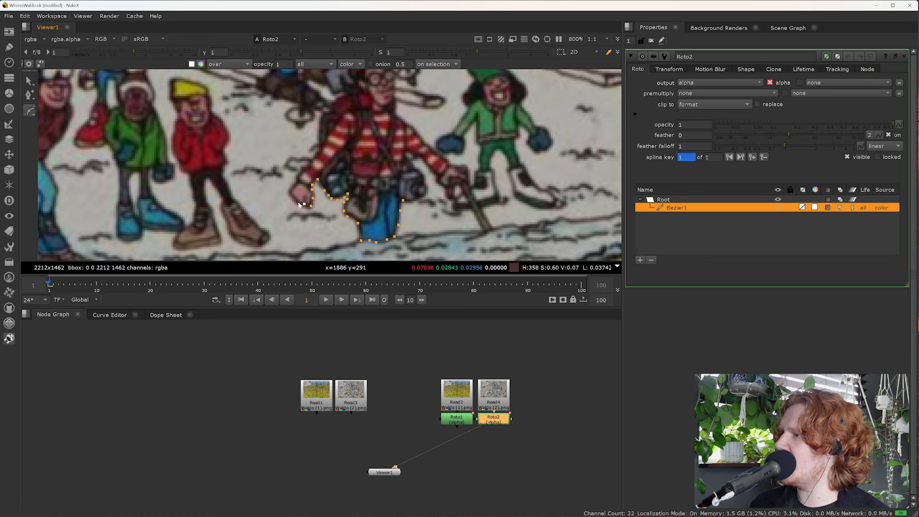
left_click(295, 201)
left_click(290, 193)
left_click(293, 186)
left_click(299, 180)
left_click(299, 175)
left_click(307, 164)
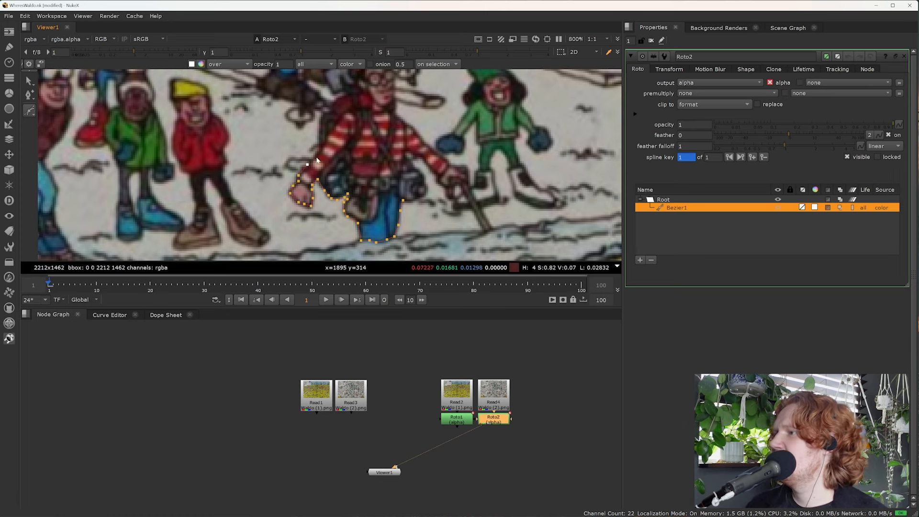
Step: Extend the Bezier outline up Waldo's upper arm and over the edge of his backpack
left_click(322, 113)
left_click(329, 110)
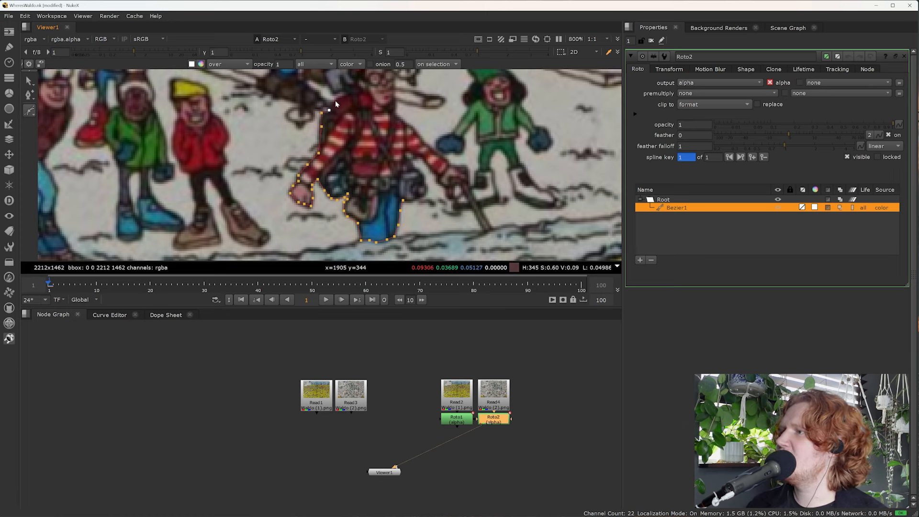
left_click(334, 101)
left_click(338, 96)
left_click(345, 94)
middle_click_drag(346, 95, 355, 160)
Step: Trace the Bezier outline around the gear behind Waldo's head and up around his hat's pom-pom
left_click(334, 138)
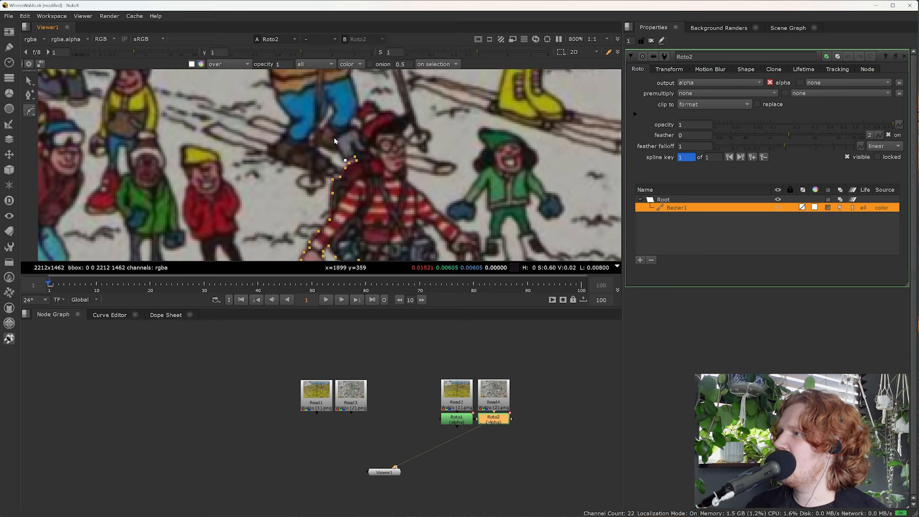
left_click(350, 125)
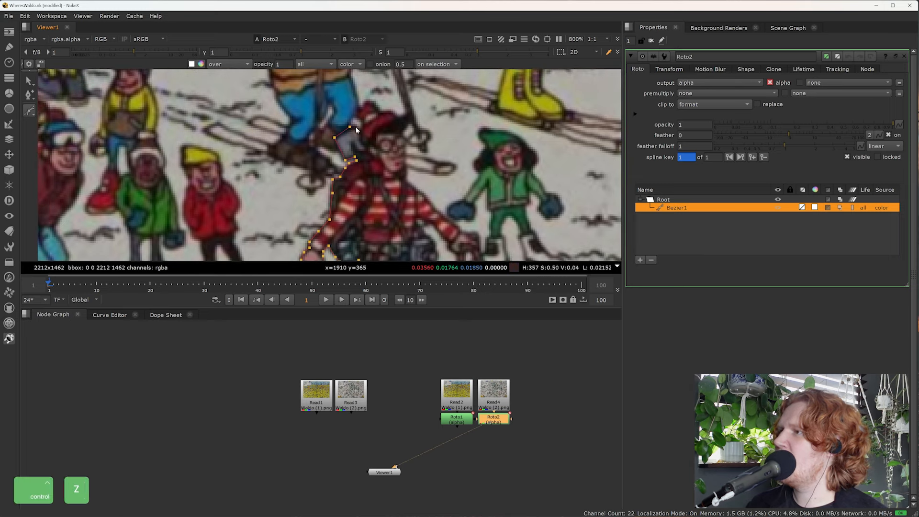
left_click(362, 120)
left_click(356, 117)
left_click(360, 106)
left_click(371, 100)
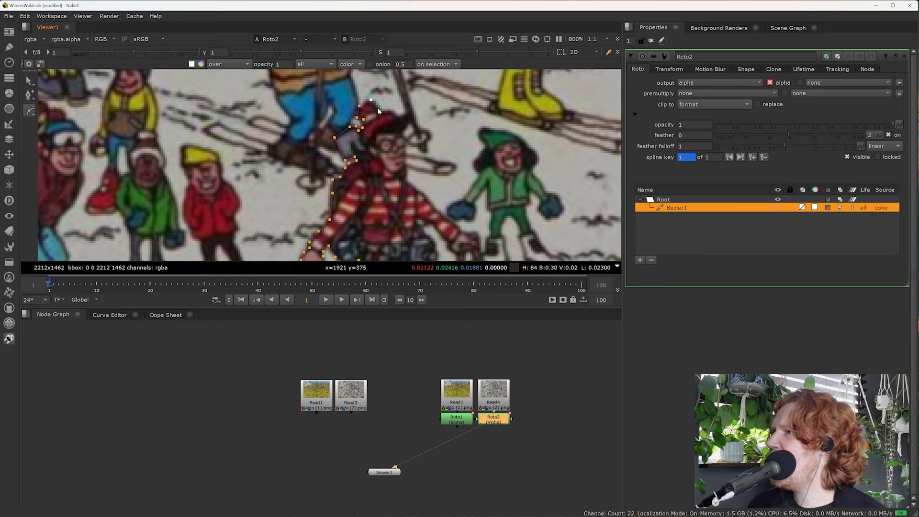
Step: Continue the Bezier outline across the top of Waldo's hat and down the front of his face
left_click(382, 111)
left_click(391, 110)
left_click(398, 114)
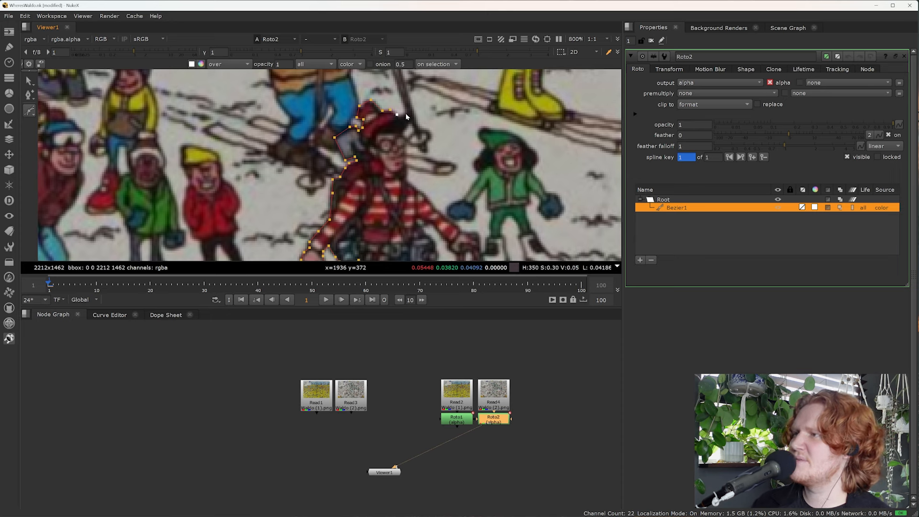
left_click(408, 114)
left_click(408, 122)
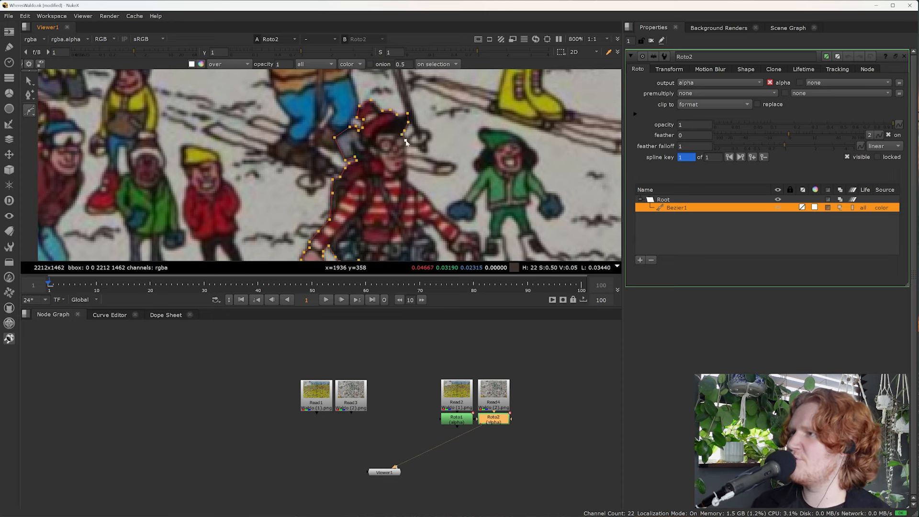
left_click(406, 164)
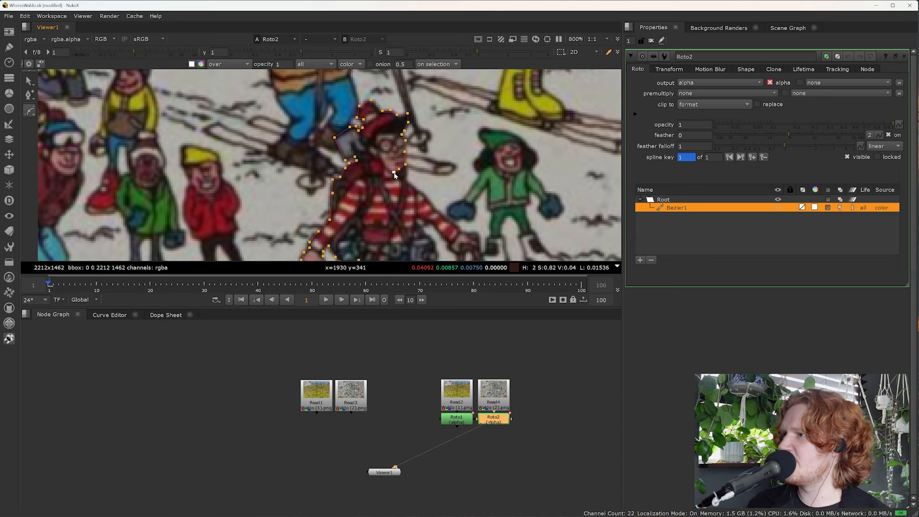
Step: Continue the Bezier outline from Waldo's chin over his shoulder and along the outstretched arm to the wrist
left_click(394, 175)
left_click(404, 179)
left_click(418, 188)
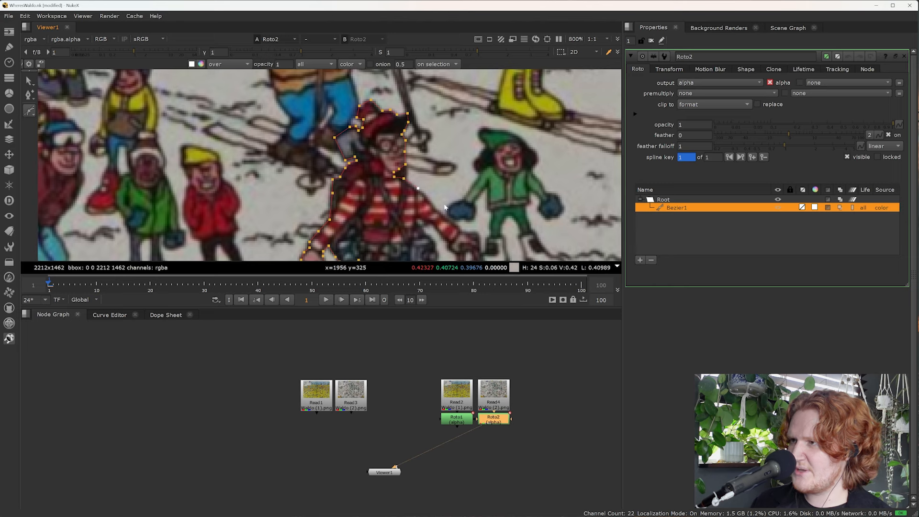
left_click(435, 207)
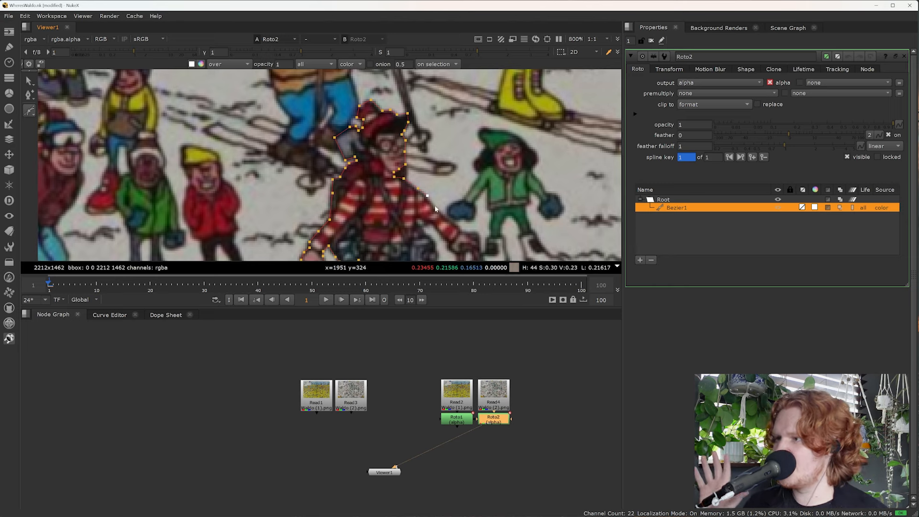
left_click(444, 215)
middle_click_drag(444, 215, 413, 168)
left_click(421, 174)
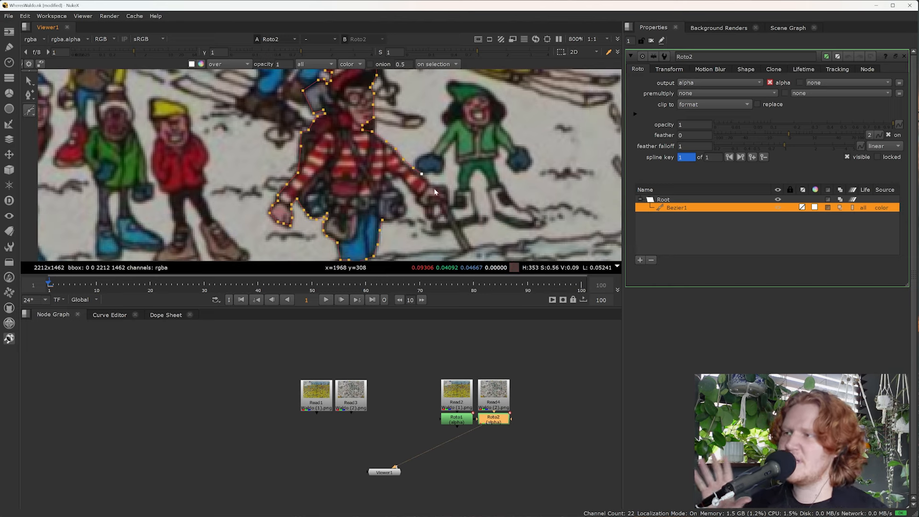
Step: Trace the Bezier outline around Waldo's outstretched hand and down and back up his walking stick, undoing the stray point
left_click(443, 187)
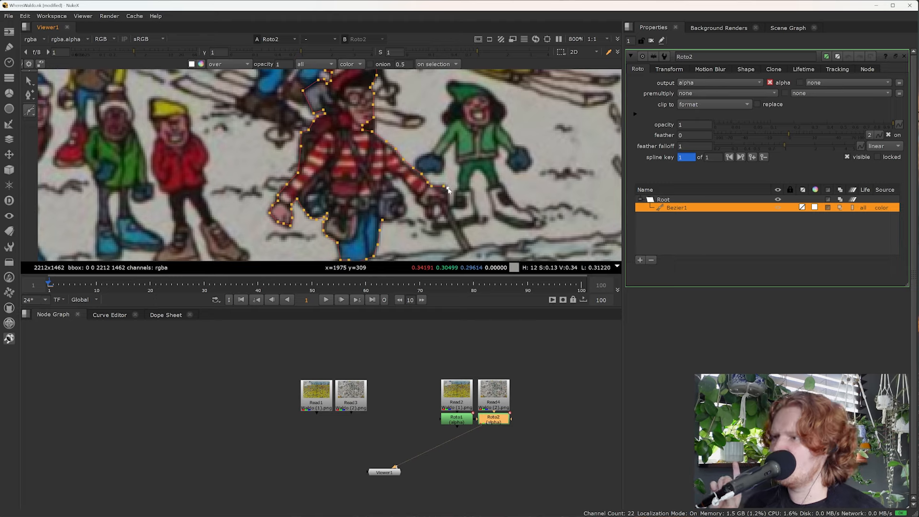
left_click(446, 201)
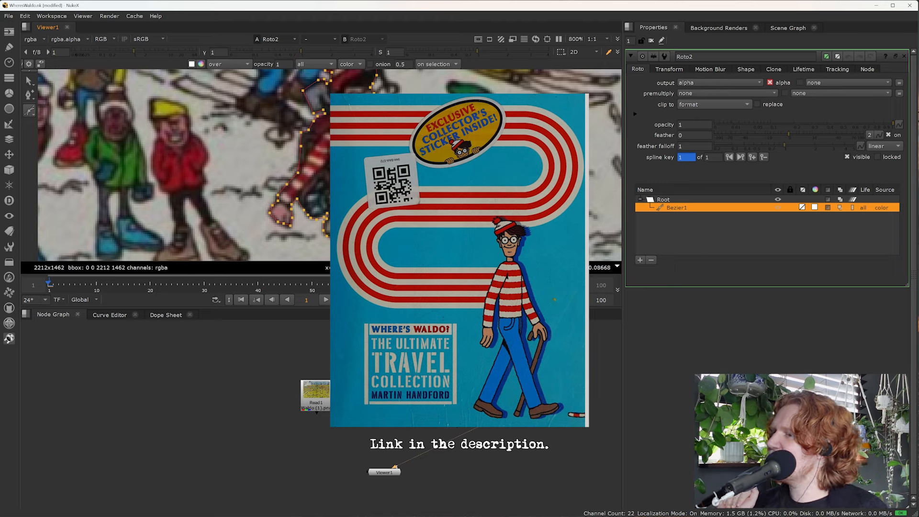
key("ctrl+z")
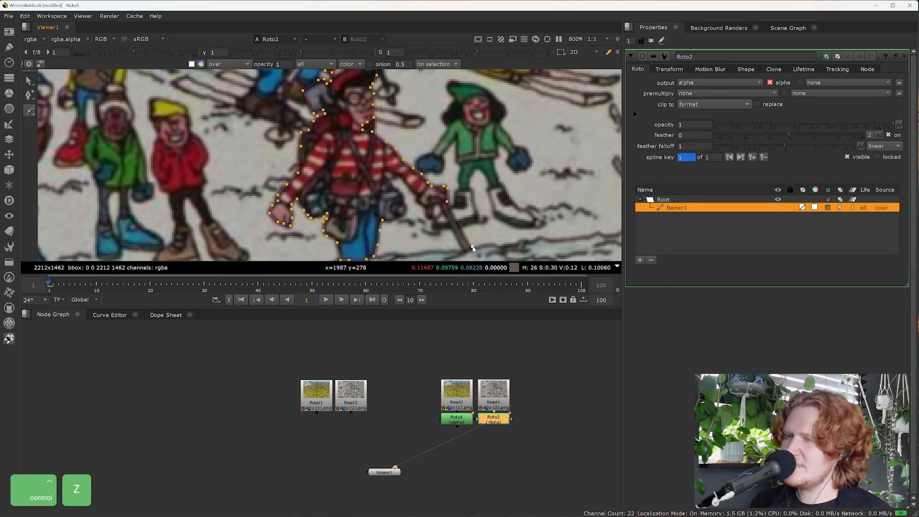
middle_click_drag(490, 246, 493, 227)
left_click(466, 233)
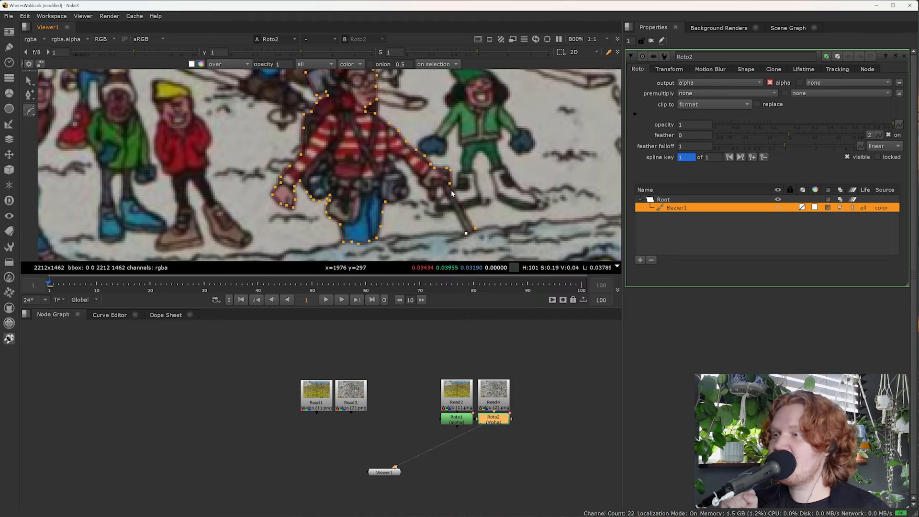
left_click(440, 185)
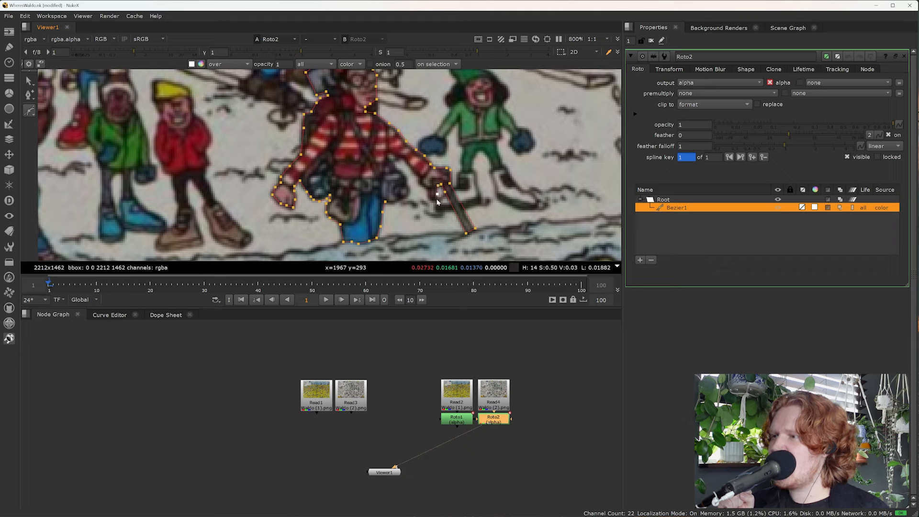
left_click(437, 200)
left_click(432, 199)
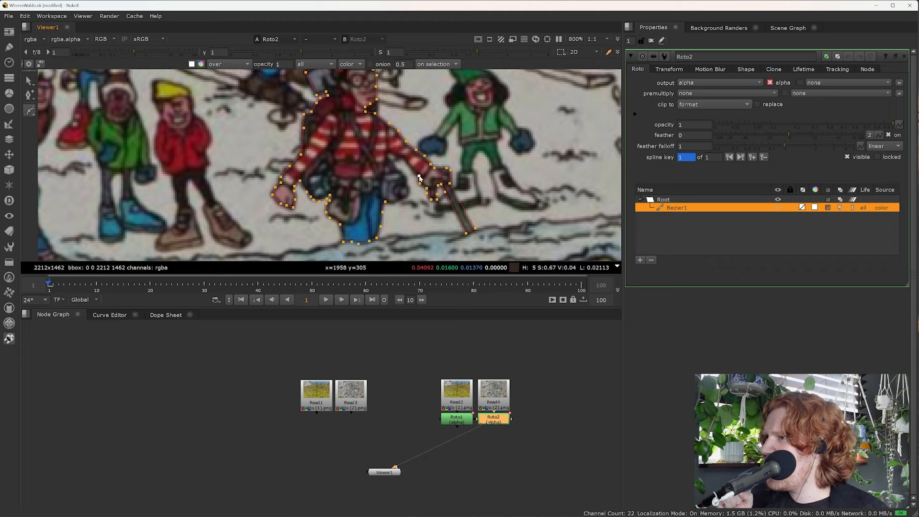
Step: Finish the Bezier outline under Waldo's arm and around the bag at his hip, back toward the starting point
left_click(405, 160)
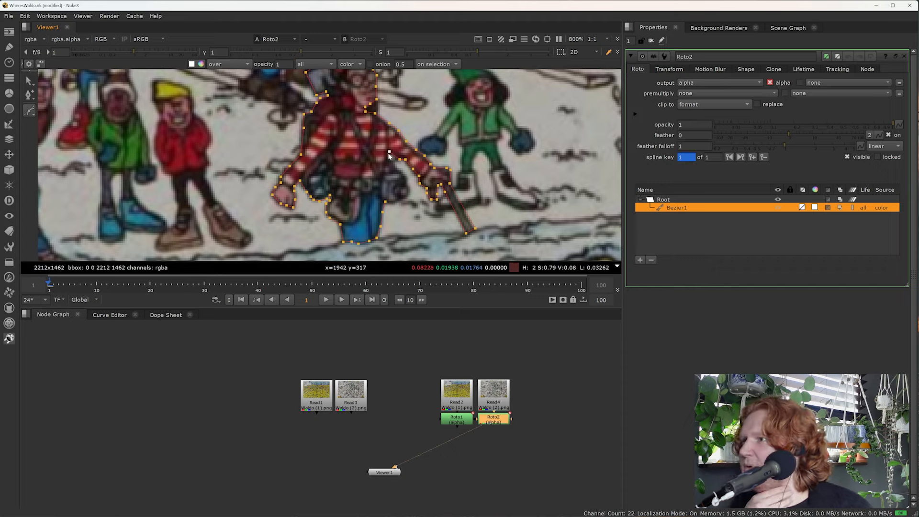
scroll(364, 168, "down", 7)
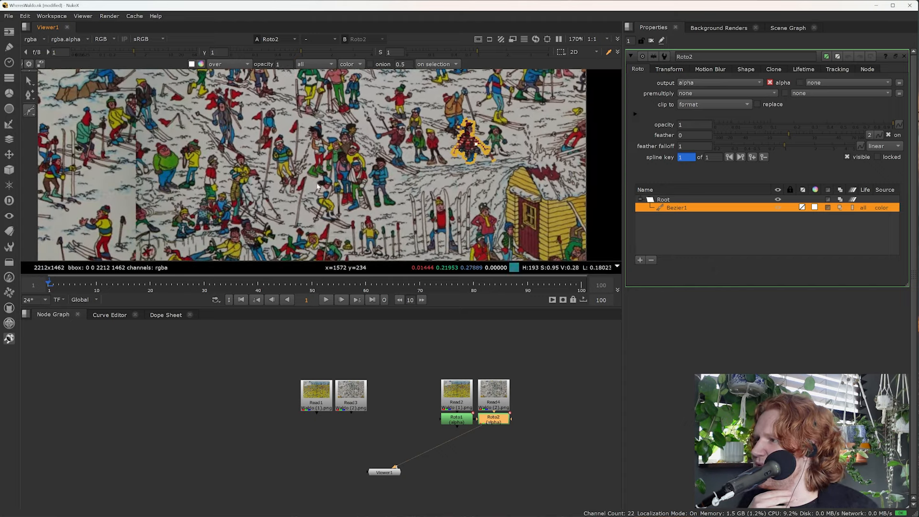
middle_click_drag(317, 186, 351, 188)
scroll(351, 188, "up", 8)
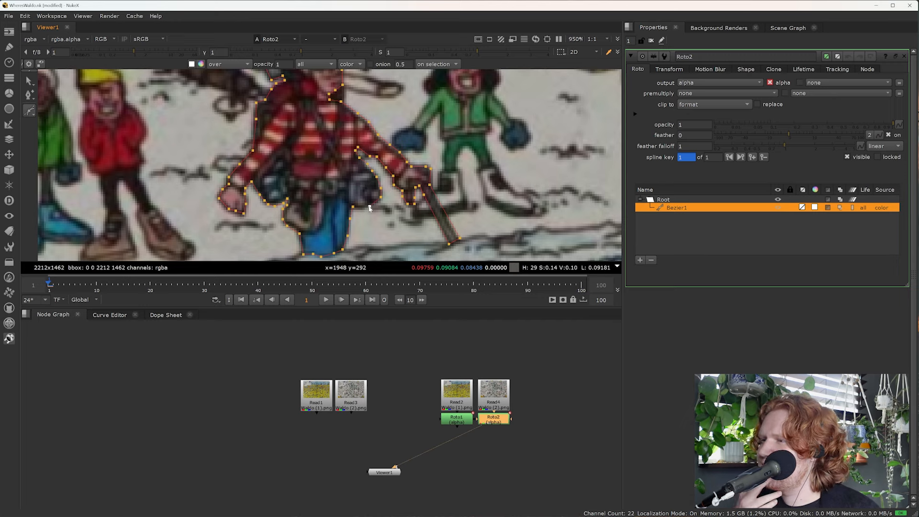
key("q")
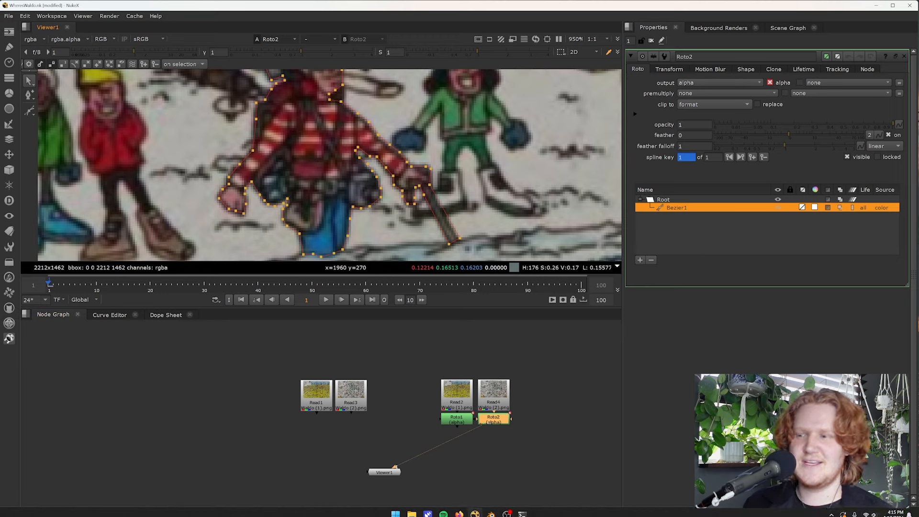
Step: Import Waldo (3) beside the first two original Read nodes and display the whole image in the viewer
left_click(454, 511)
left_click_drag(623, 170, 399, 400)
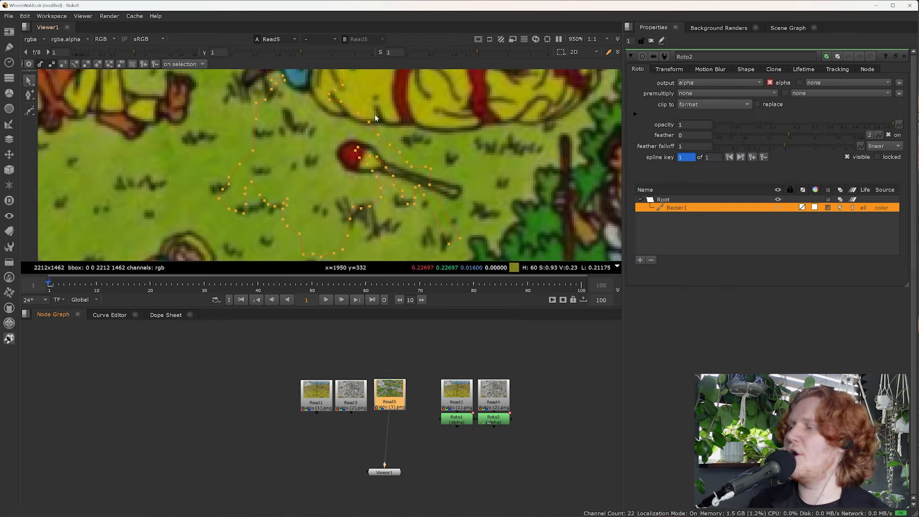
scroll(350, 171, "down", 4)
key("f")
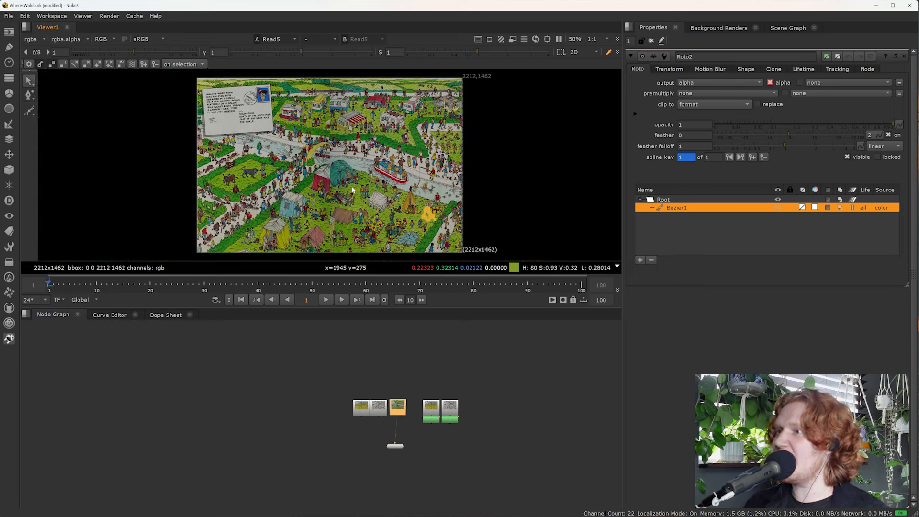
Step: Paste a copy of the Waldo (3) Read node beside the rotoscoped Read nodes and add a Roto node beneath it
scroll(427, 362, "up", 6)
middle_click_drag(376, 480, 402, 384)
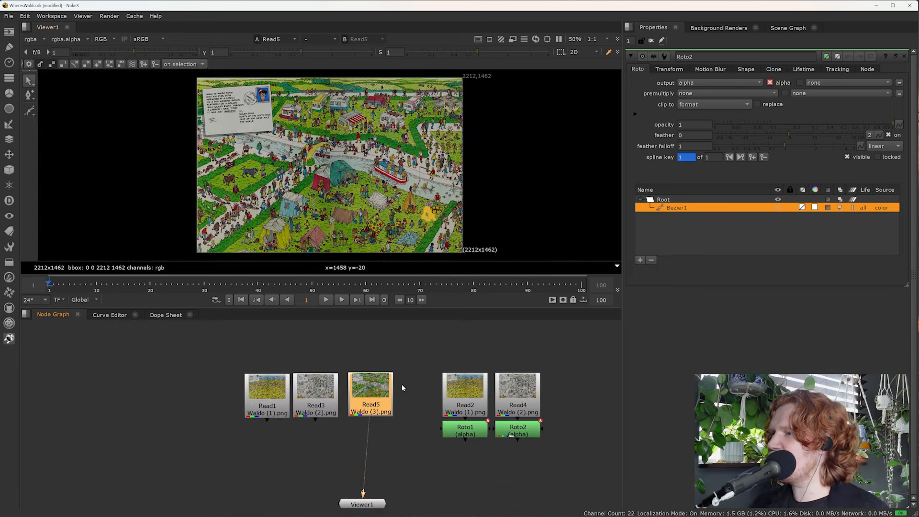
scroll(401, 390, "up", 2)
scroll(402, 389, "up", 1)
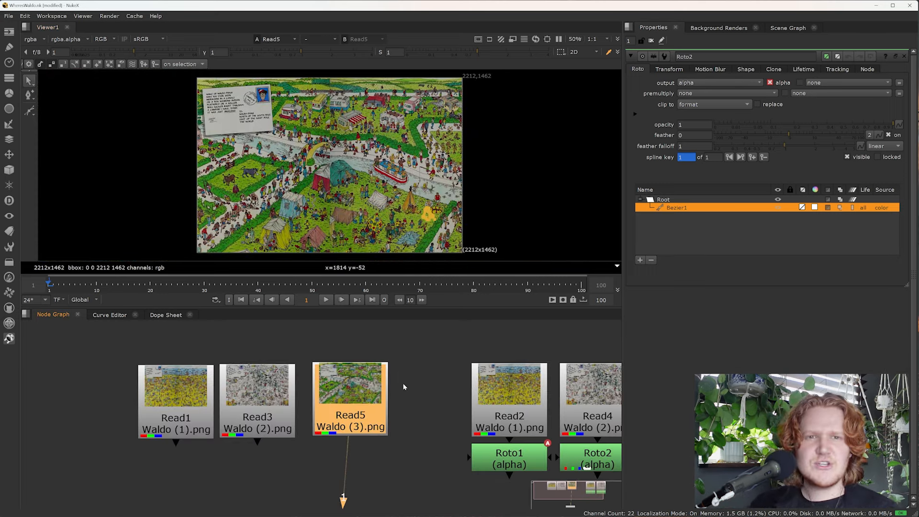
scroll(396, 389, "down", 4)
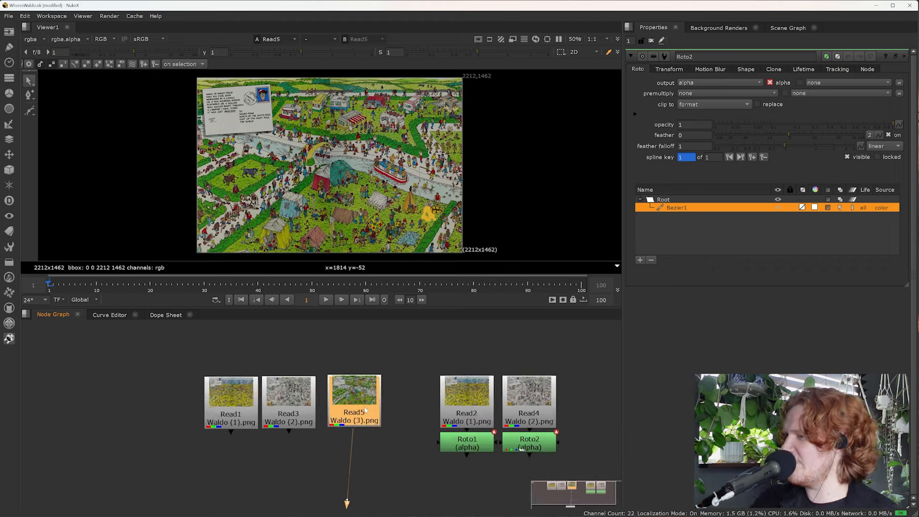
middle_click_drag(391, 399, 350, 394)
key("ctrl+c")
left_click(511, 393)
key("ctrl+v")
left_click_drag(512, 393, 494, 394)
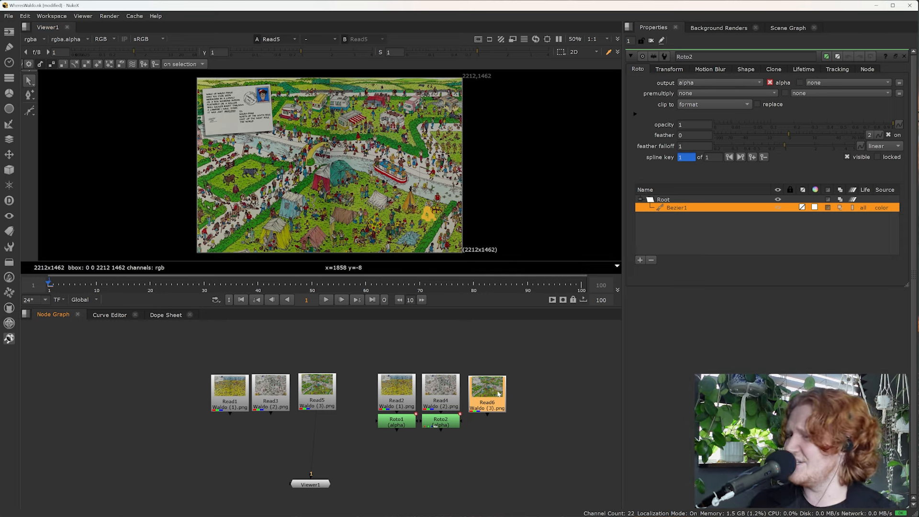
key("o")
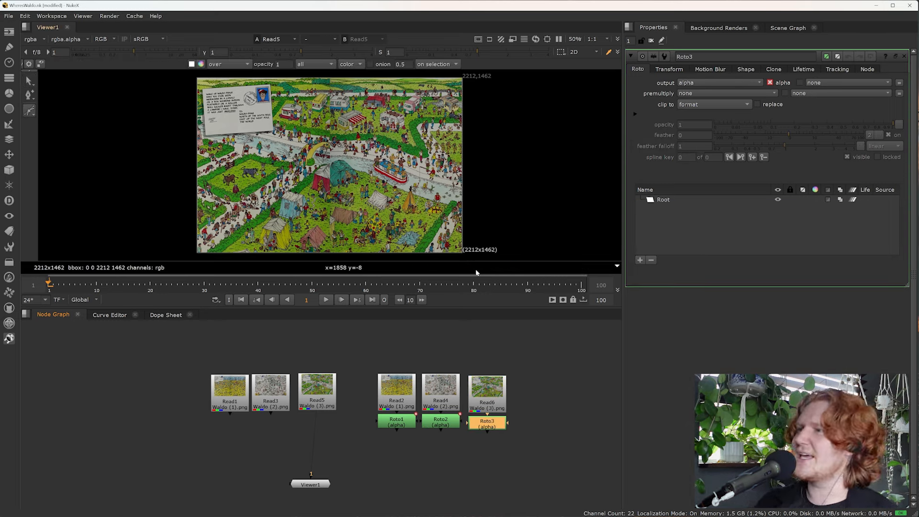
Step: Start a Bezier outline on Waldo in the bushes beside the blue tent, from behind his hat to the top of his backpack
scroll(278, 203, "up", 8)
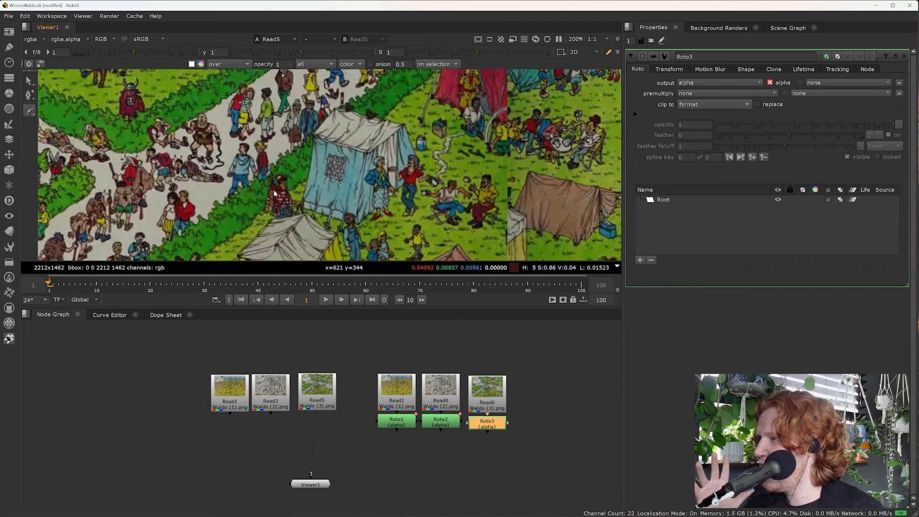
scroll(277, 200, "up", 2)
left_click(280, 137)
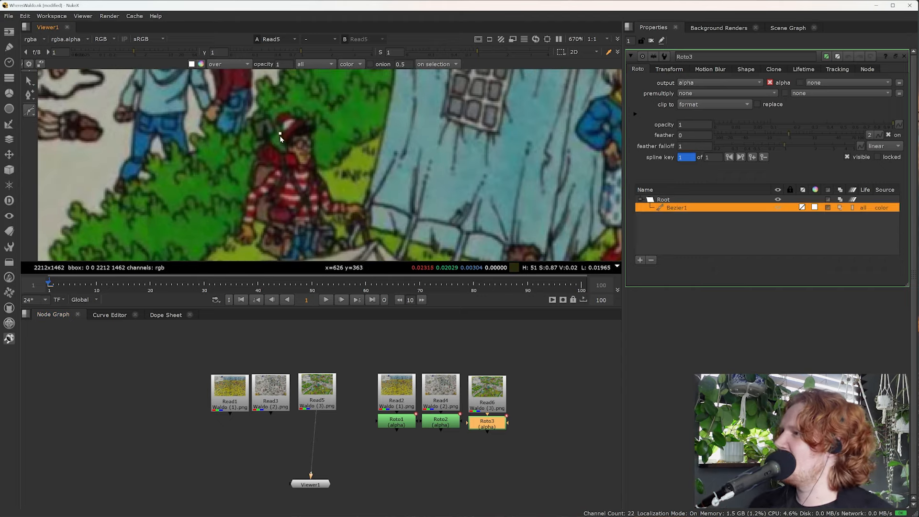
left_click(286, 146)
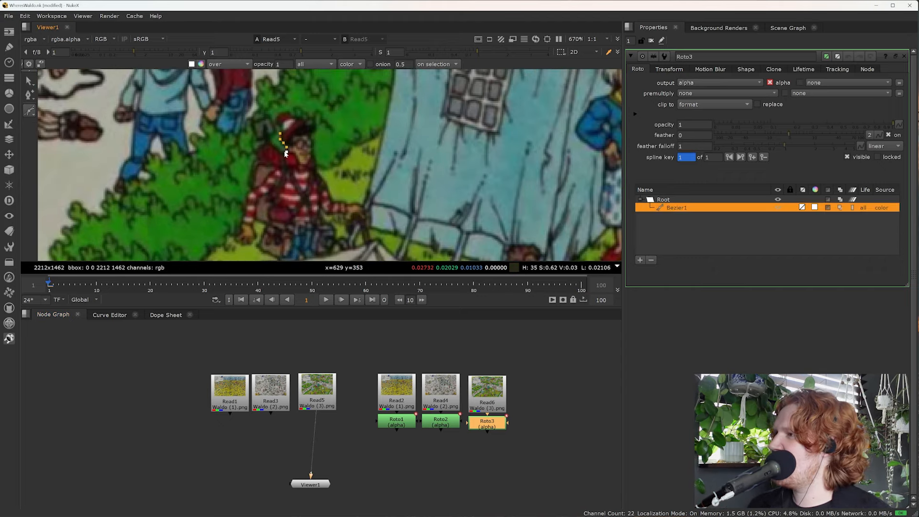
left_click(282, 151)
left_click(277, 145)
left_click(271, 143)
left_click(271, 137)
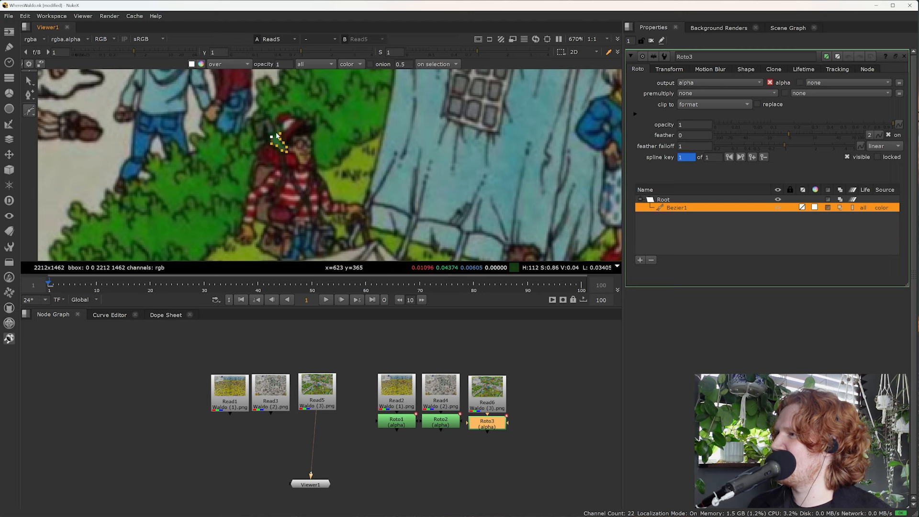
Step: Continue the Bezier outline around the item sticking up behind Waldo's hat and back onto the backpack
left_click(269, 116)
left_click(253, 121)
left_click(255, 137)
left_click(258, 140)
left_click(263, 138)
left_click(265, 143)
left_click(255, 147)
left_click(259, 157)
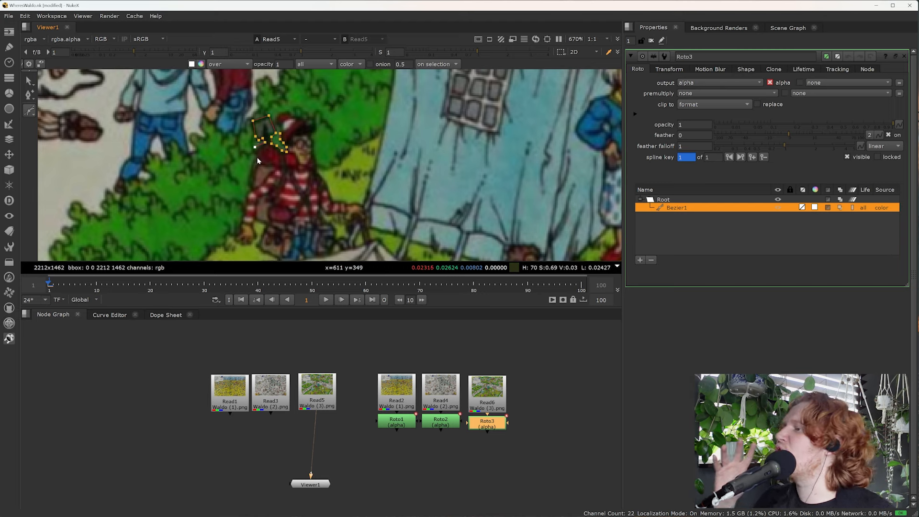
Step: Trace the Bezier outline down the backpack and Waldo's outer arm to the brown item at his side
left_click(252, 162)
left_click(251, 173)
left_click(248, 184)
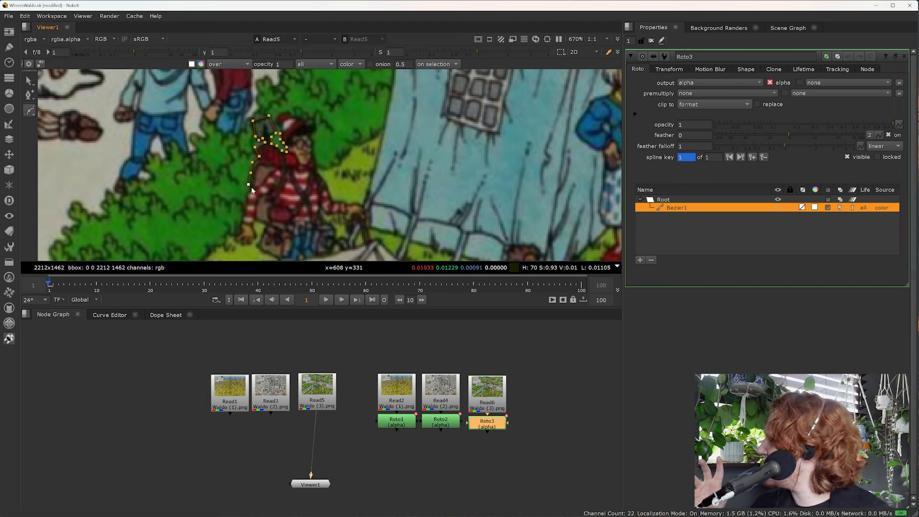
left_click(246, 191)
left_click(243, 209)
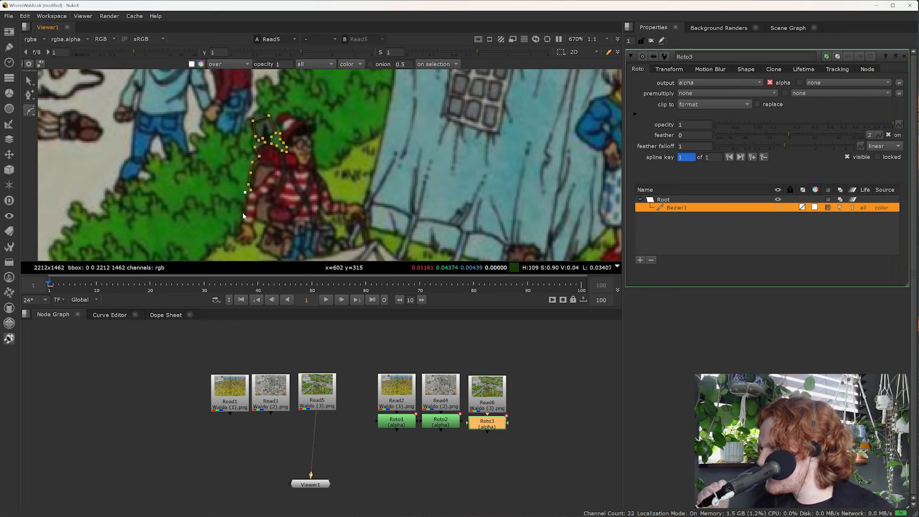
left_click(239, 235)
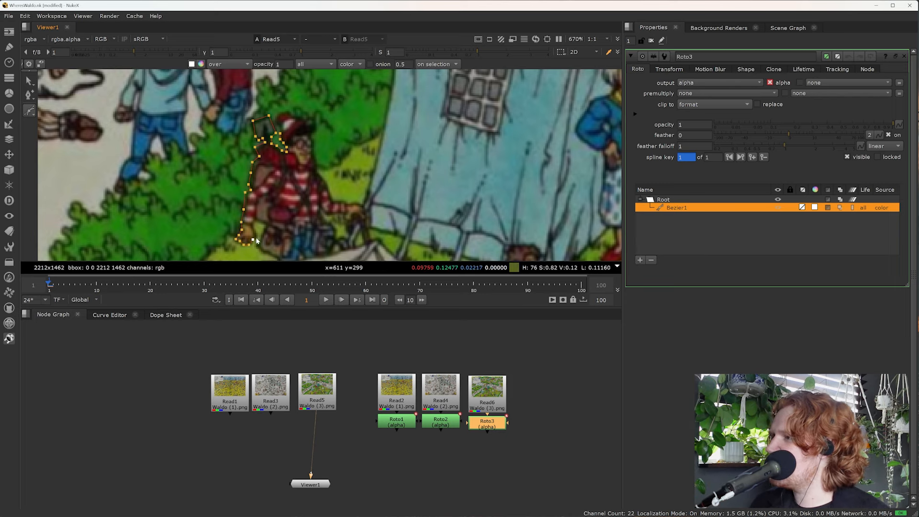
Step: Extend the Bezier outline around the brown item and under the bags and legs to Waldo's opposite hip
left_click(258, 236)
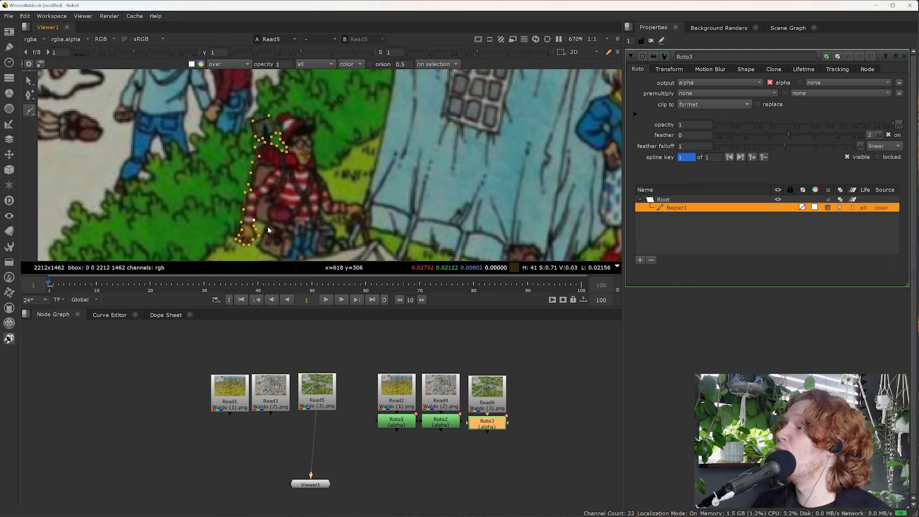
left_click(268, 225)
left_click(255, 245)
middle_click_drag(266, 241, 261, 219)
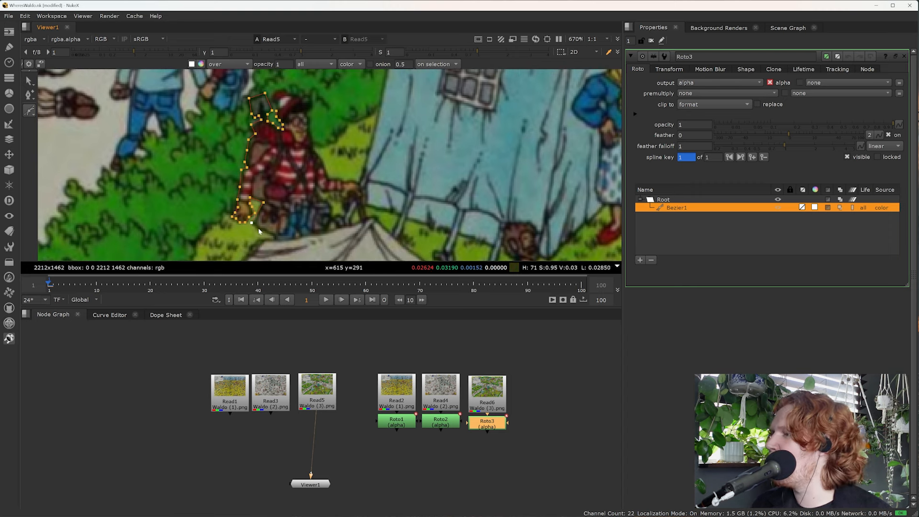
left_click(266, 230)
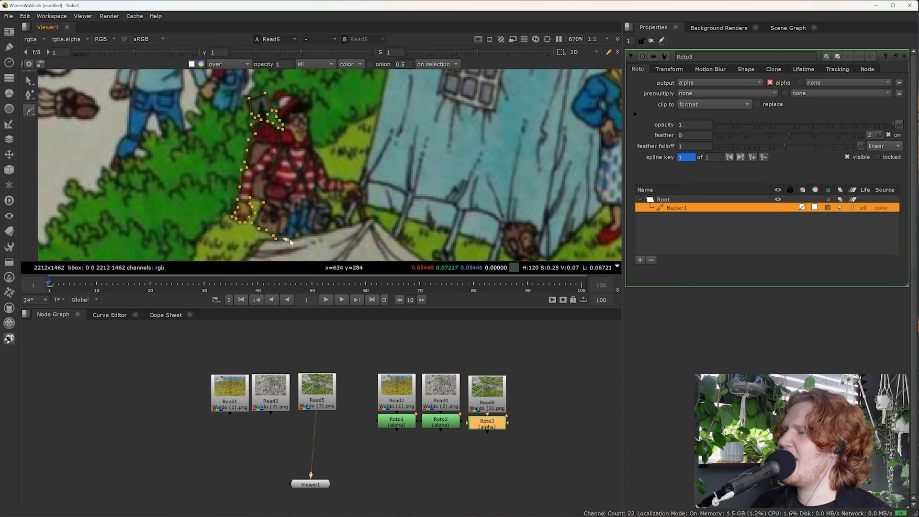
left_click(295, 231)
left_click(312, 235)
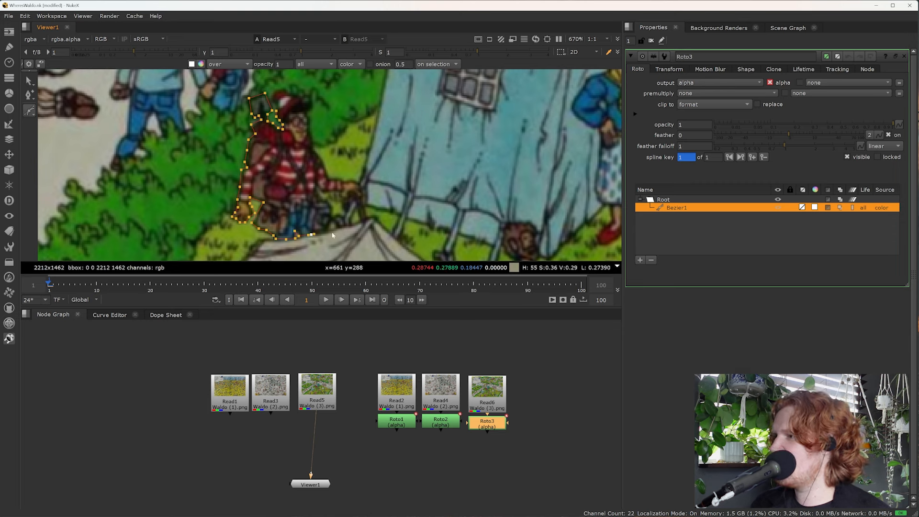
left_click(328, 228)
left_click(332, 208)
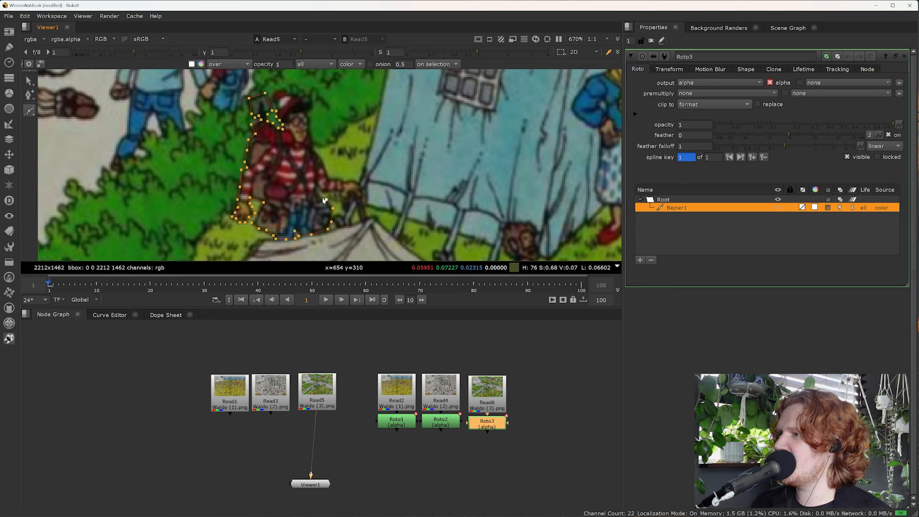
Step: Trace the Bezier outline under Waldo's outstretched forearm, down and back up his walking stick, and over his hand
left_click(320, 191)
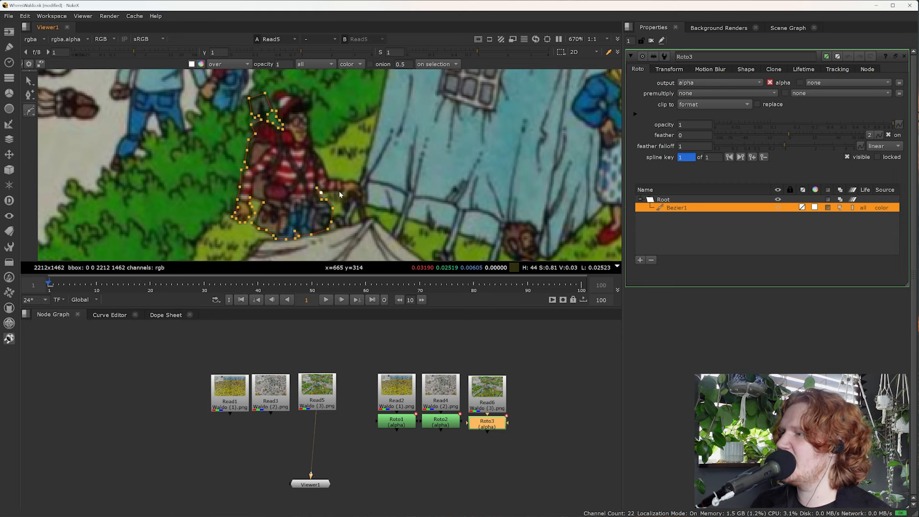
left_click(342, 196)
left_click(349, 194)
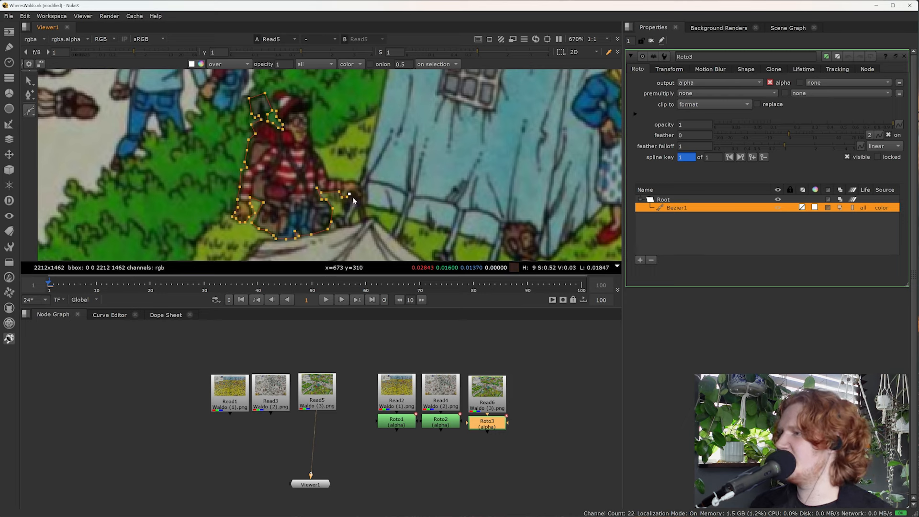
left_click(355, 196)
left_click(362, 221)
left_click(366, 215)
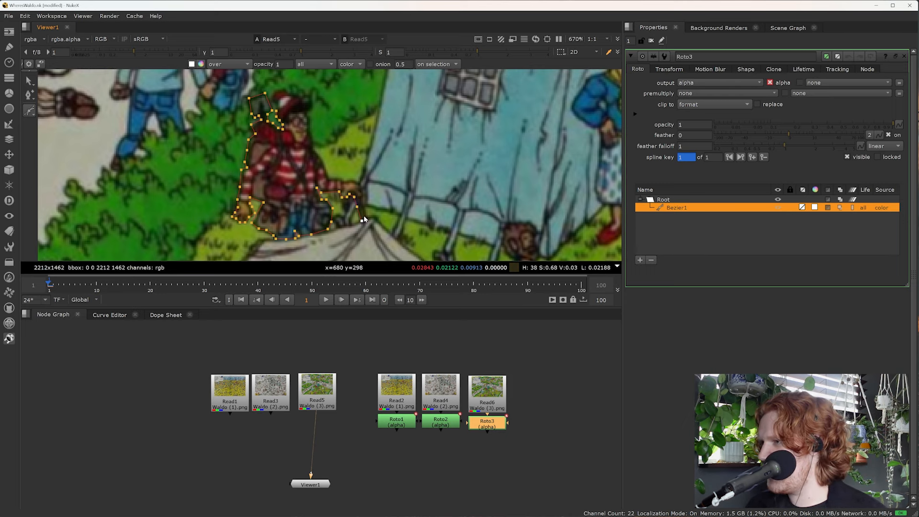
left_click(364, 198)
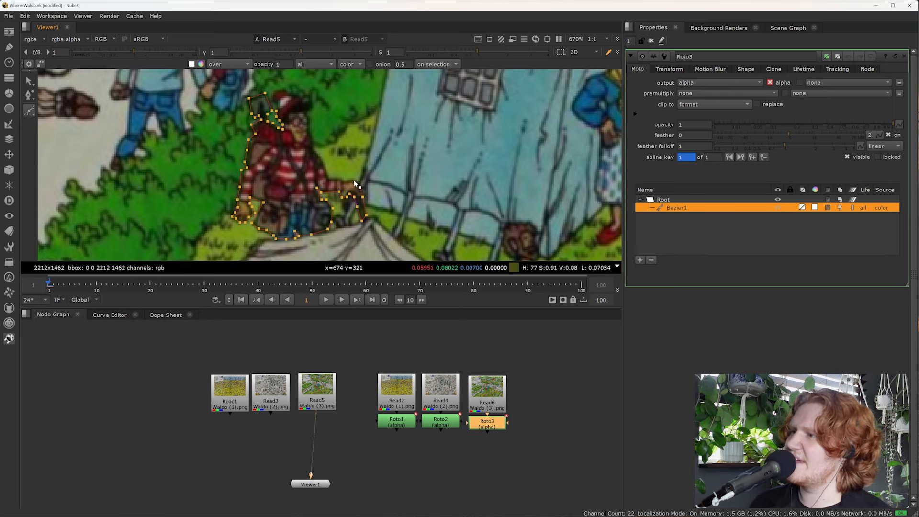
left_click(354, 180)
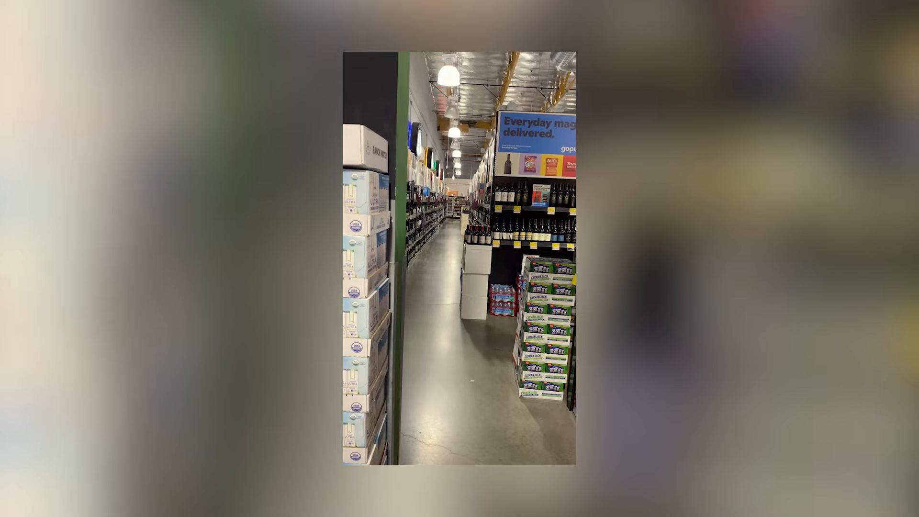
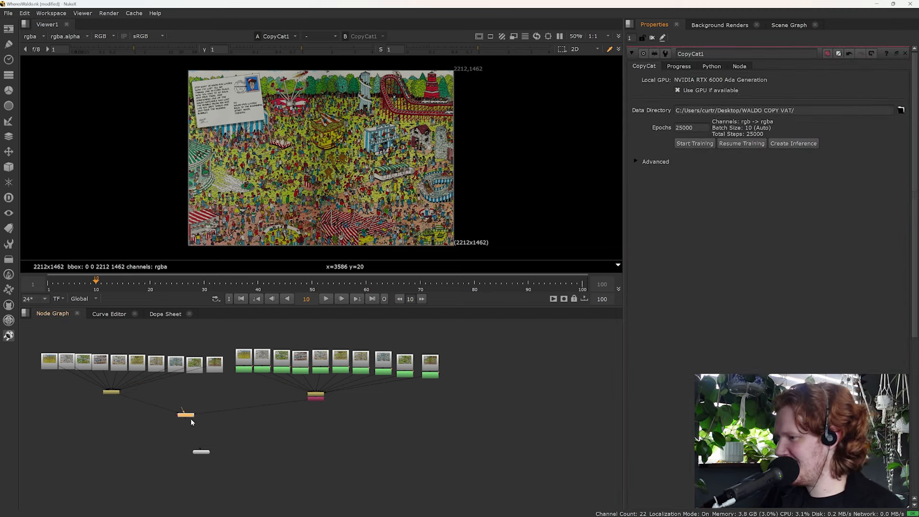
Step: Move the Inference node to the empty area of the graph beyond the rotoscoped branch
left_click_drag(188, 416, 512, 415)
scroll(470, 400, "up", 5)
middle_click_drag(474, 379, 448, 389)
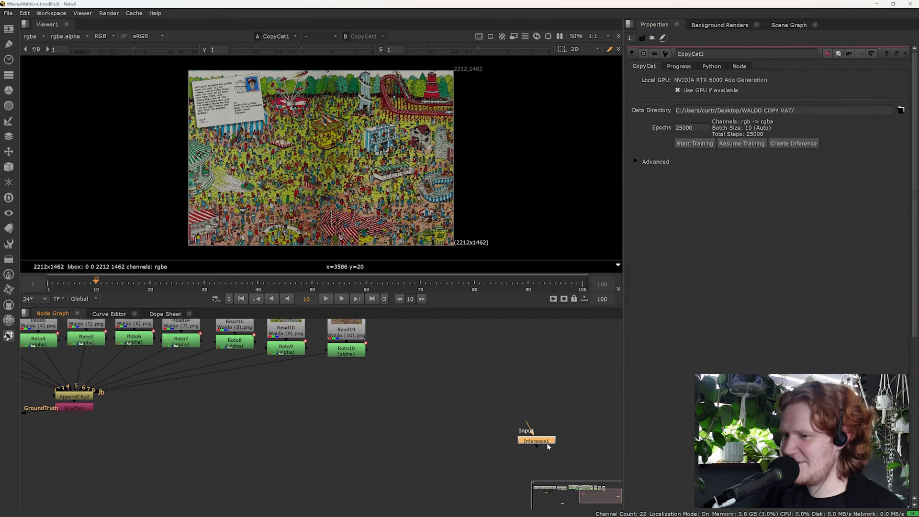
left_click_drag(547, 442, 518, 395)
scroll(536, 375, "down", 3)
middle_click_drag(536, 375, 510, 377)
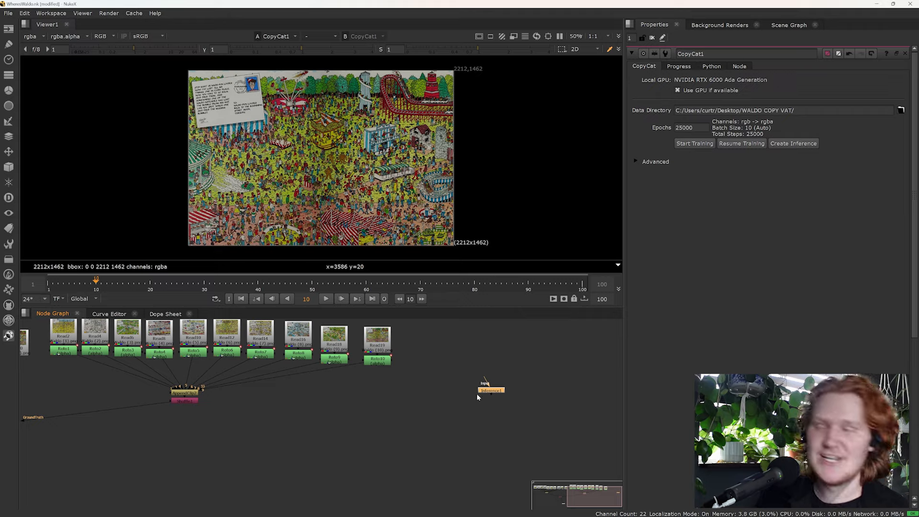
Step: Import Waldo (11) from the Waldo Screenshots folder above the Inference node and enlarge the viewer to full size
left_click(411, 508)
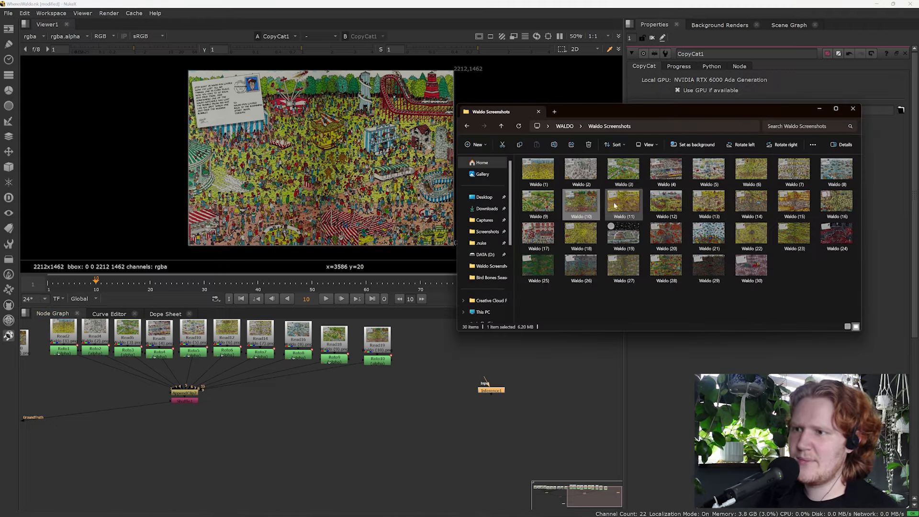
left_click_drag(624, 201, 495, 342)
key("space")
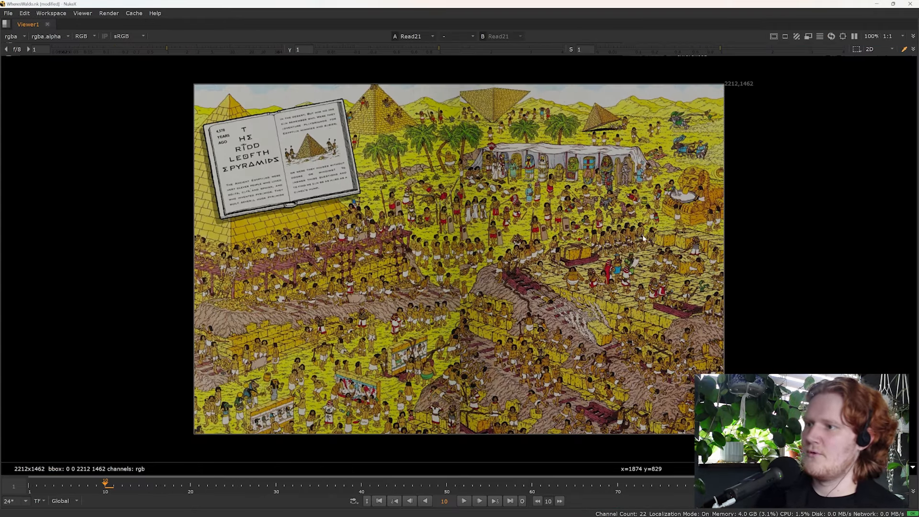
Step: Compare the Inference output with the original Waldo (11) image in the viewer, checking the area around the sarcophagus tent
key("1")
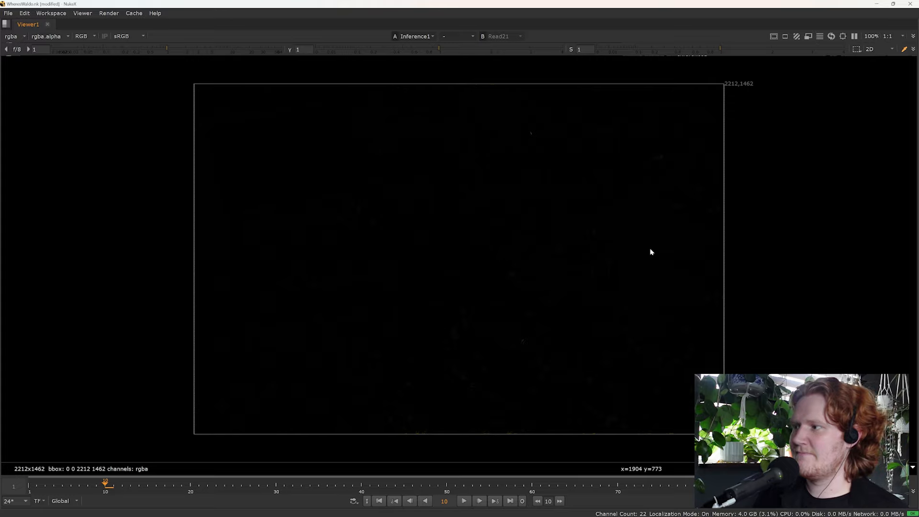
key("1")
key("1")
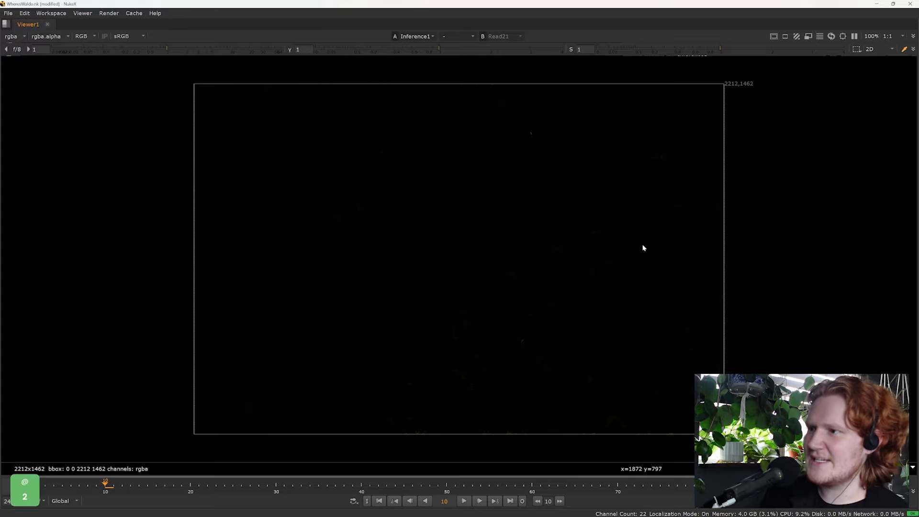
key("1")
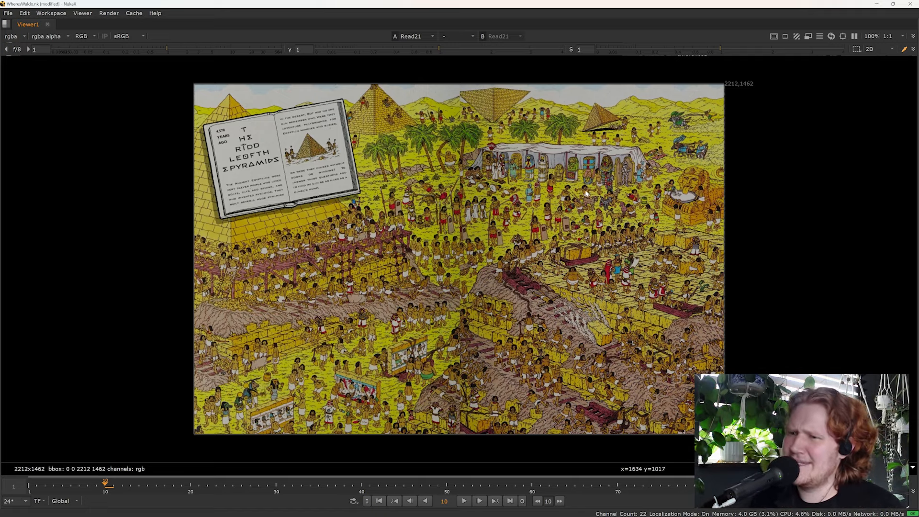
scroll(569, 211, "up", 8)
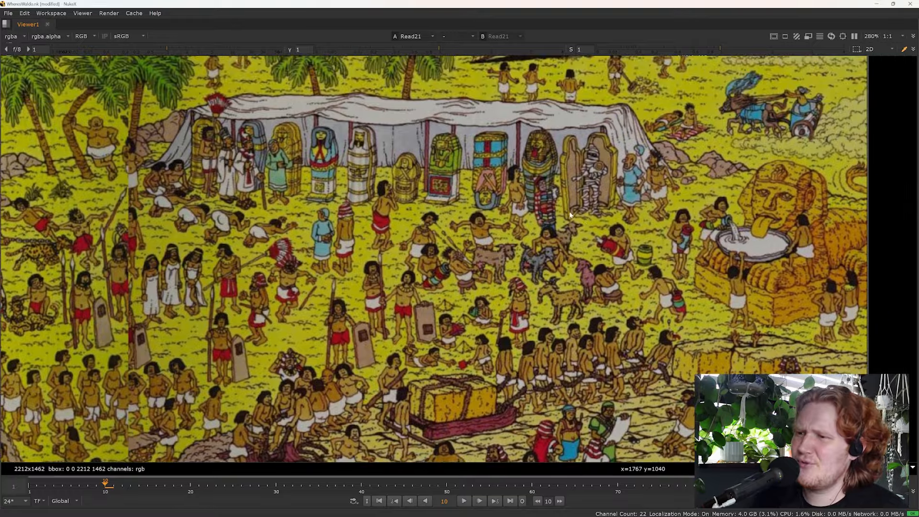
key("2")
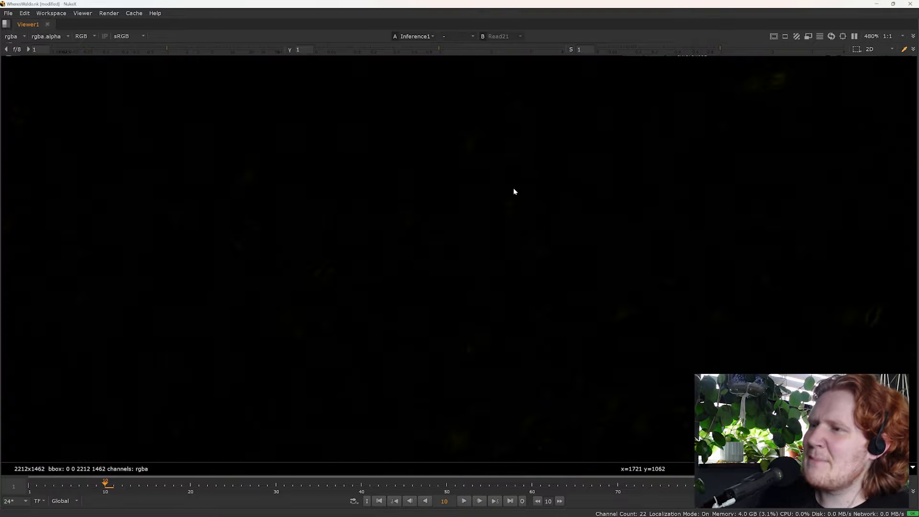
key("space")
middle_click_drag(471, 180, 428, 216)
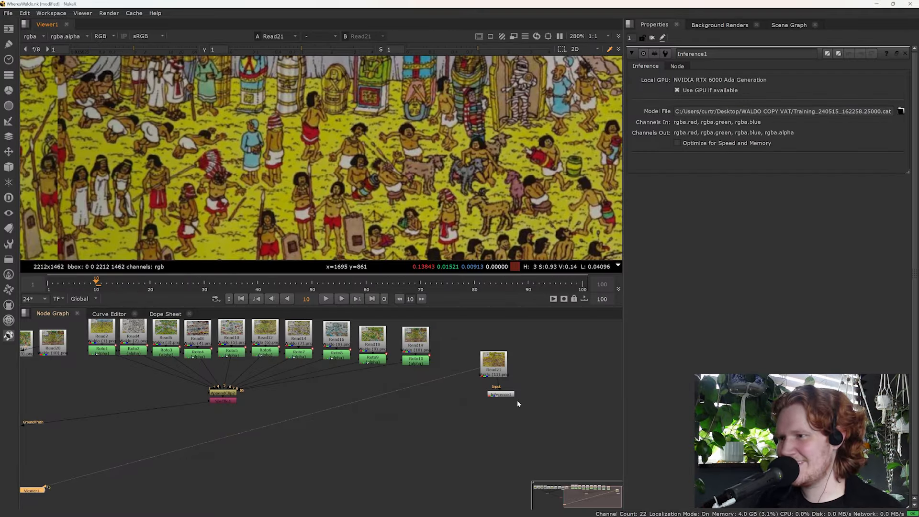
Step: Move the Inference node aside and line up the Waldo (11) Read node with the end of the rotoscoped row
left_click_drag(503, 395, 537, 410)
left_click_drag(491, 372, 455, 348)
middle_click_drag(152, 358, 266, 374)
Step: Paste a copy of the Waldo (11) Read node at the end of the original images row
key("ctrl+c")
scroll(394, 390, "down", 5)
left_click_drag(541, 439, 377, 362)
double_click(553, 376)
key("ctrl+c")
key("ctrl+v")
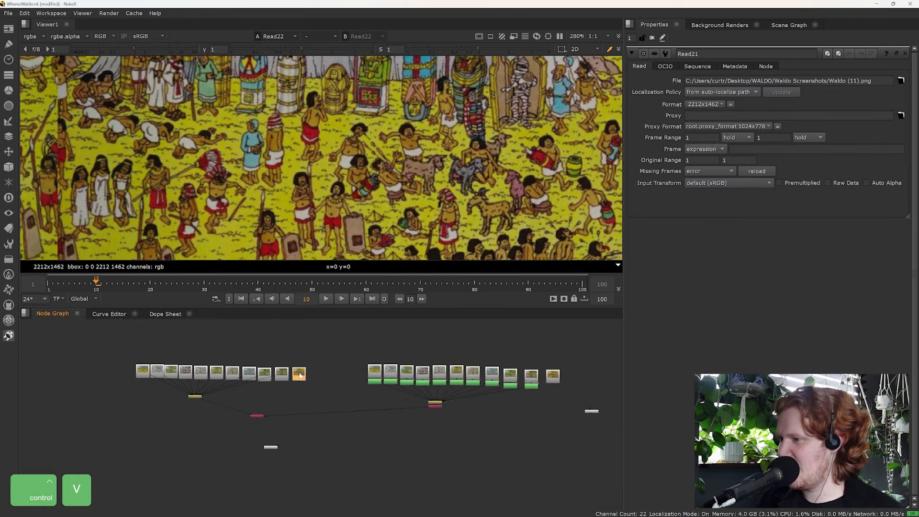
Step: Import Waldo (12) from the Waldo Screenshots folder above the Inference node beside the rotoscoped row
scroll(598, 402, "up", 2)
middle_click_drag(598, 402, 486, 373)
left_click(419, 509)
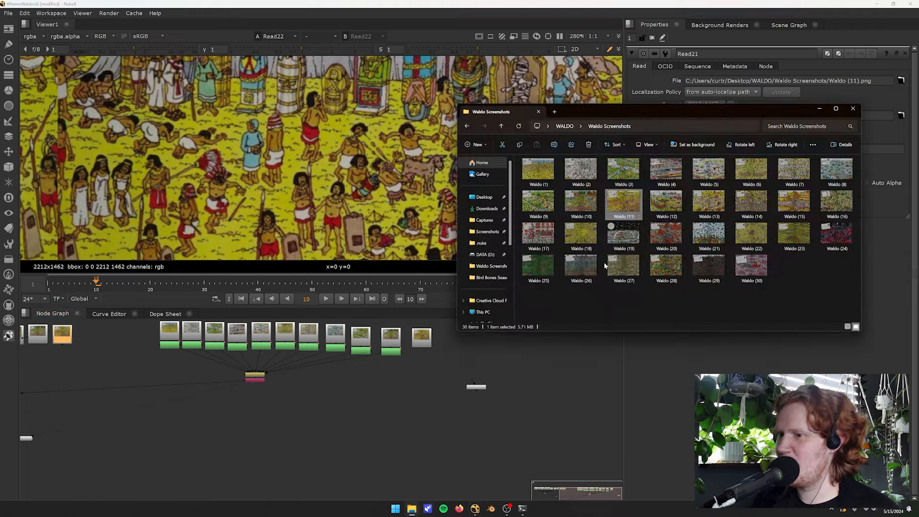
left_click_drag(666, 201, 541, 370)
left_click_drag(541, 370, 541, 370)
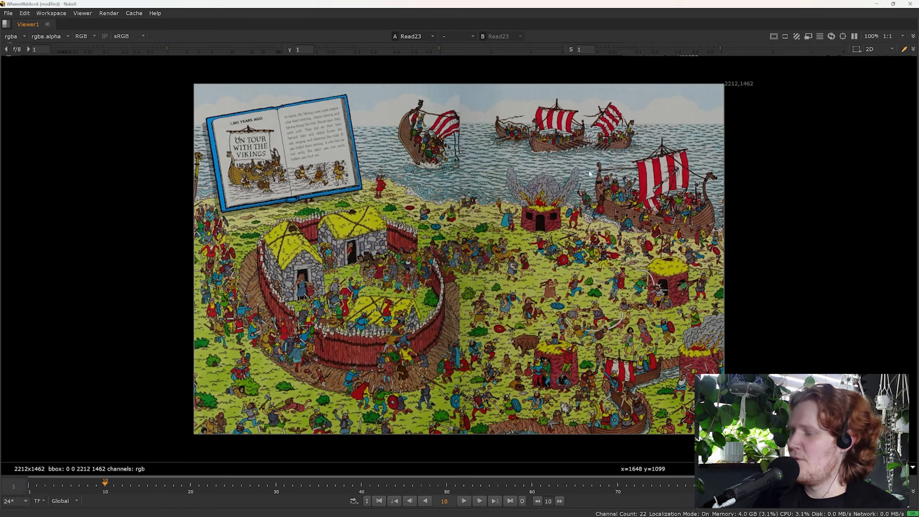
Step: Compare the Inference output with the original Waldo (12) image and search the Viking scene for Waldo
key("2")
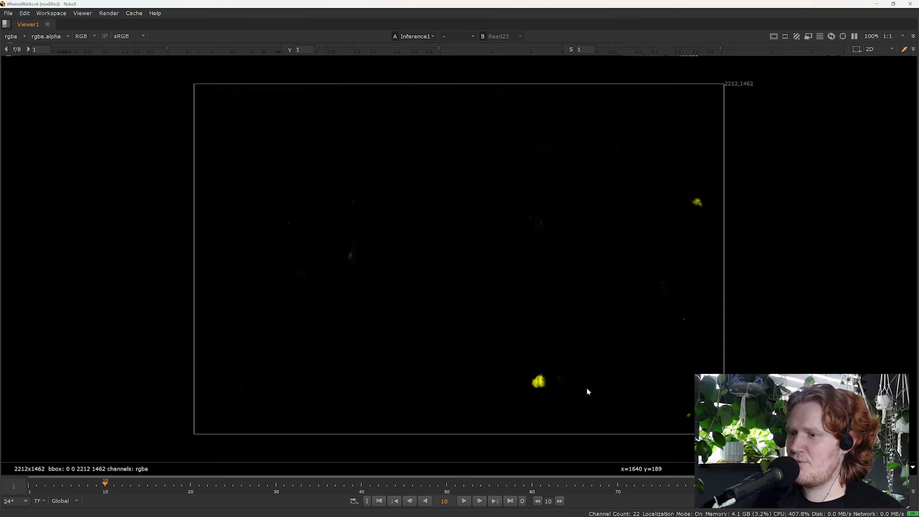
scroll(550, 392, "up", 4)
key("2")
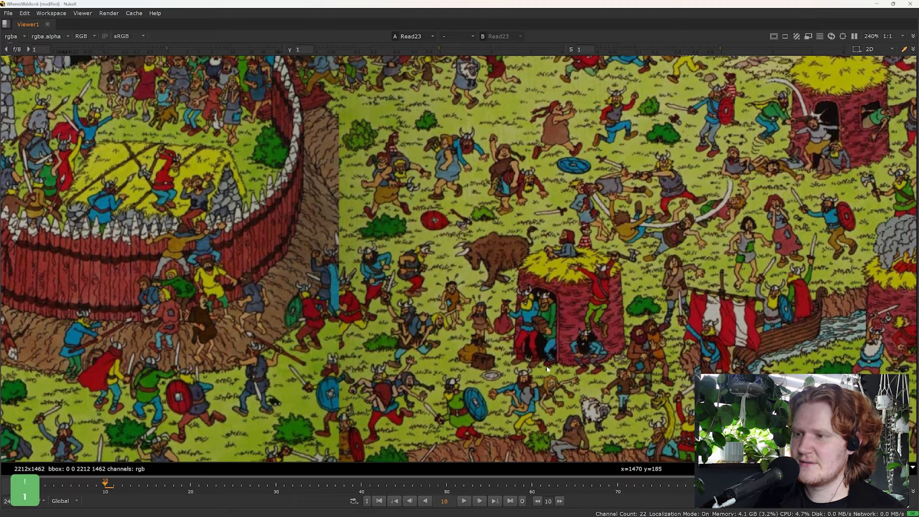
key("2")
middle_click_drag(760, 209, 606, 323)
middle_click_drag(749, 157, 569, 339)
key("1")
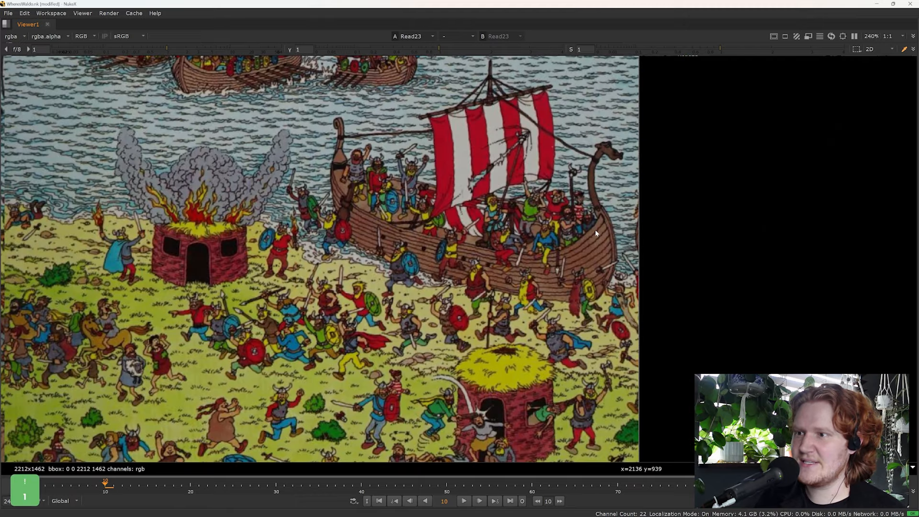
scroll(601, 223, "down", 2)
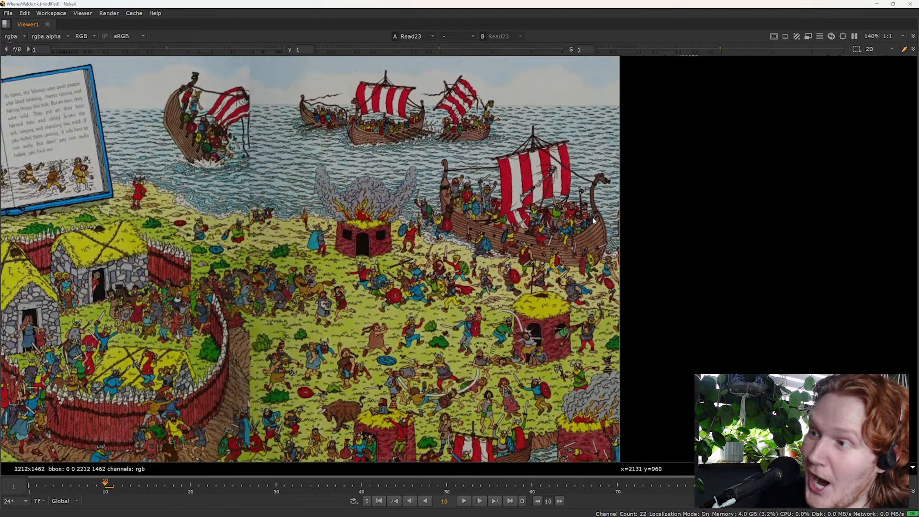
scroll(588, 216, "up", 4)
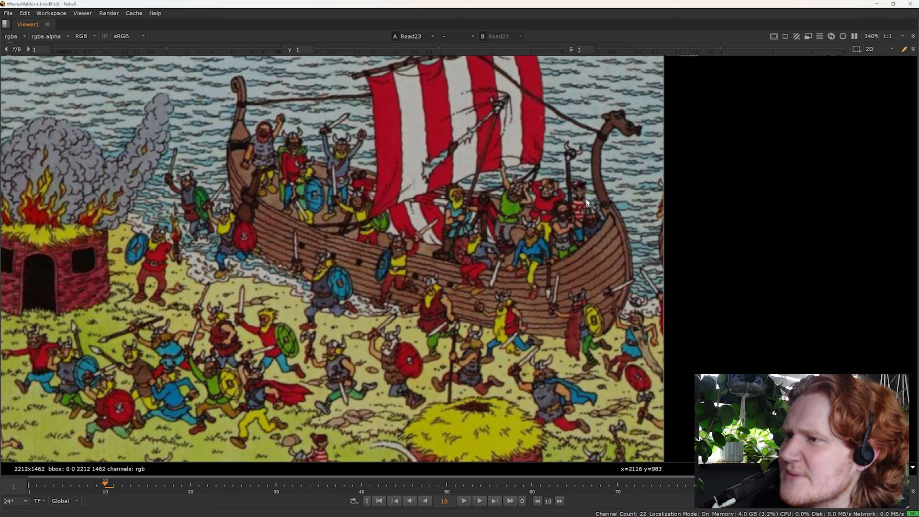
scroll(578, 202, "down", 4)
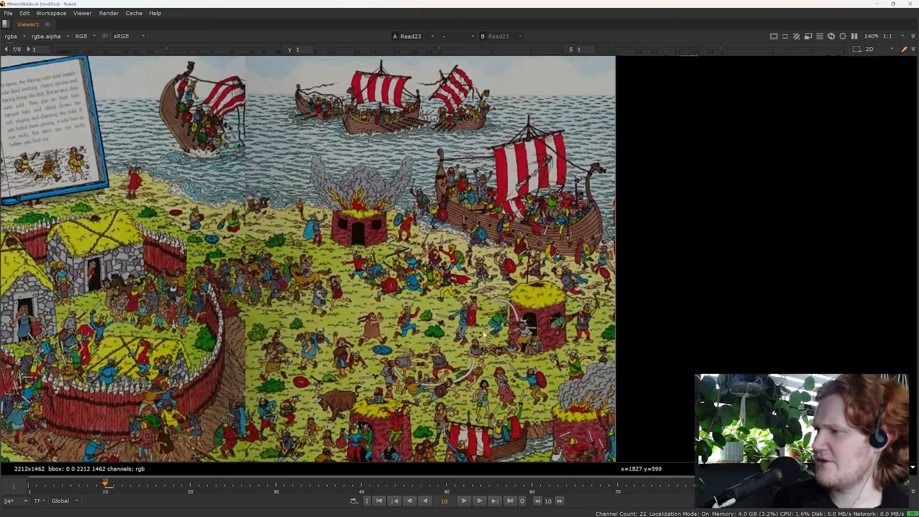
key("f")
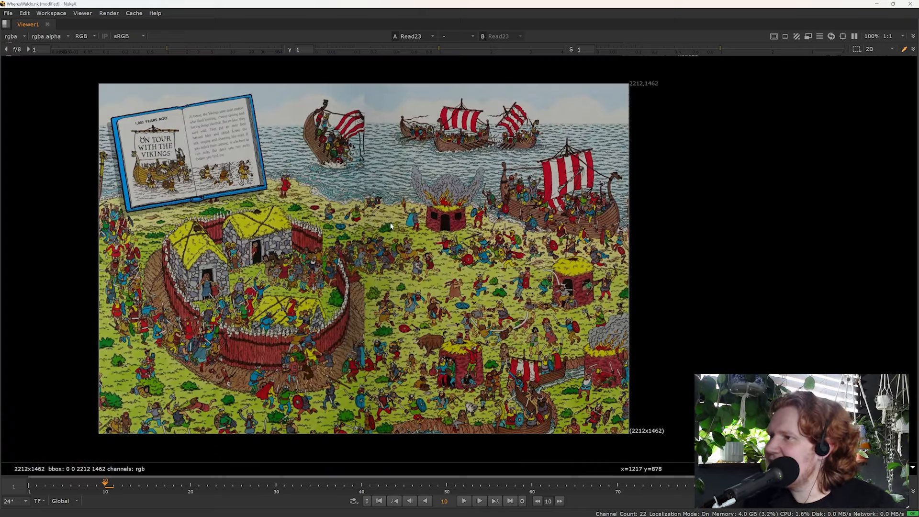
scroll(146, 371, "up", 8)
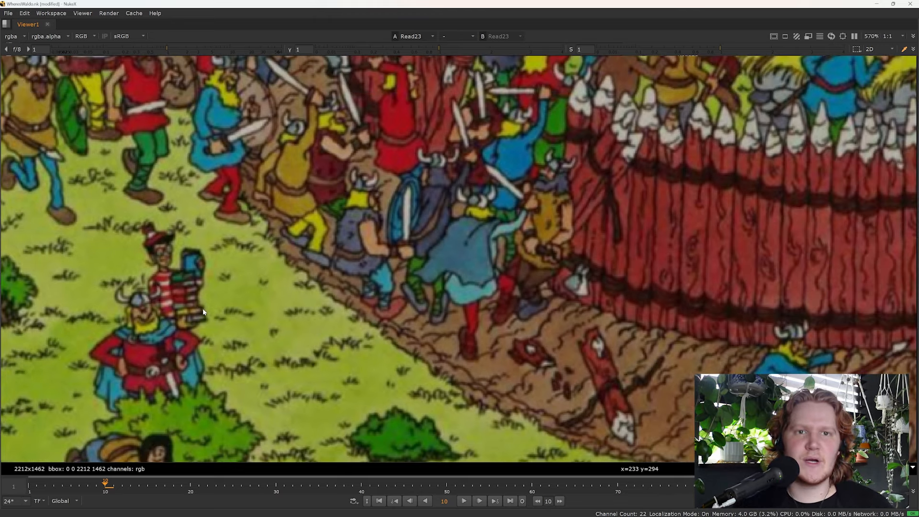
Step: Line up the Waldo (12) Read node with the rotoscoped row and paste a copy at the end of the original images row
key("space")
scroll(250, 226, "down", 6)
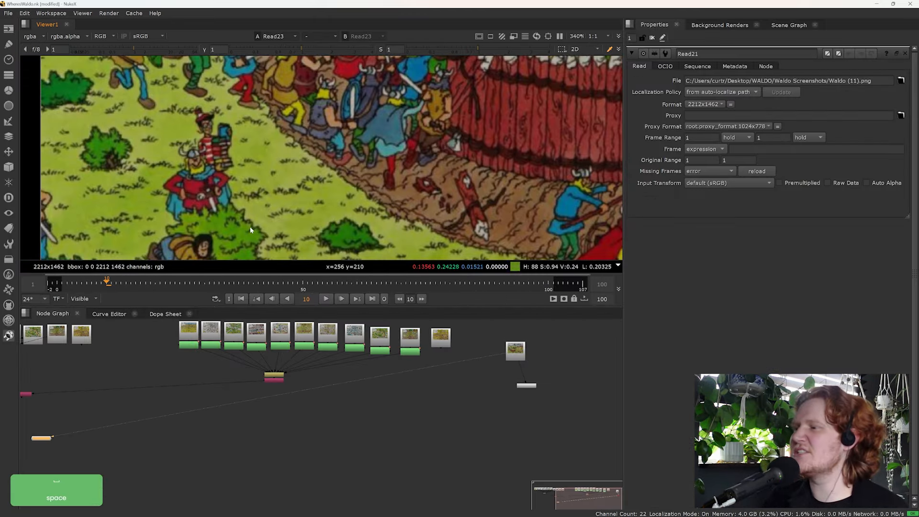
left_click_drag(526, 360, 499, 344)
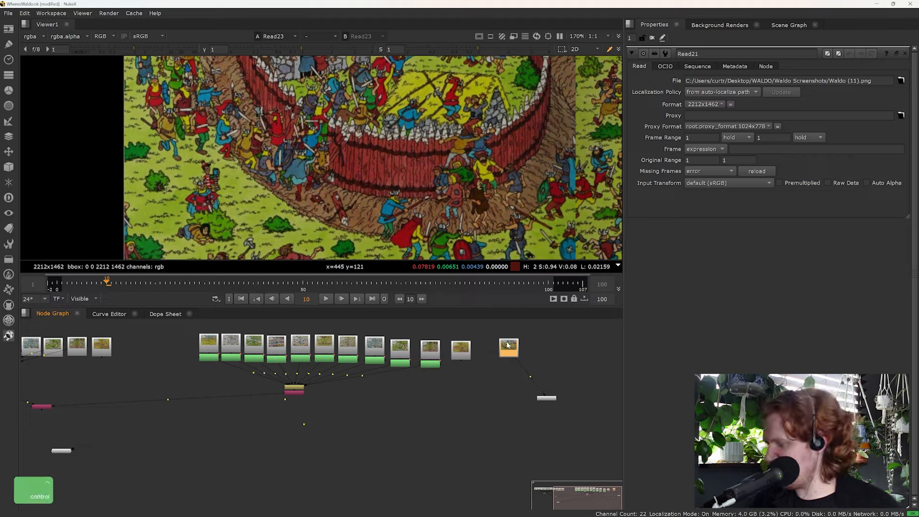
key("ctrl+c")
key("ctrl+v")
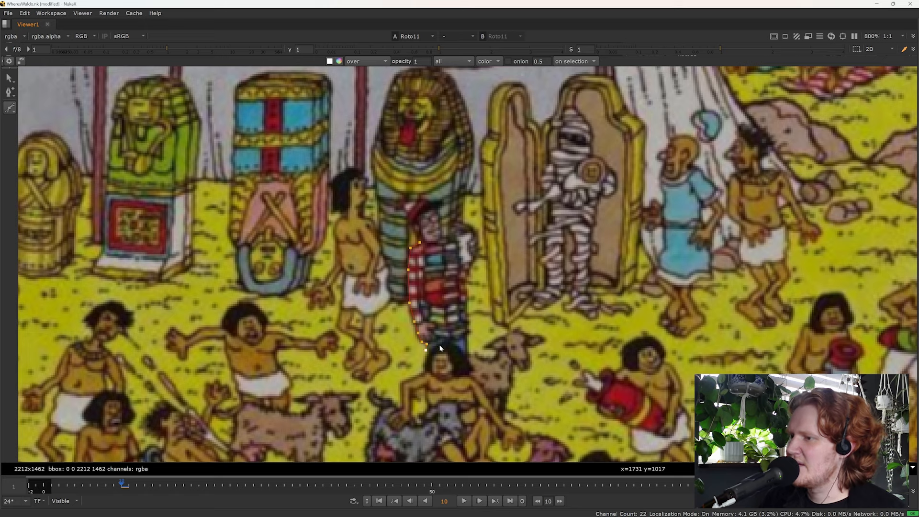
Step: Trace a closed Roto shape around Waldo in front of the sarcophagus in Waldo (11), including his hat and backpack
left_click(467, 354)
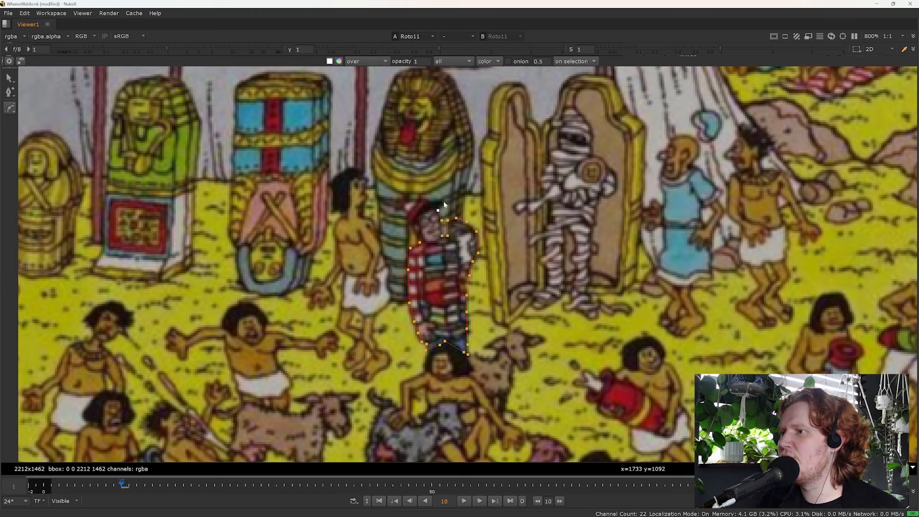
left_click(410, 222)
left_click(414, 232)
left_click(419, 242)
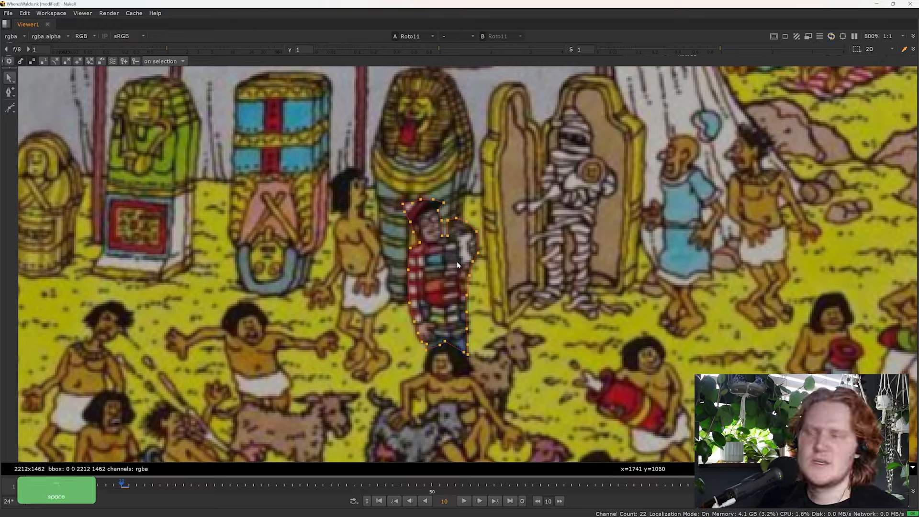
Step: Trace a closed Roto shape around Waldo in Waldo (12), following his hat, striped shirt and books behind the red-clad Viking
key("space")
left_click(361, 355)
key("1")
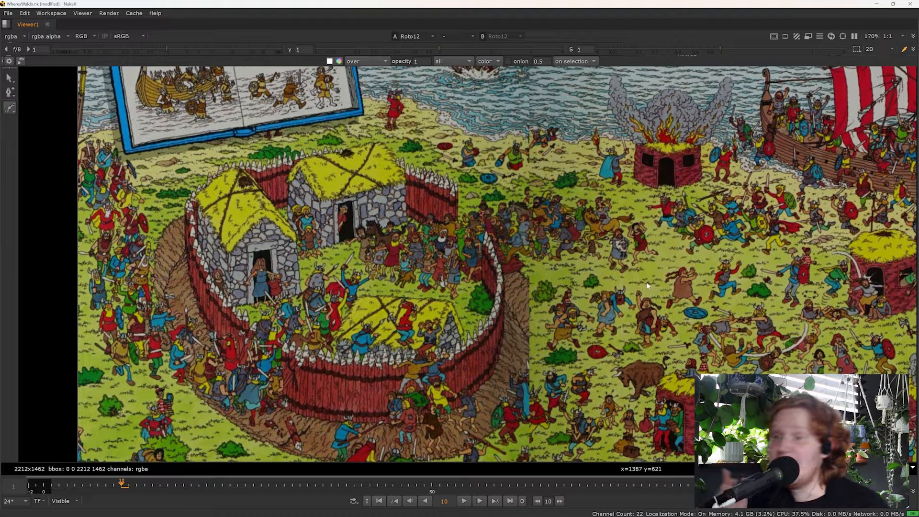
middle_click_drag(642, 352, 457, 336)
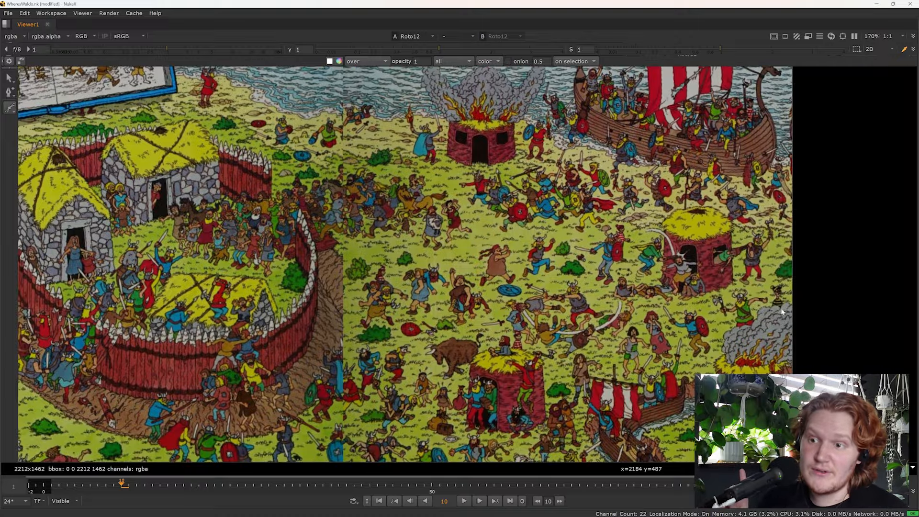
scroll(781, 312, "up", 5)
scroll(780, 310, "down", 4)
middle_click_drag(659, 166, 581, 305)
middle_click_drag(244, 312, 314, 276)
middle_click_drag(191, 307, 414, 232)
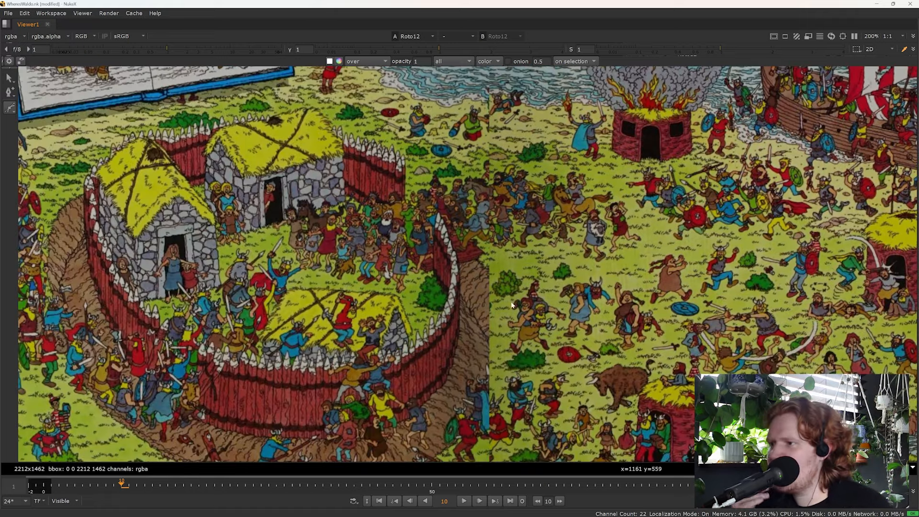
scroll(512, 305, "up", 5)
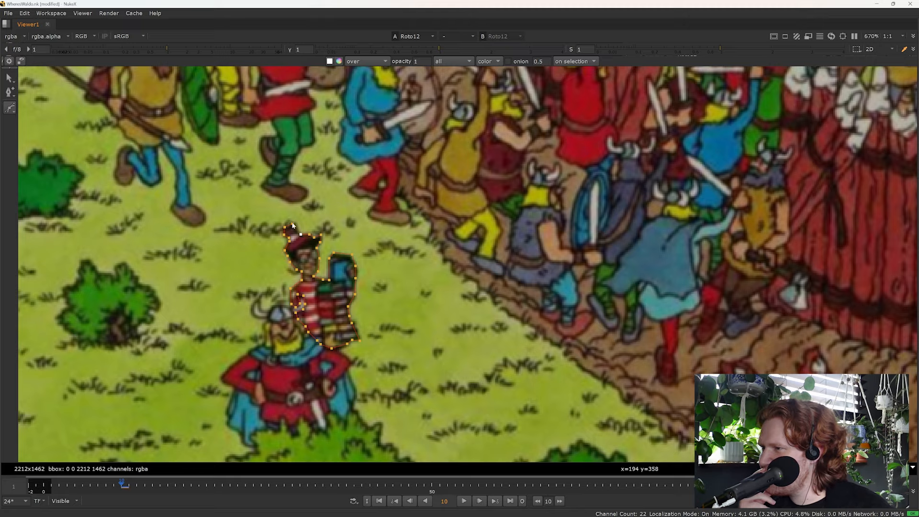
key("q")
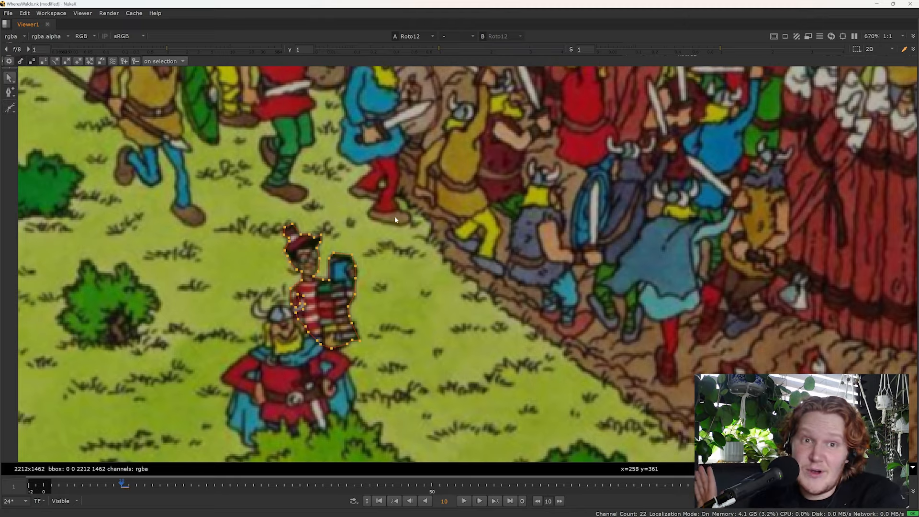
scroll(395, 219, "down", 5)
key("space")
Step: Check the rotoscoped row's AppendClip and Shuffle outputs in the full-size viewer for the traced Waldo shapes
middle_click_drag(282, 398, 494, 363)
scroll(494, 363, "down", 5)
left_click(216, 382)
key("1")
left_click(394, 368)
key("1")
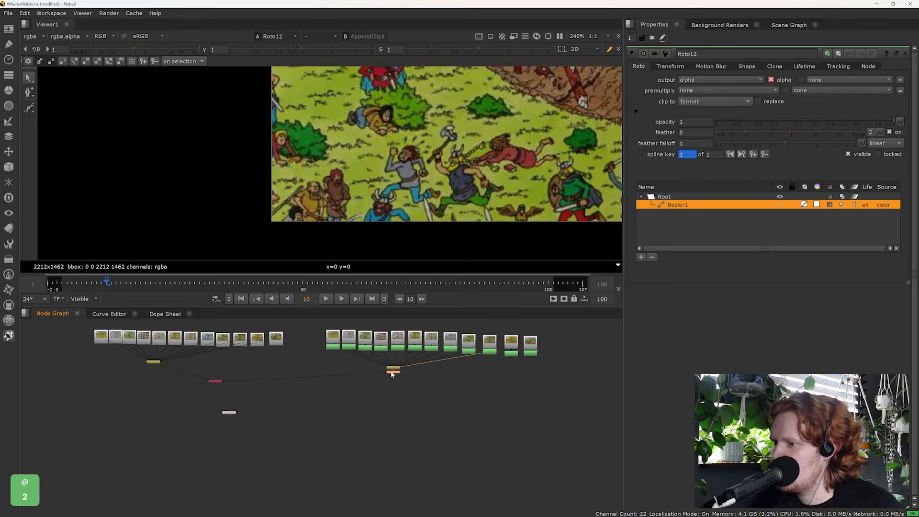
left_click(393, 372)
key("1")
key("space")
key("f")
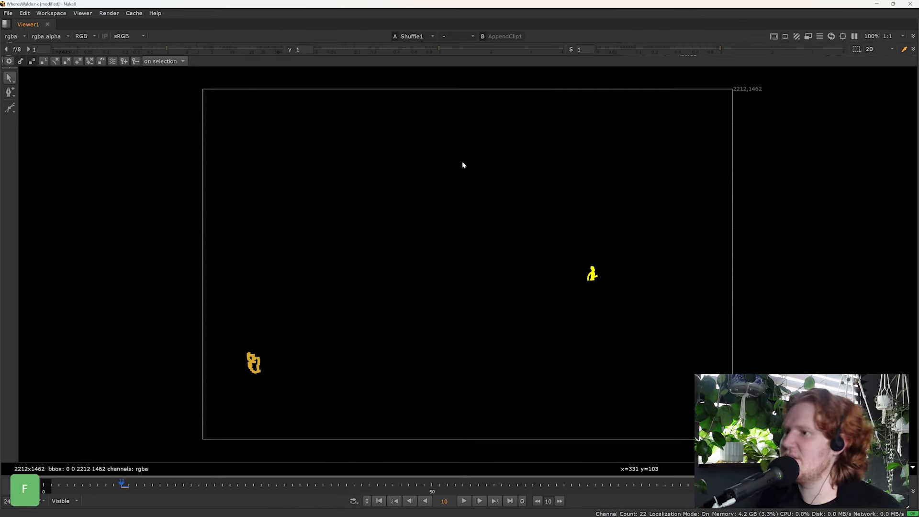
key("space")
scroll(417, 135, "up", 2)
key("2")
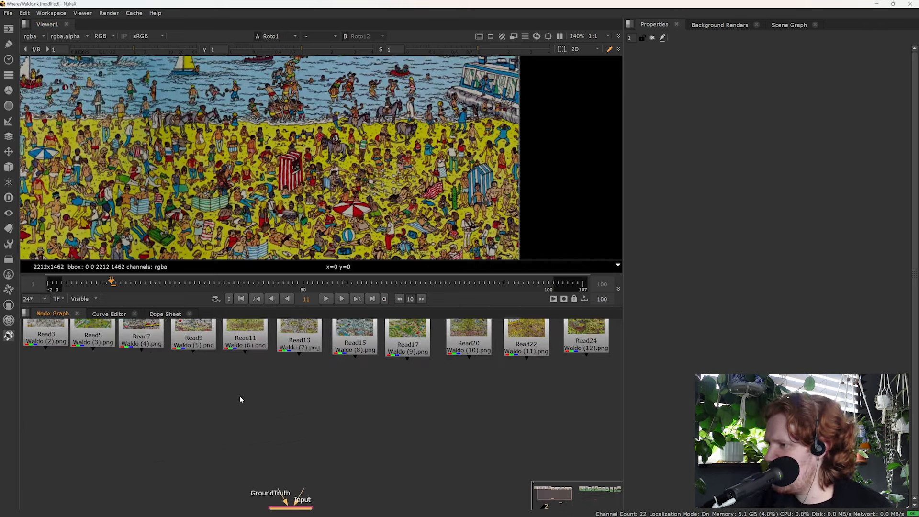
middle_click_drag(240, 396, 295, 395)
scroll(295, 395, "down", 4)
scroll(415, 415, "down", 1)
scroll(463, 412, "up", 3)
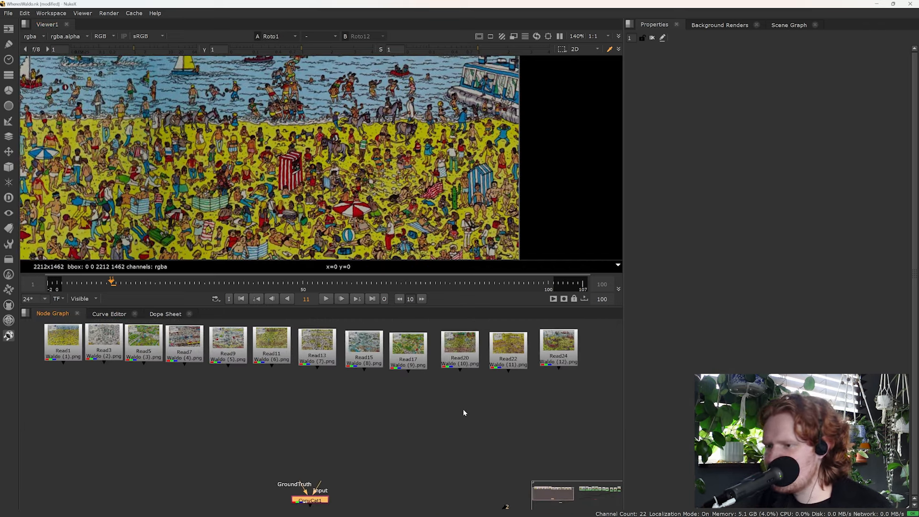
scroll(531, 419, "down", 2)
left_click_drag(548, 415, 114, 350)
key("Tab")
type("speed")
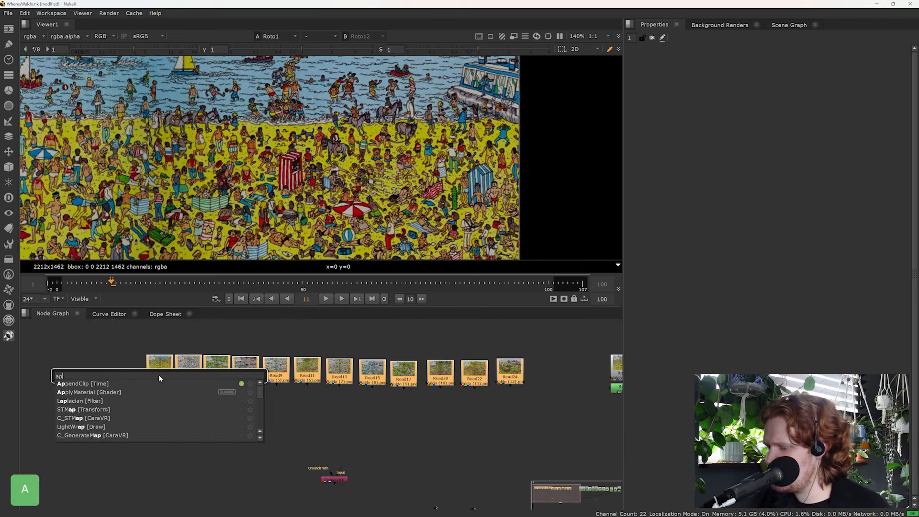
key("Return")
key("ctrl+z")
Step: Try to join all the selected original image Read nodes at once with an AppendClip node
key("Tab")
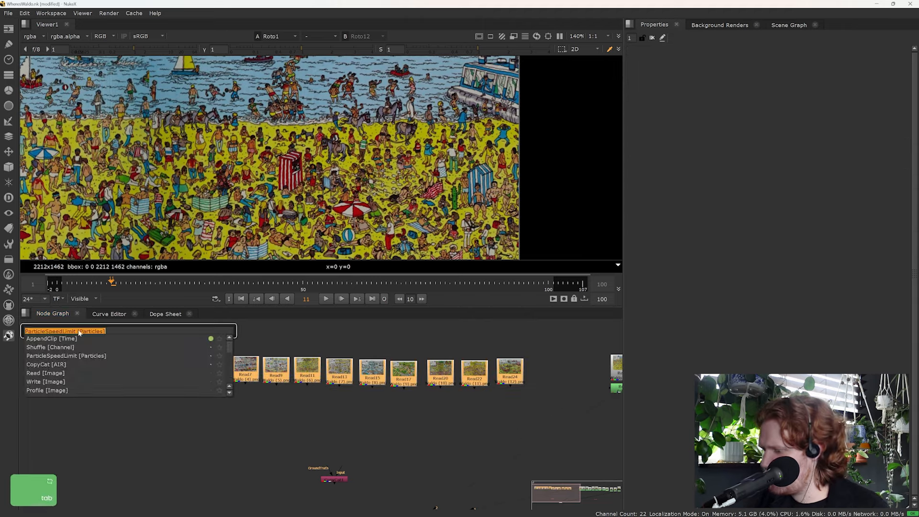
type("appen")
key("Return")
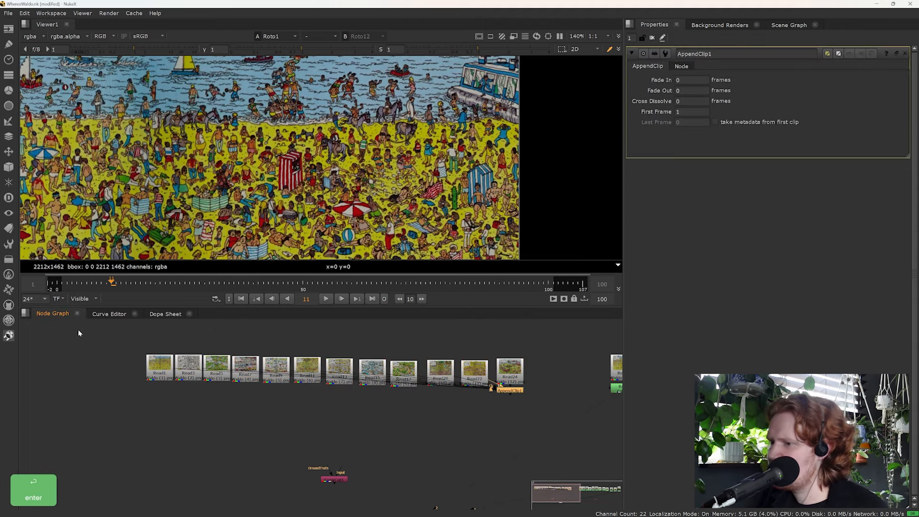
left_click_drag(506, 391, 357, 426)
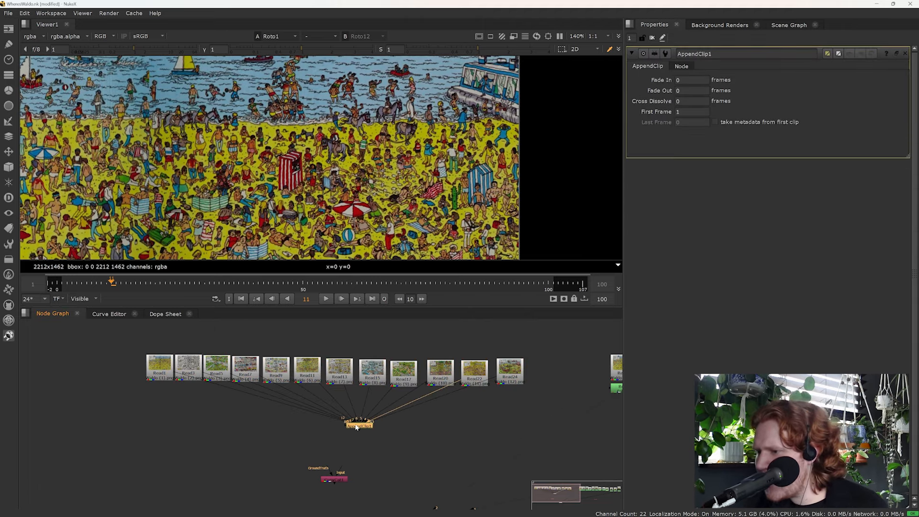
key("ctrl+z")
key("ctrl+z")
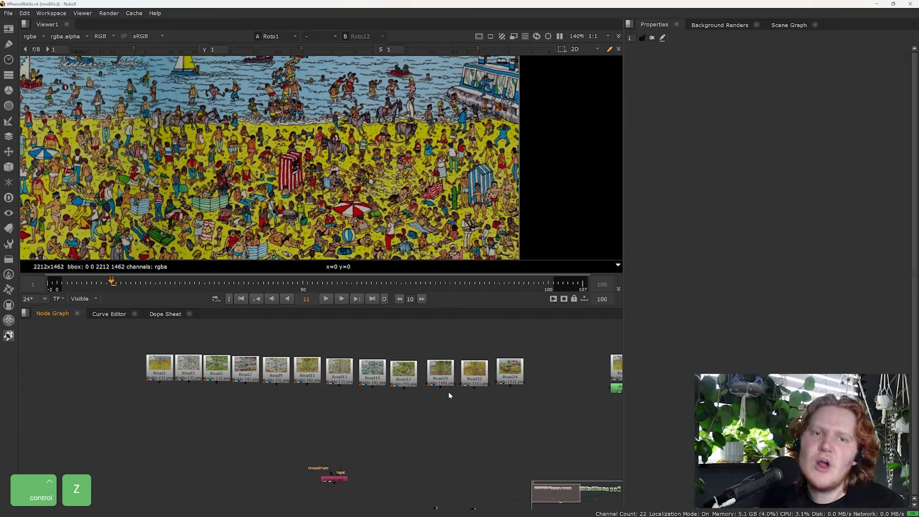
Step: Create an empty AppendClip node below the original images and connect the Read nodes to it in order from Waldo (1) to Waldo (12)
key("Tab")
type("appwe")
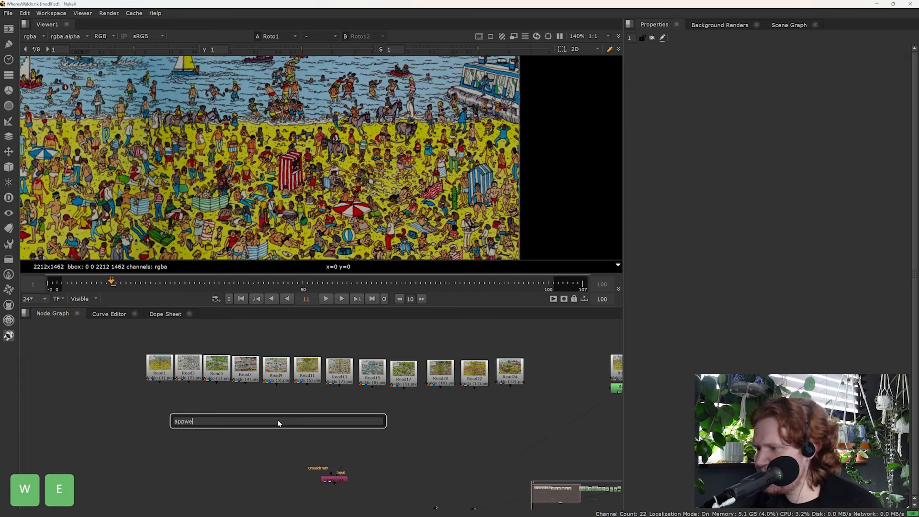
key("BackSpace")
key("Return")
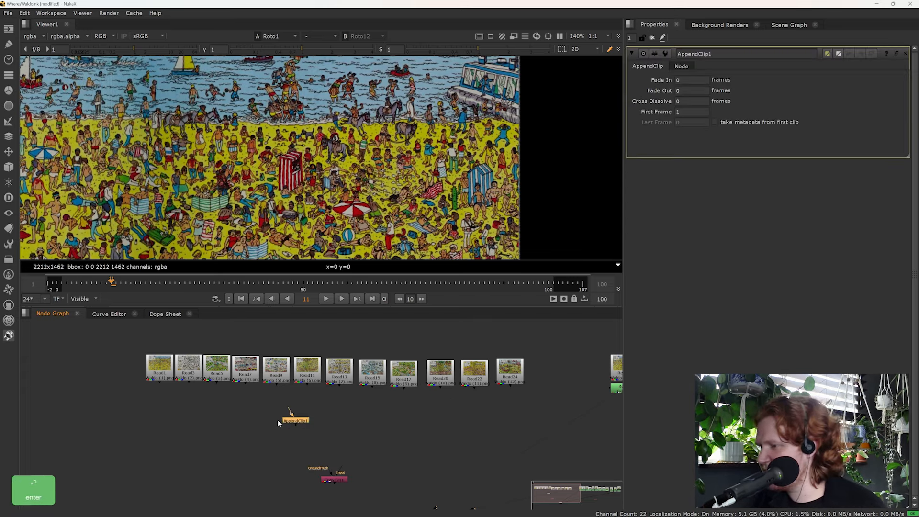
left_click_drag(289, 411, 189, 379)
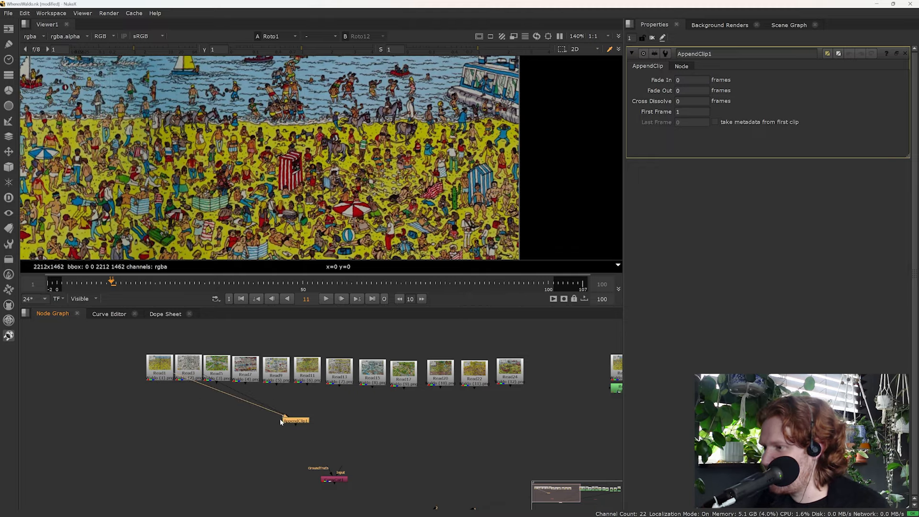
key("Return")
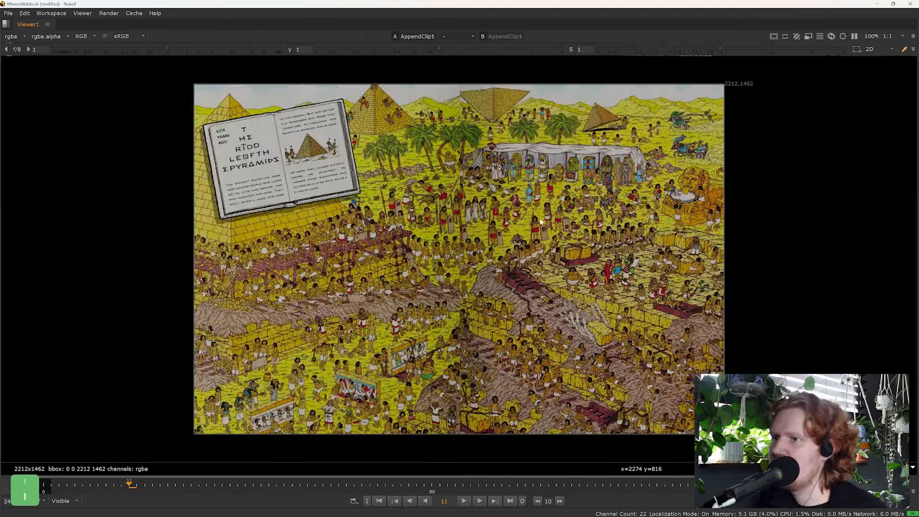
Step: Compare the appended original images with the rotoscoped Shuffle output in the viewer, including frames 11 and 12
key("1")
key("2")
key("1")
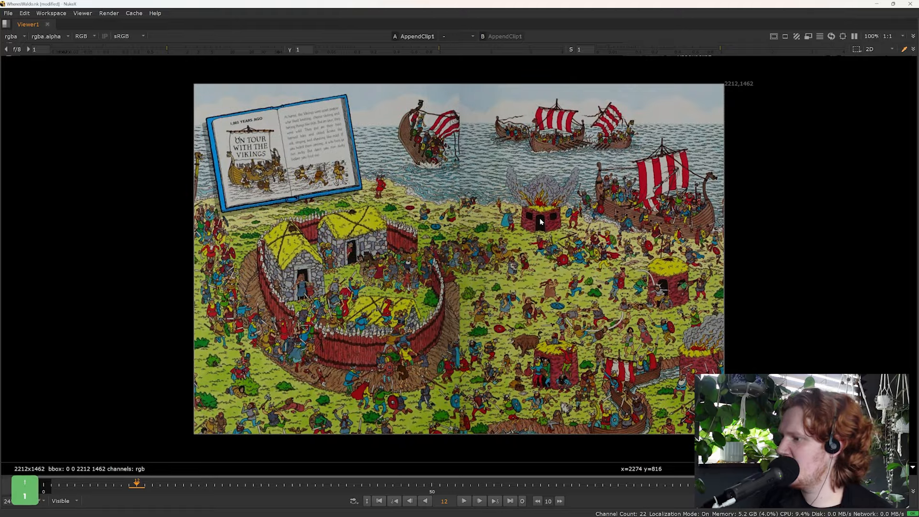
key("2")
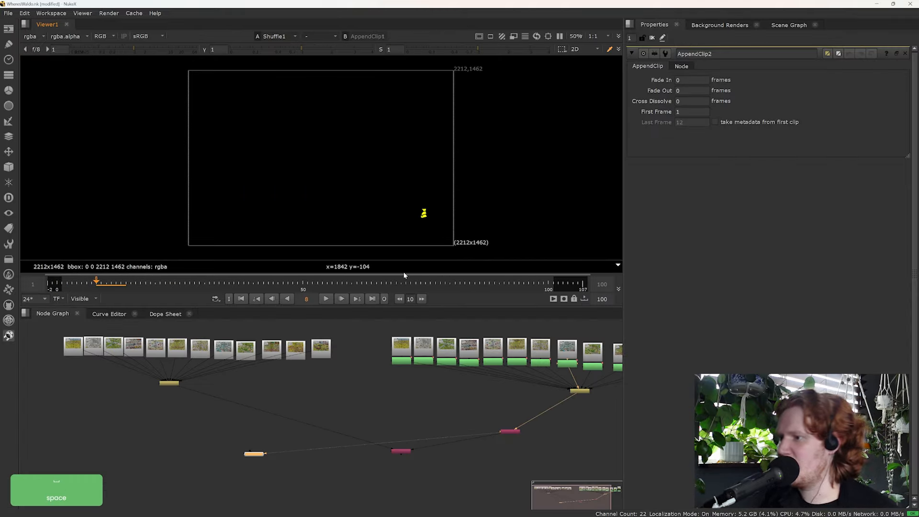
Step: Save the script and set the number of epochs on the CopyCat1 node to 35000
key("ctrl+s")
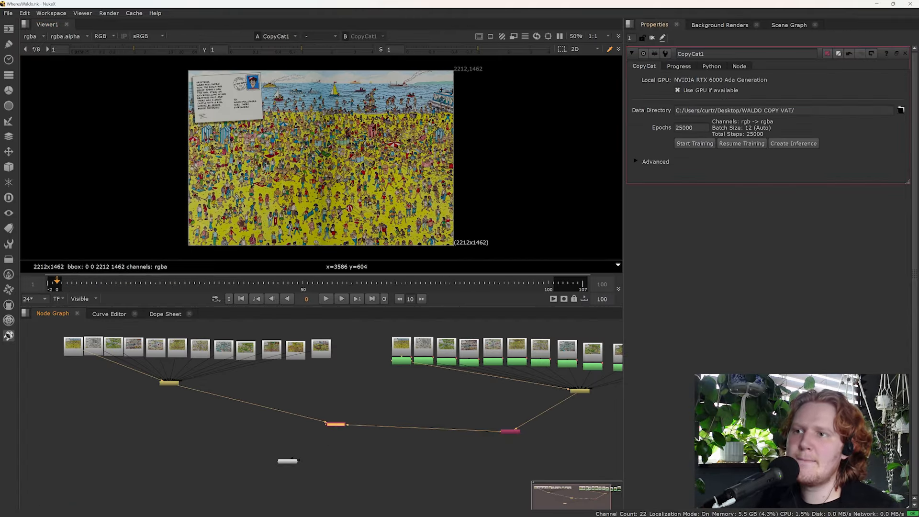
left_click_drag(683, 128, 659, 128)
type("30")
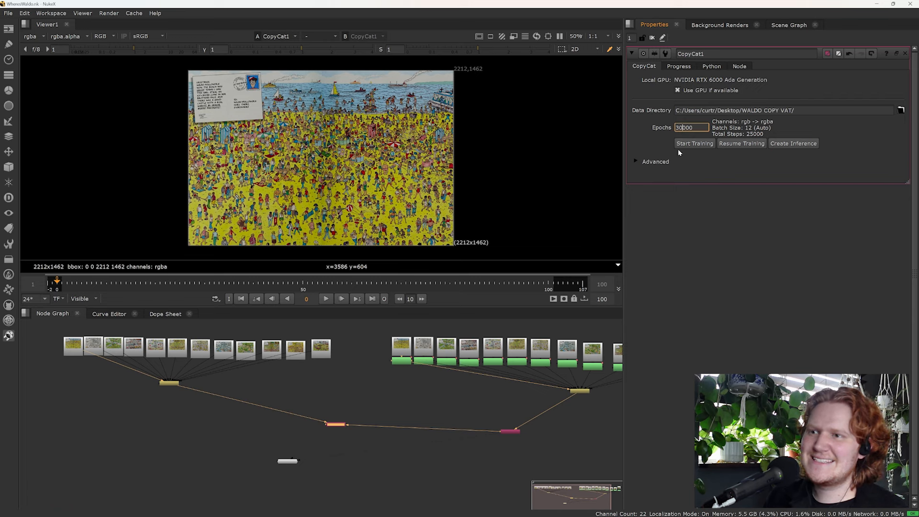
key("BackSpace")
type("5")
left_click(725, 152)
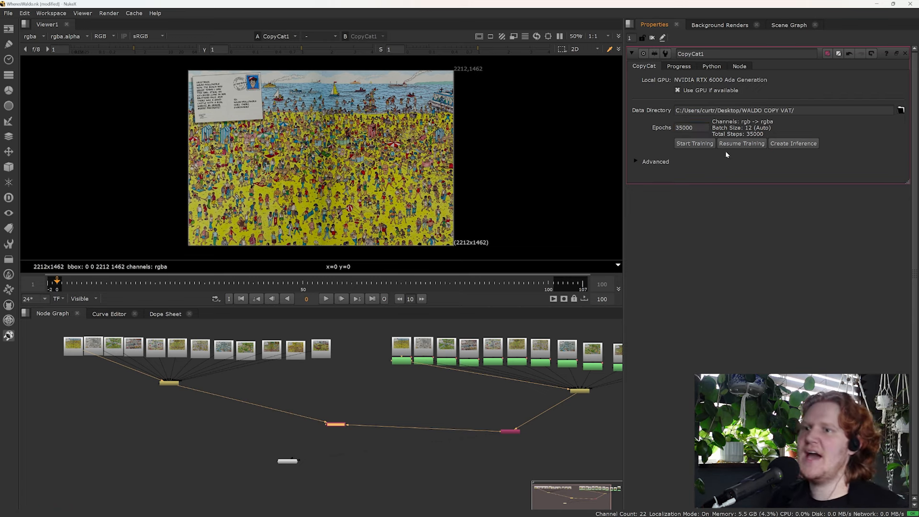
Step: Start the CopyCat1 training and compare the new run's loss curve with that of the earlier 25000-step run
left_click(705, 144)
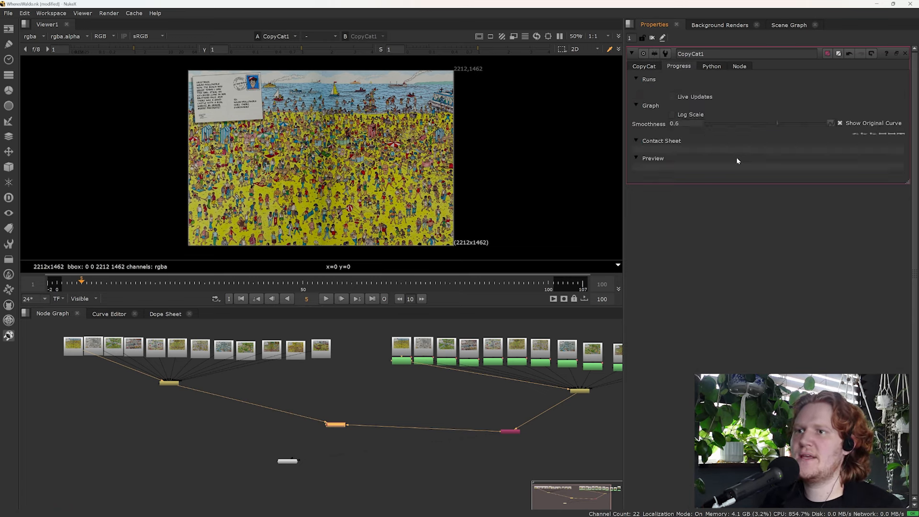
scroll(827, 295, "down", 2)
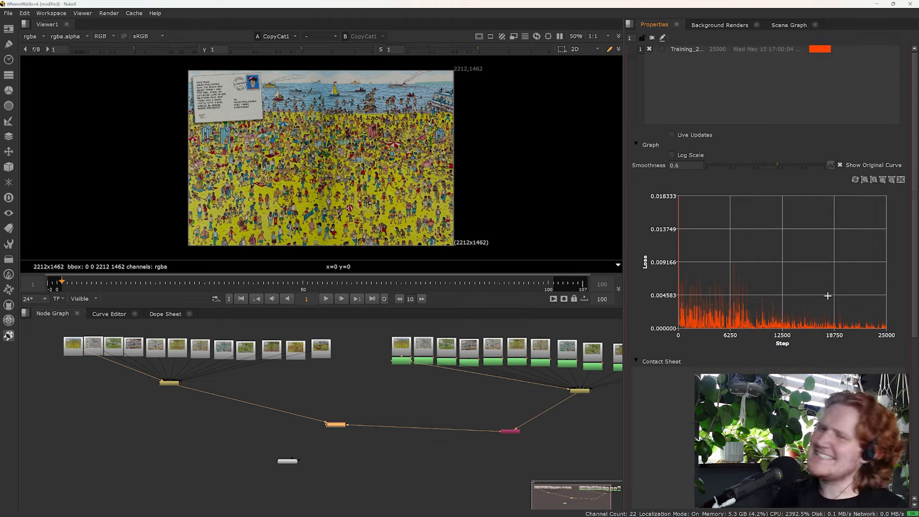
scroll(841, 244, "up", 1)
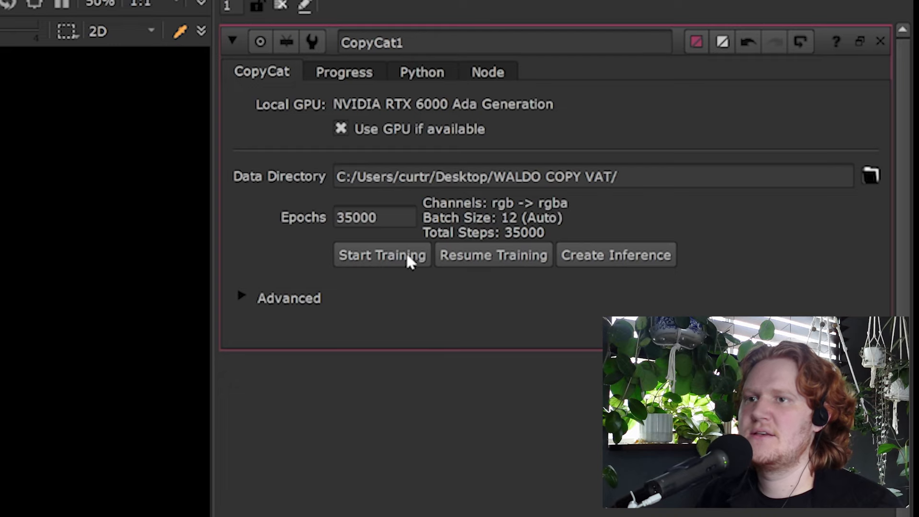
left_click(406, 254)
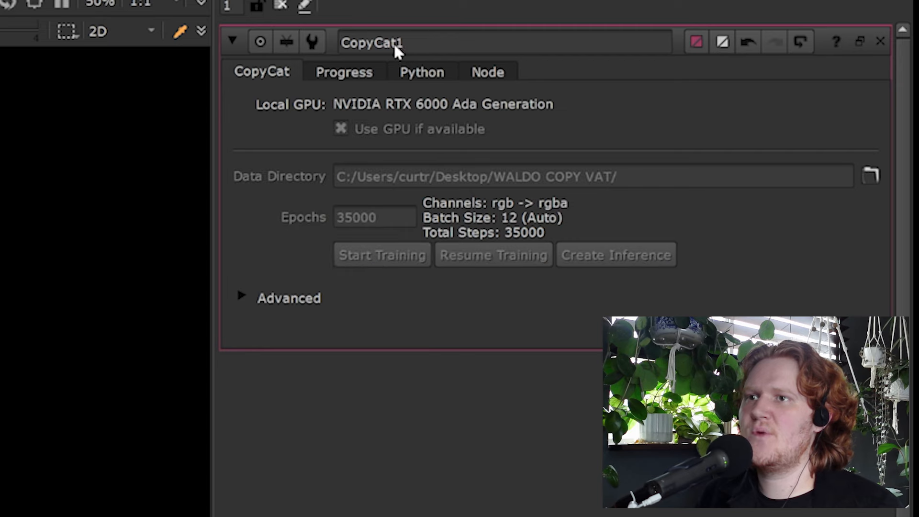
left_click(370, 70)
left_click(645, 67)
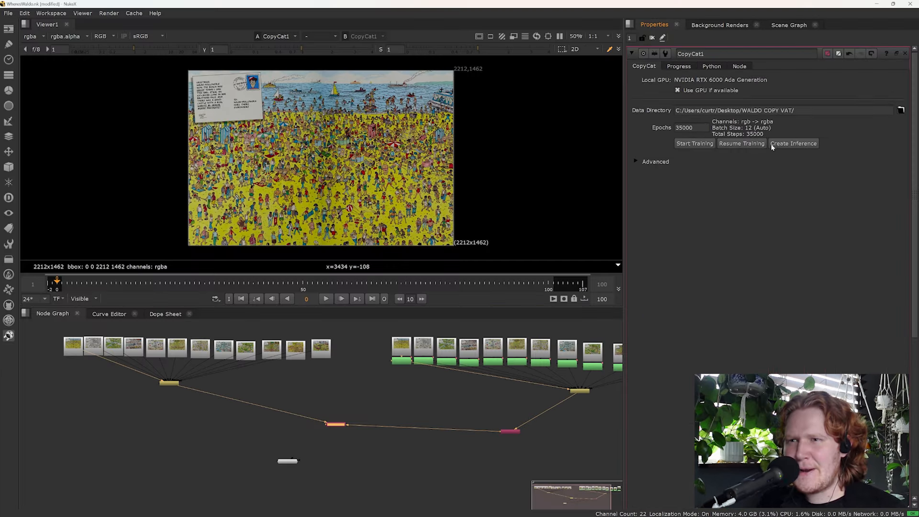
left_click(685, 69)
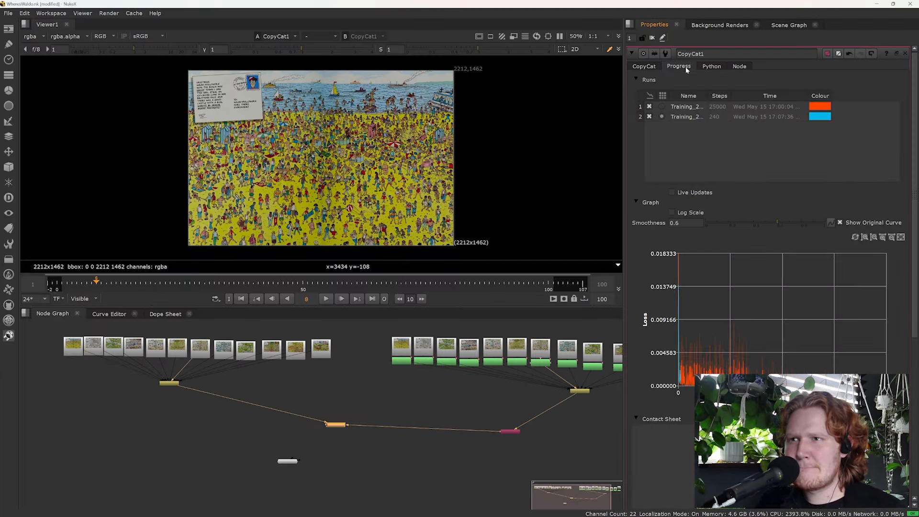
scroll(780, 324, "down", 1)
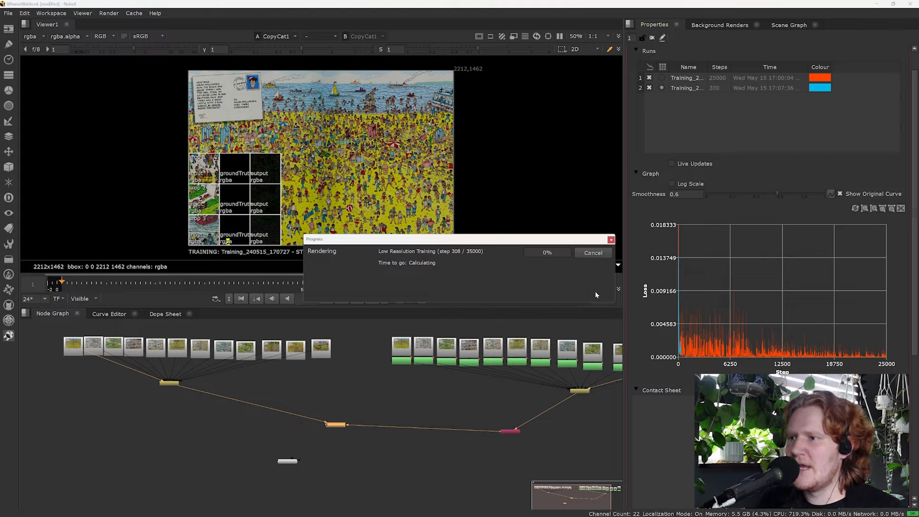
key("space")
key("space")
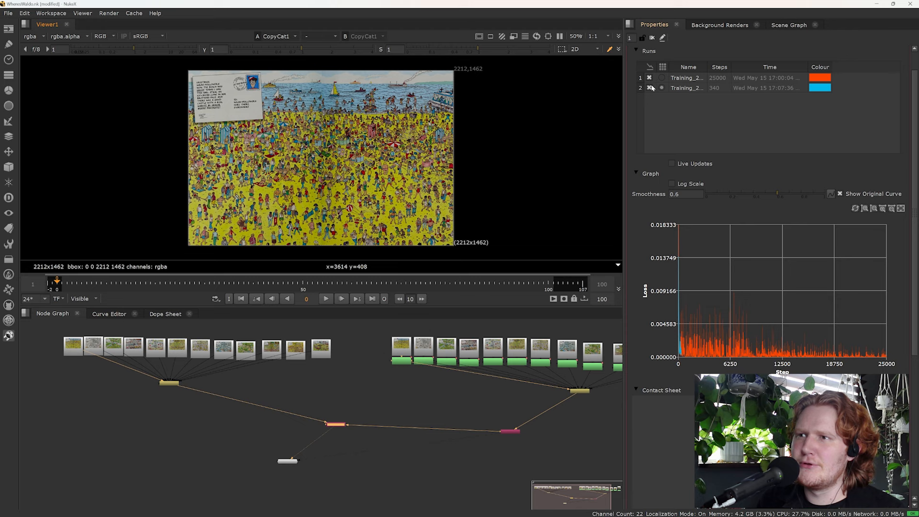
Step: Hide the second training run's curve in CopyCat1's loss graph and try to delete that run from the list
left_click(650, 89)
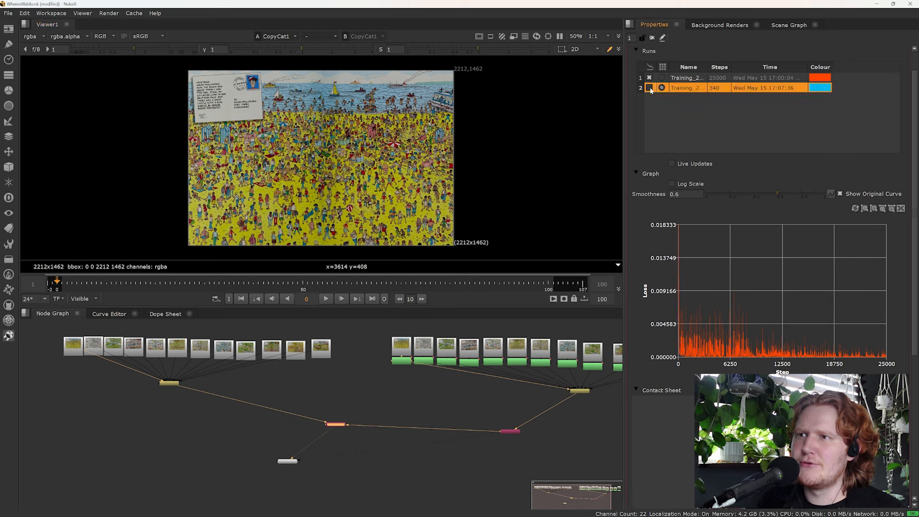
key("Delete")
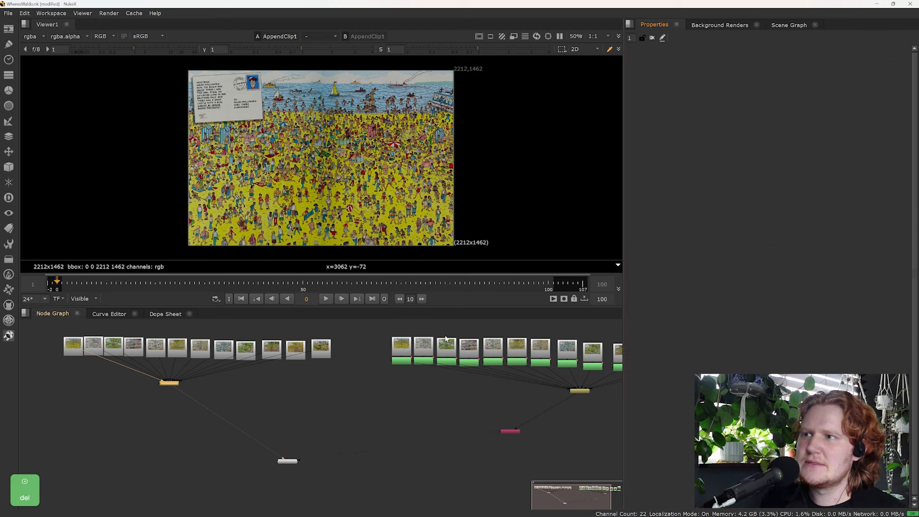
key("ctrl+z")
double_click(334, 424)
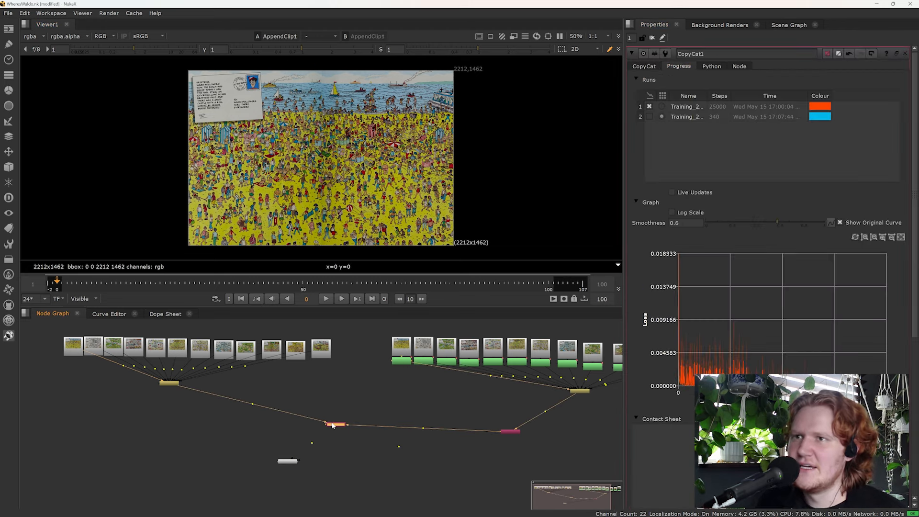
left_click(783, 118)
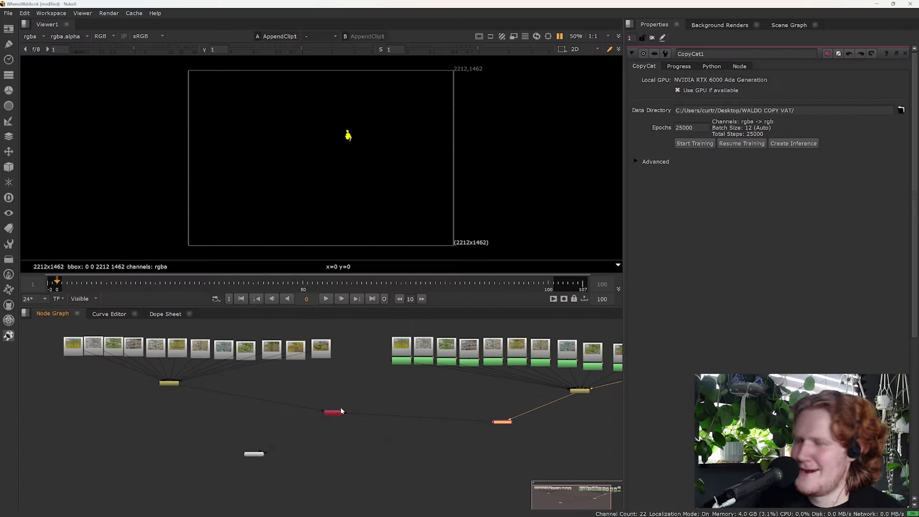
Step: Swap CopyCat1's connections so Input takes the appended original images and GroundTruth takes the rotoscoped row's Shuffle output
left_click(340, 412)
key("1")
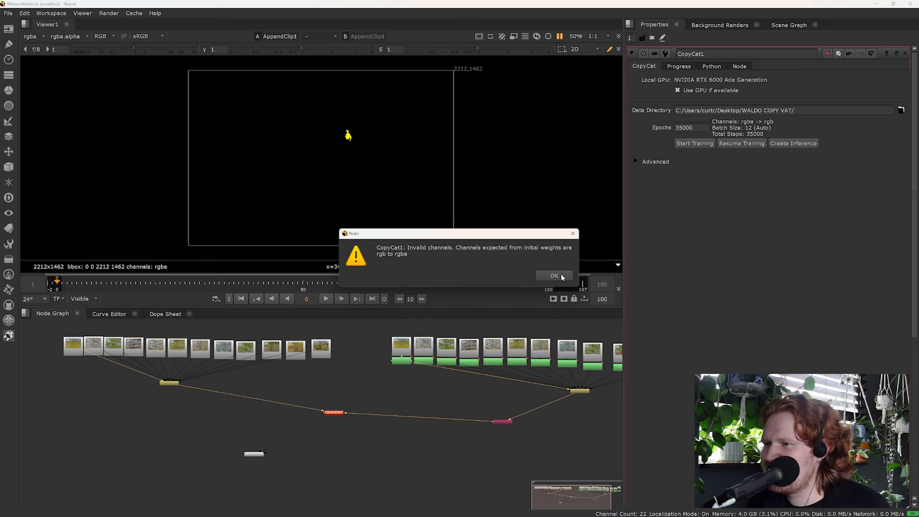
left_click(561, 277)
scroll(470, 410, "up", 5)
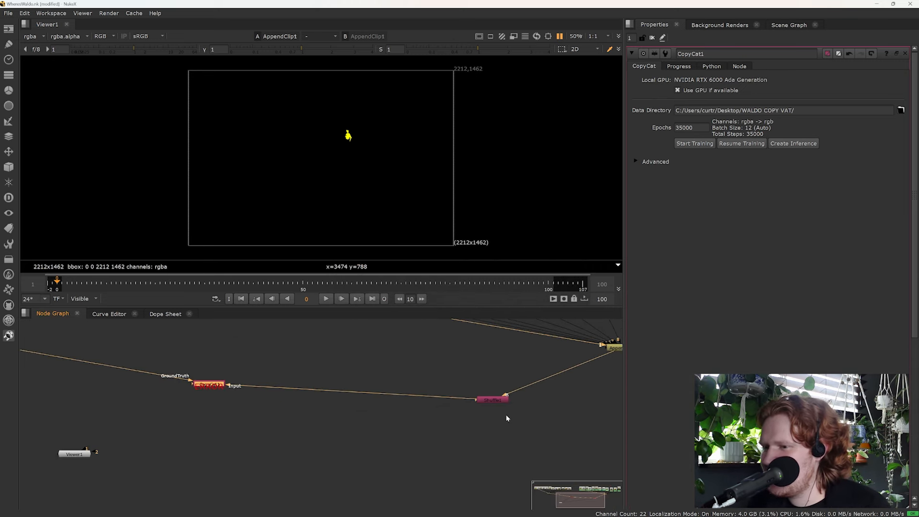
left_click_drag(211, 374, 479, 372)
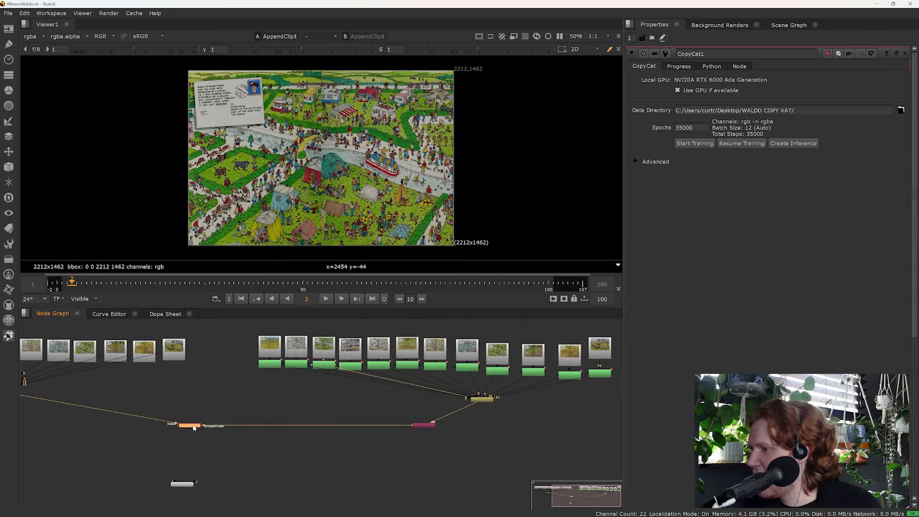
Step: Resume the CopyCat1 training, inspect the loss graph while it renders, and cancel the run
left_click(679, 66)
left_click(644, 66)
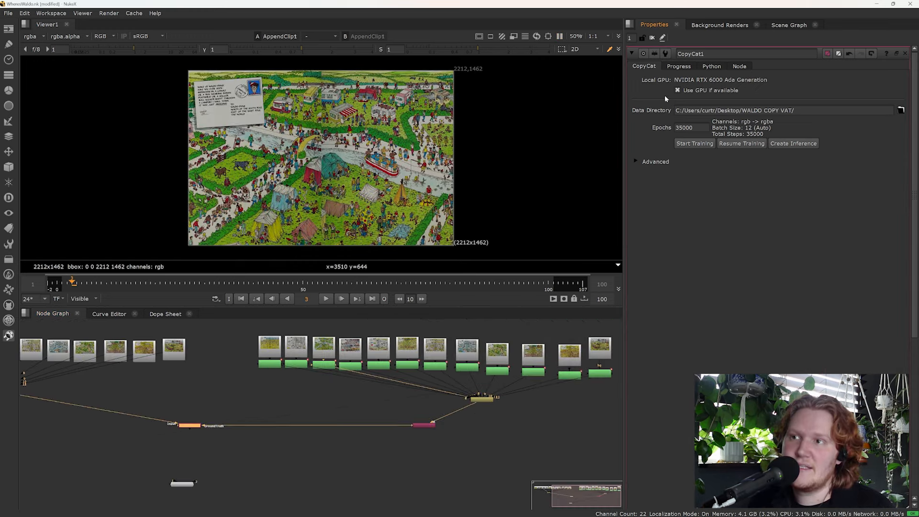
left_click(737, 144)
left_click(680, 67)
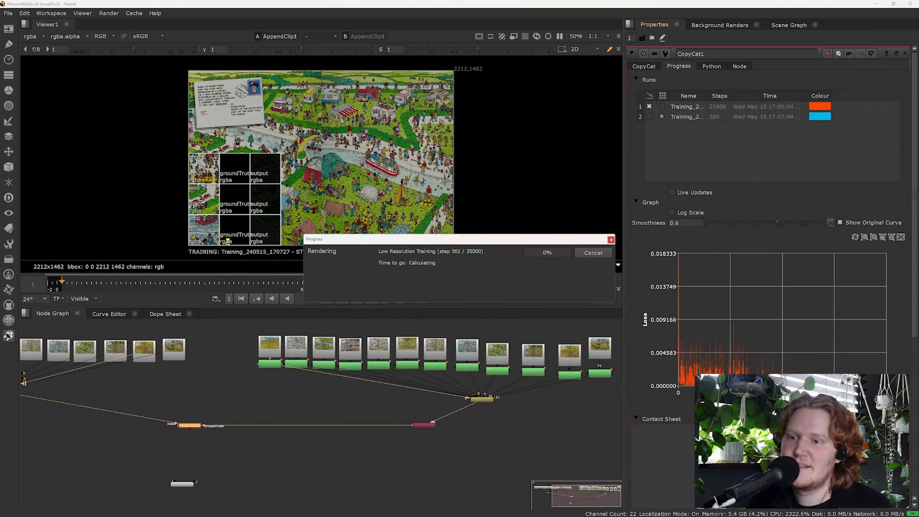
mouse_move(708, 353)
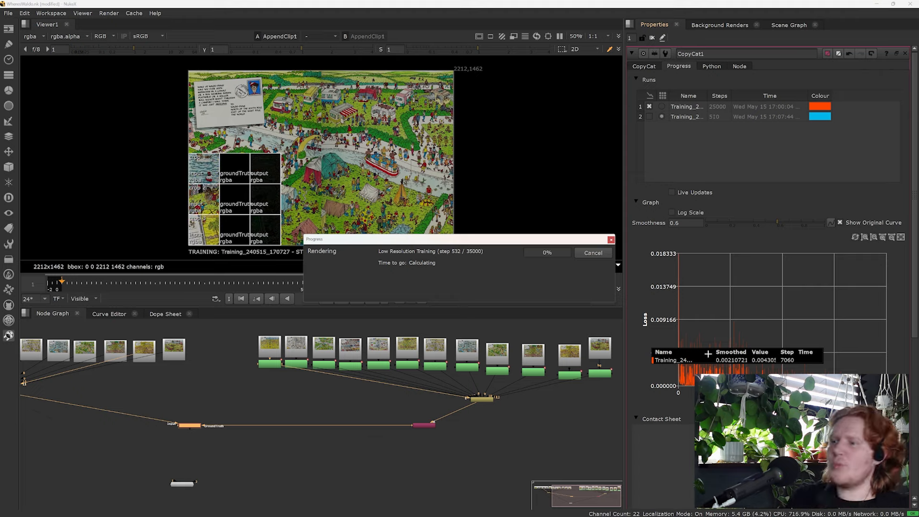
left_click(593, 252)
left_click(610, 239)
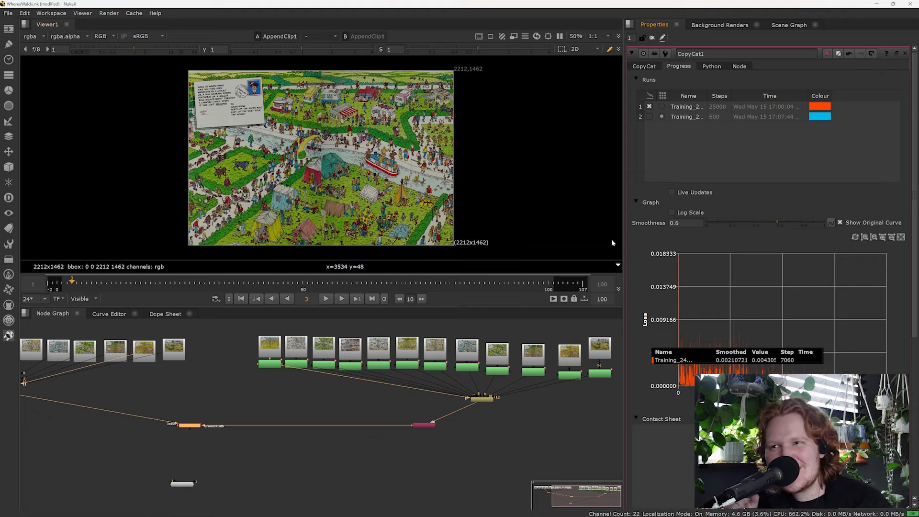
Step: Resume the CopyCat1 training at 35000 epochs with its progress shown, and switch to the Firefox browser while it runs
left_click(688, 107)
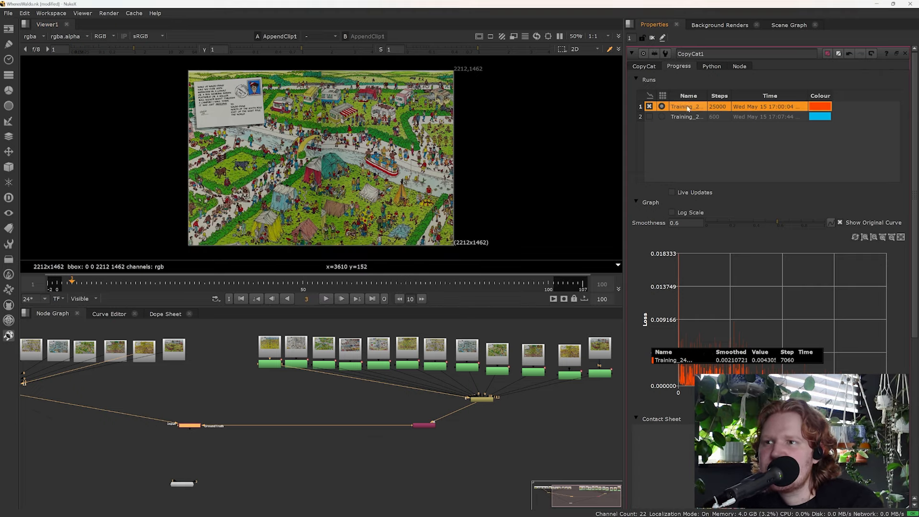
left_click(648, 67)
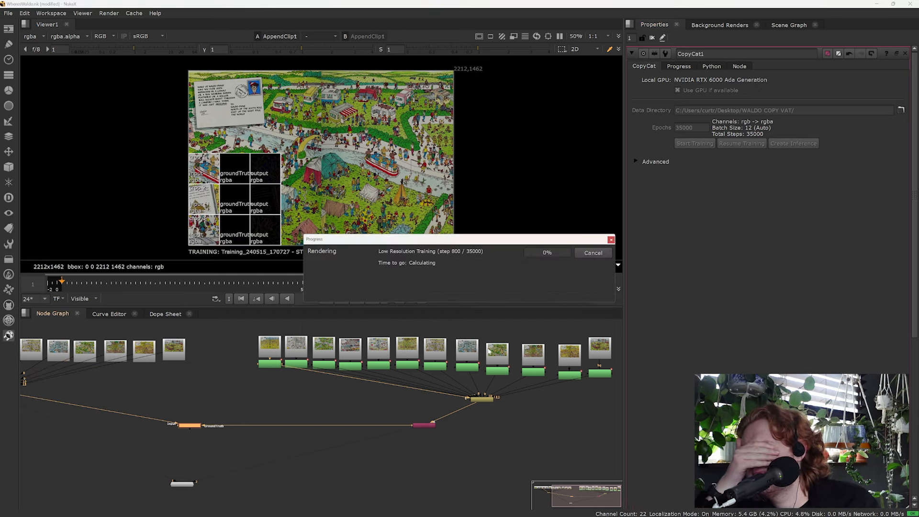
left_click(678, 66)
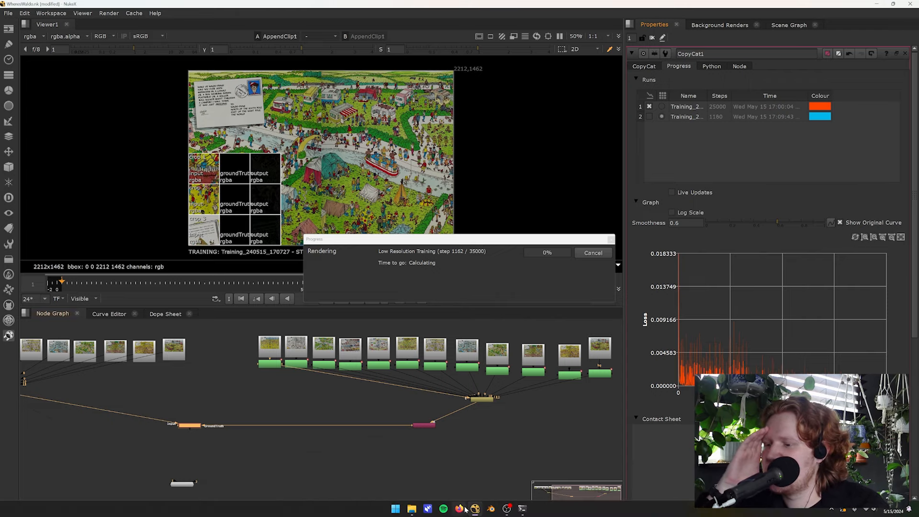
left_click(460, 508)
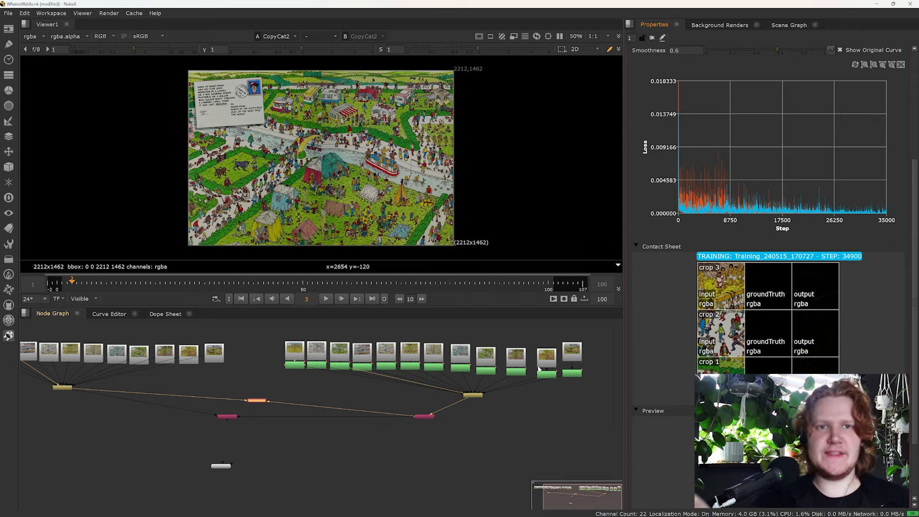
Step: Examine CopyCat2's loss graph, contact sheet crops and list of training runs
scroll(704, 214, "up", 3)
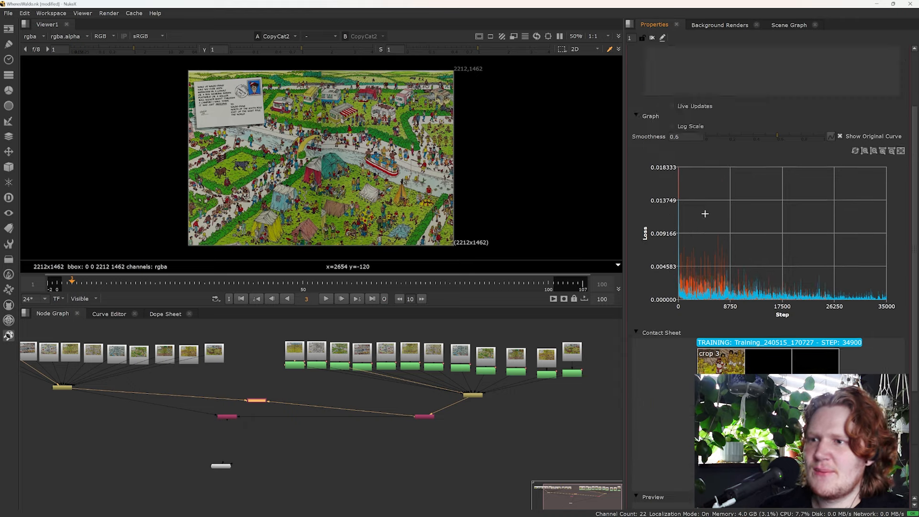
scroll(706, 225, "down", 4)
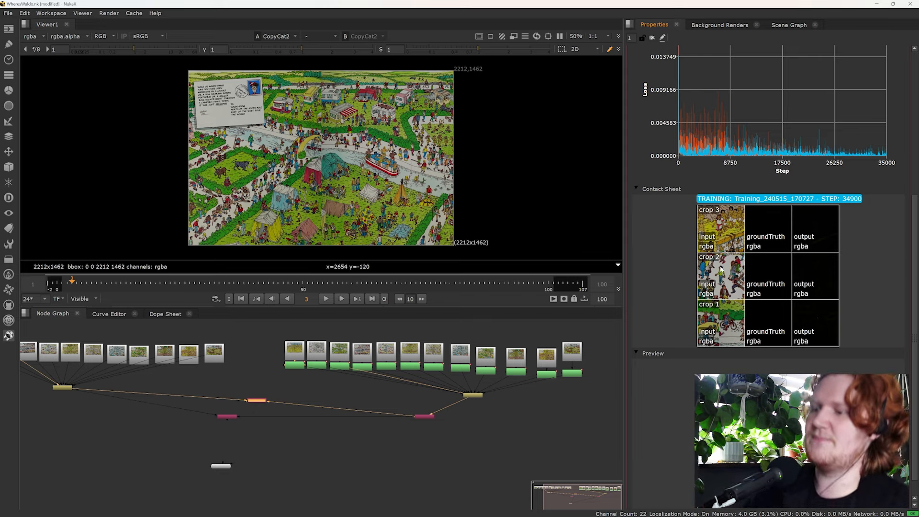
mouse_move(698, 162)
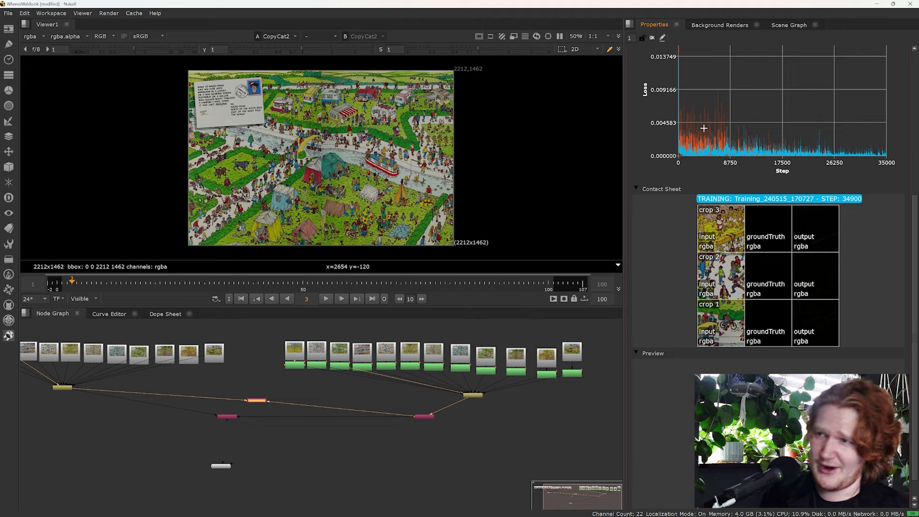
scroll(704, 236, "up", 5)
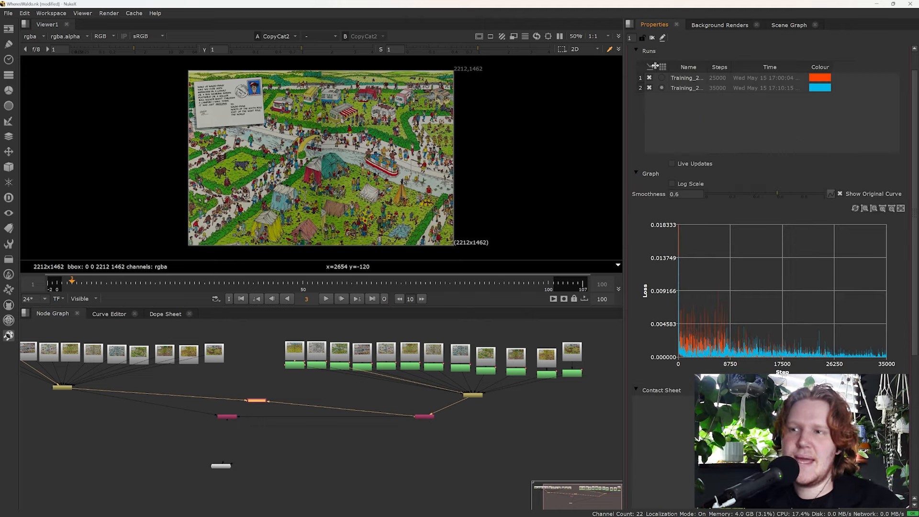
scroll(725, 110, "up", 1)
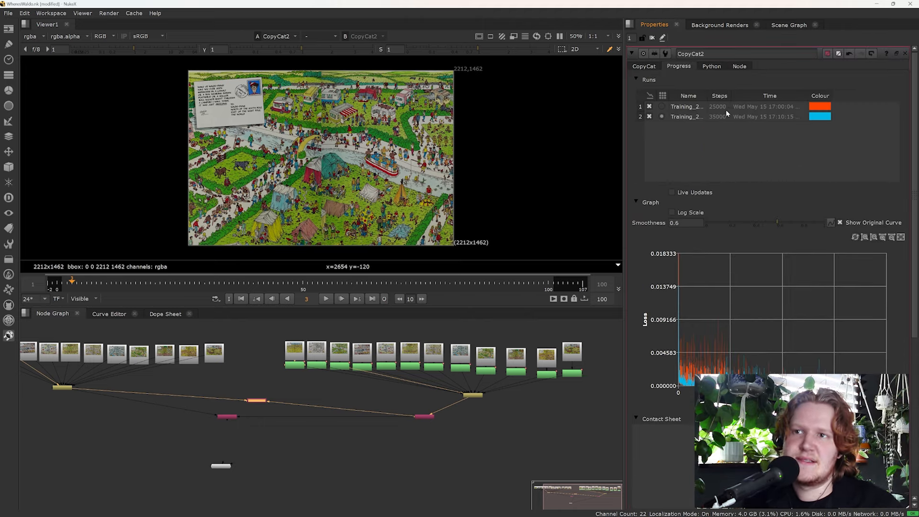
Step: Create an Inference node from CopyCat2's trained model and place it in the empty area beyond the Waldo (12) rotoscoped image
left_click(651, 67)
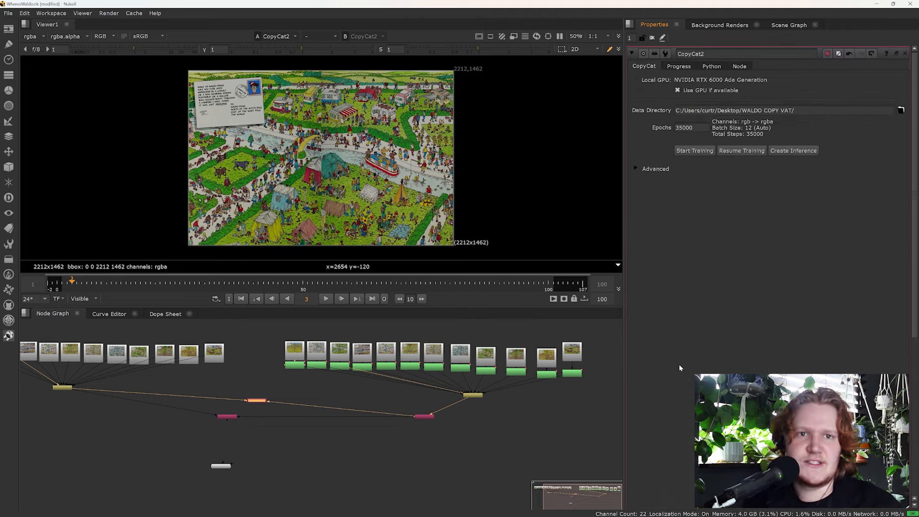
left_click(801, 150)
left_click_drag(248, 400, 311, 410)
key("ctrl+z")
key("ctrl+z")
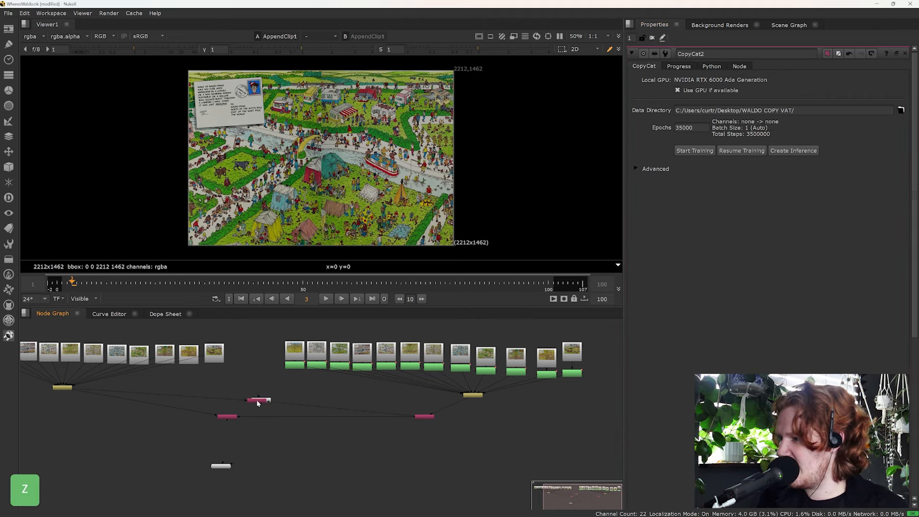
left_click_drag(255, 402, 430, 403)
scroll(433, 397, "up", 5)
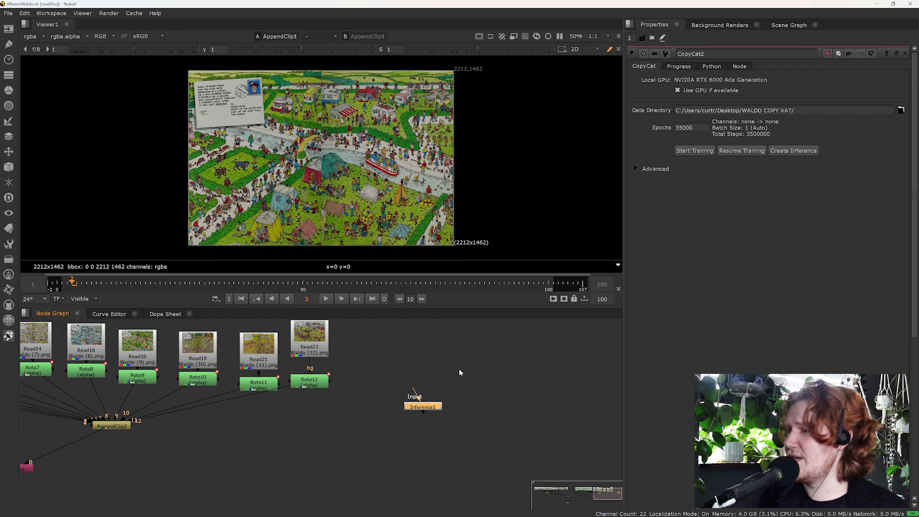
left_click(459, 372)
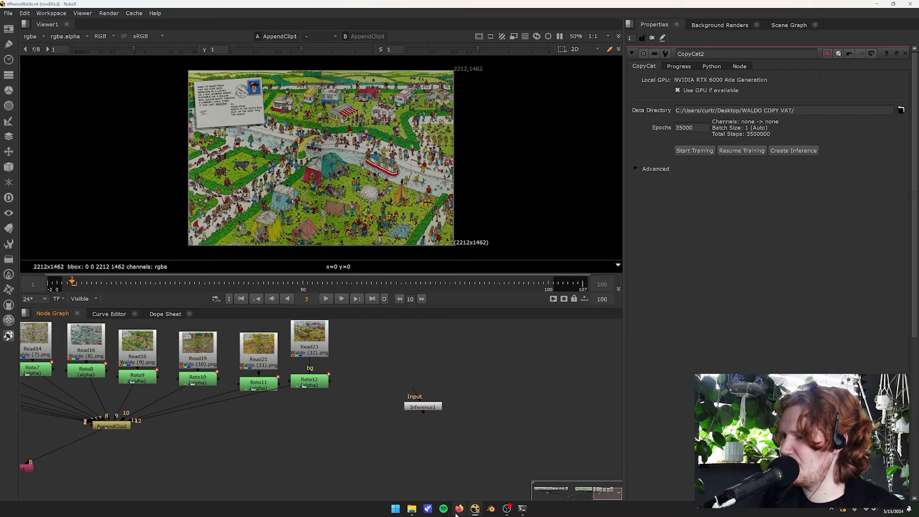
Step: Bring Waldo (13).png from the Waldo Screenshots folder into the node graph, feed it into Inference1, and view the inference result
left_click(425, 508)
left_click(710, 204)
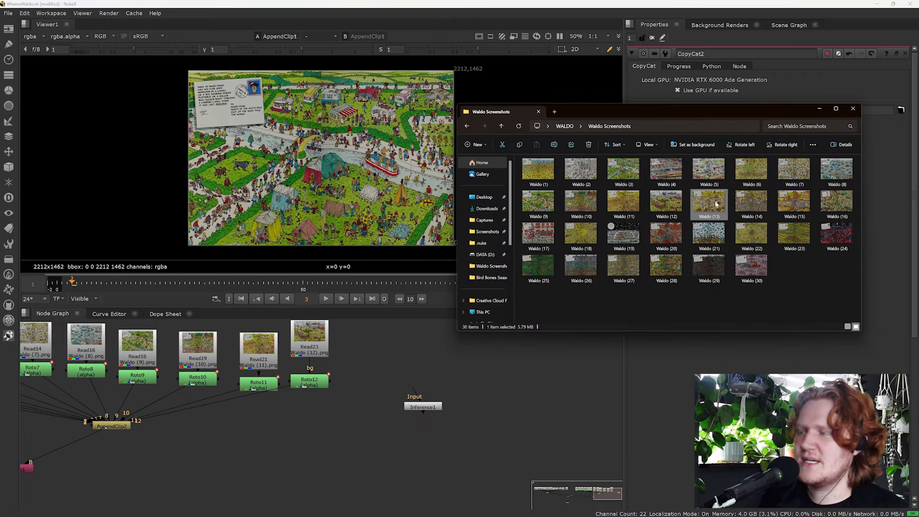
left_click_drag(715, 203, 424, 350)
key("1")
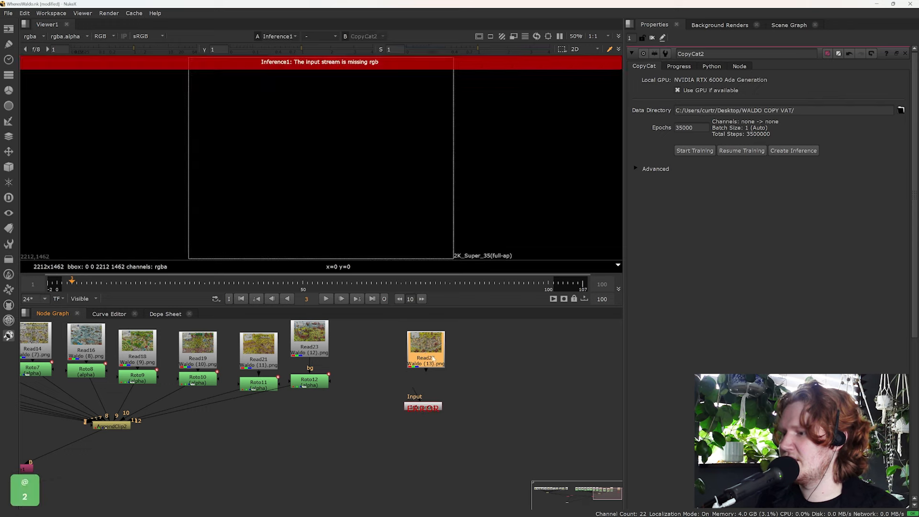
left_click(428, 372)
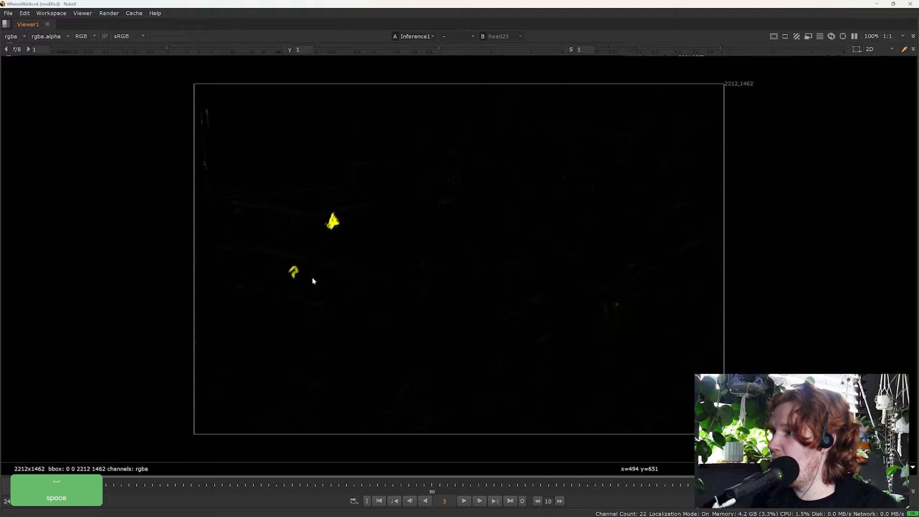
Step: Examine Inference1's result for Waldo (13) up close and switch the viewer to the source image
scroll(312, 268, "up", 8)
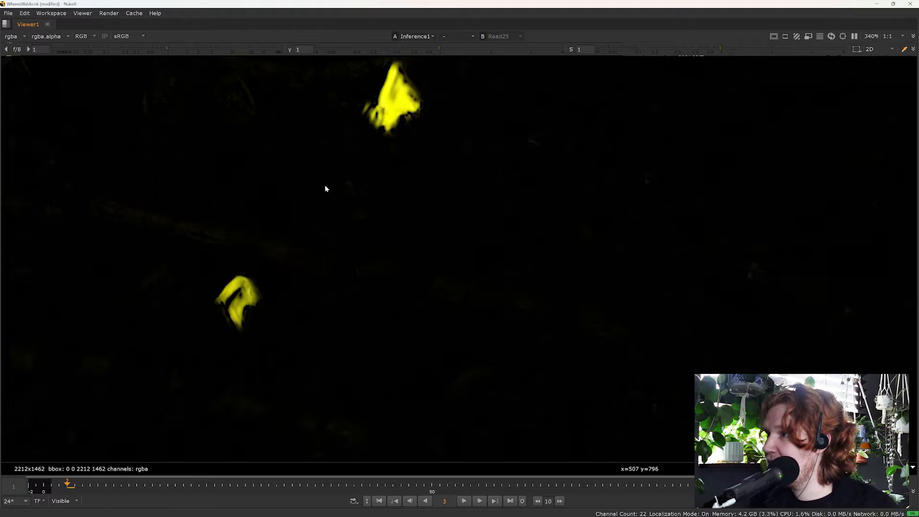
middle_click_drag(335, 172, 348, 224)
scroll(349, 227, "down", 1)
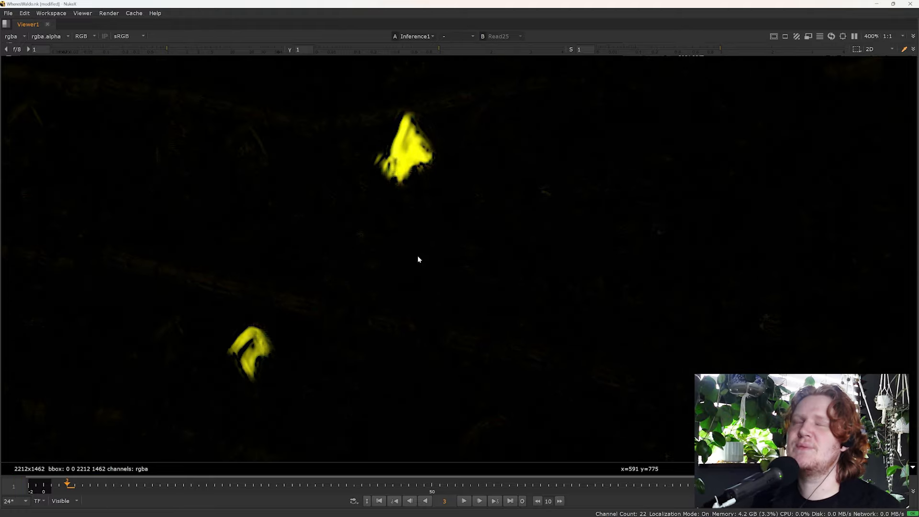
key("1")
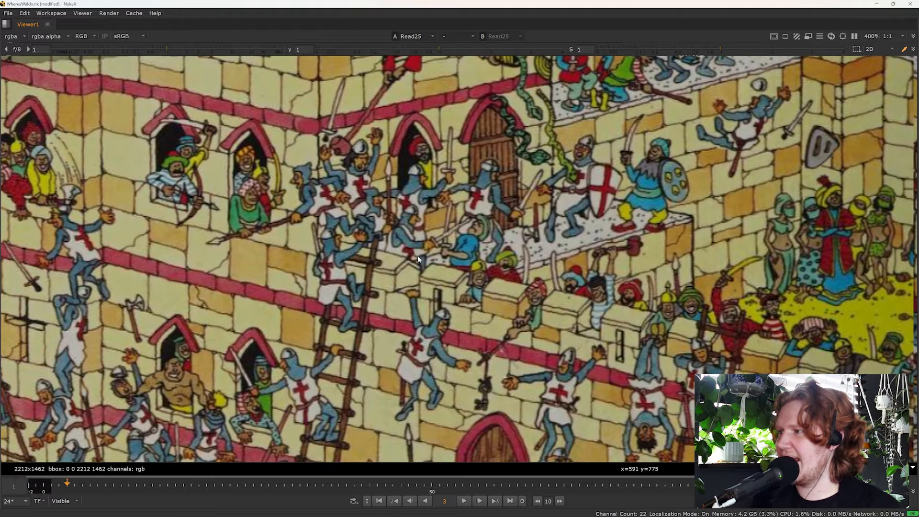
Step: Search the whole Waldo (13) castle illustration for Waldo
scroll(417, 255, "down", 7)
middle_click_drag(730, 338, 557, 276)
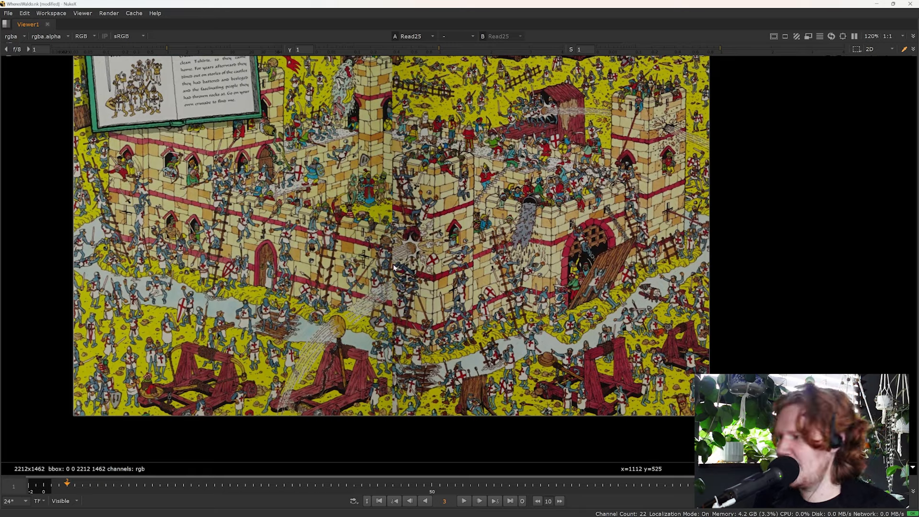
middle_click_drag(332, 165, 284, 239)
middle_click_drag(507, 257, 498, 225)
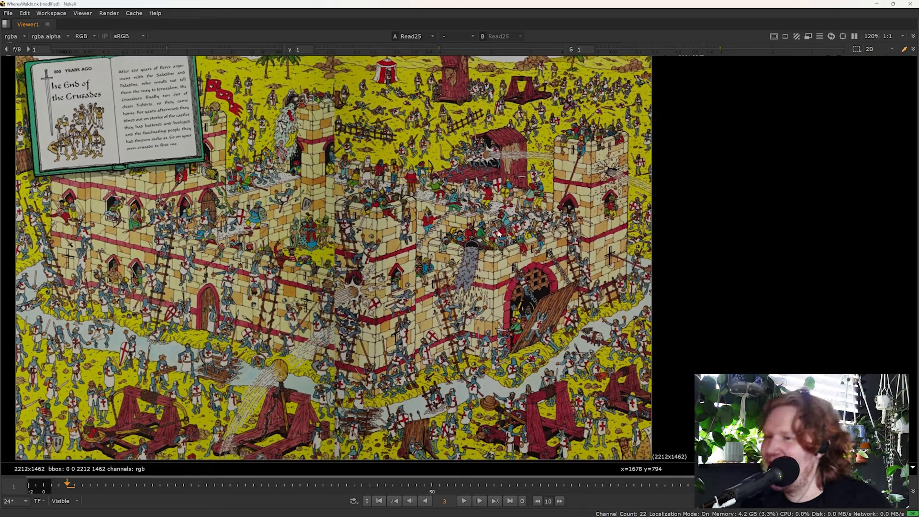
scroll(492, 249, "down", 1)
scroll(495, 256, "up", 1)
middle_click_drag(480, 262, 502, 252)
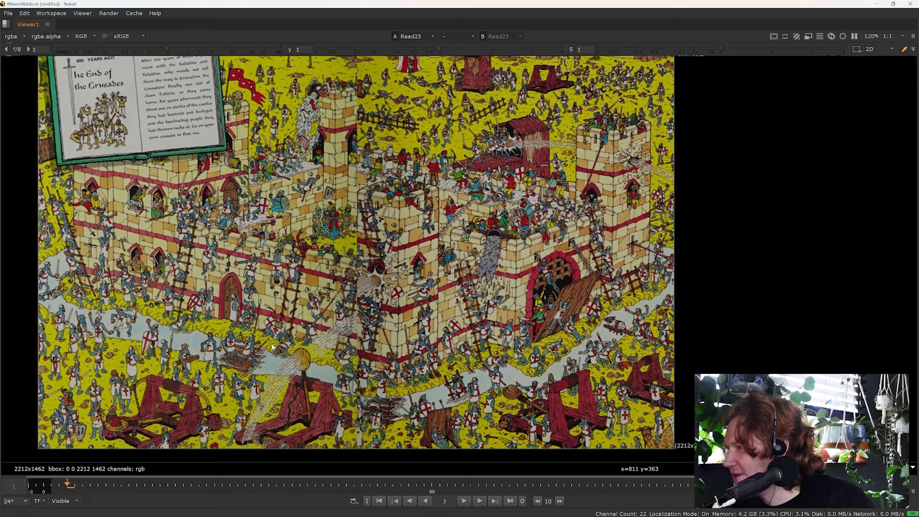
middle_click_drag(225, 231, 226, 278)
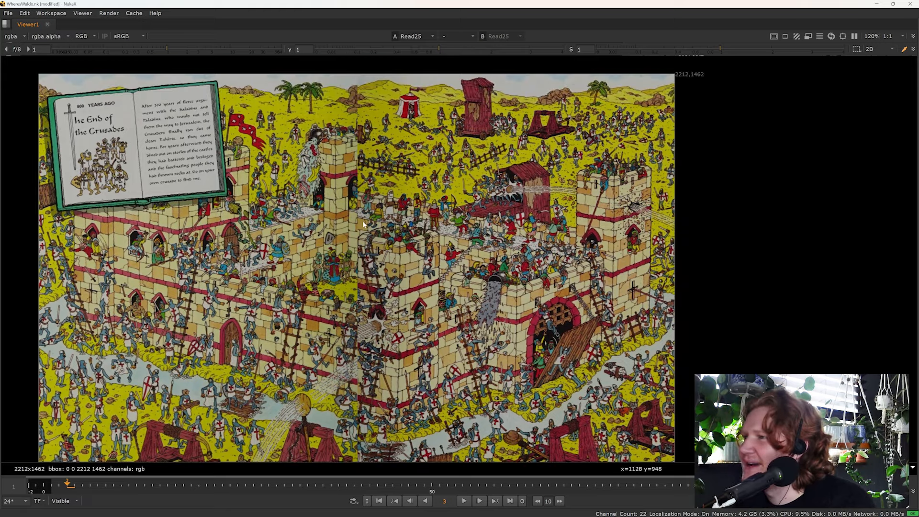
scroll(615, 189, "up", 3)
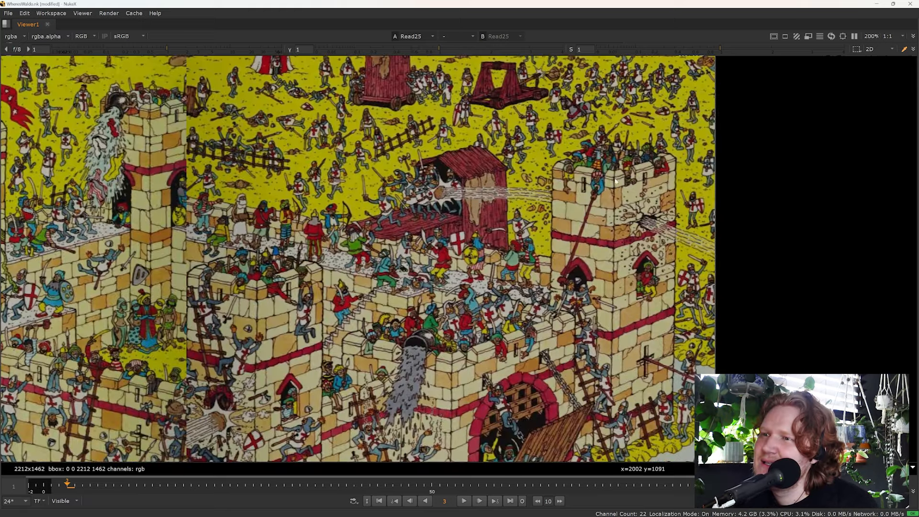
scroll(604, 176, "down", 3)
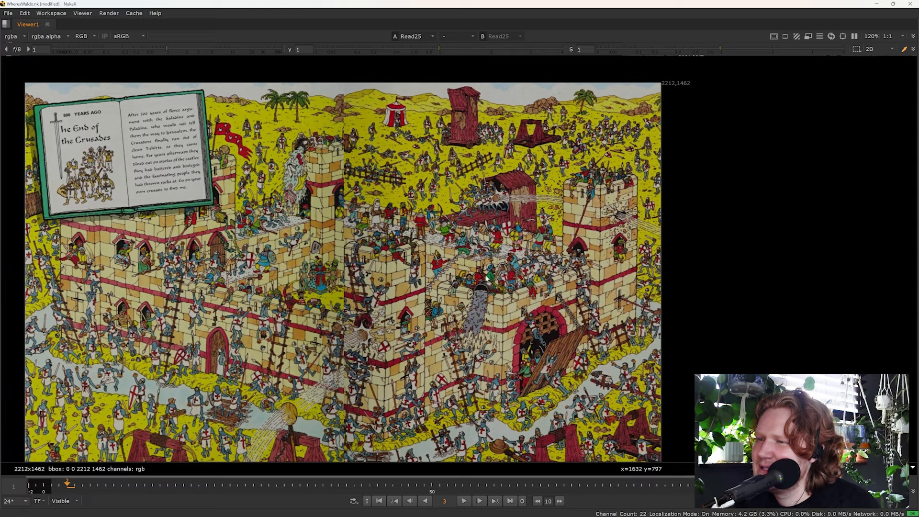
scroll(486, 278, "up", 5)
scroll(323, 283, "down", 4)
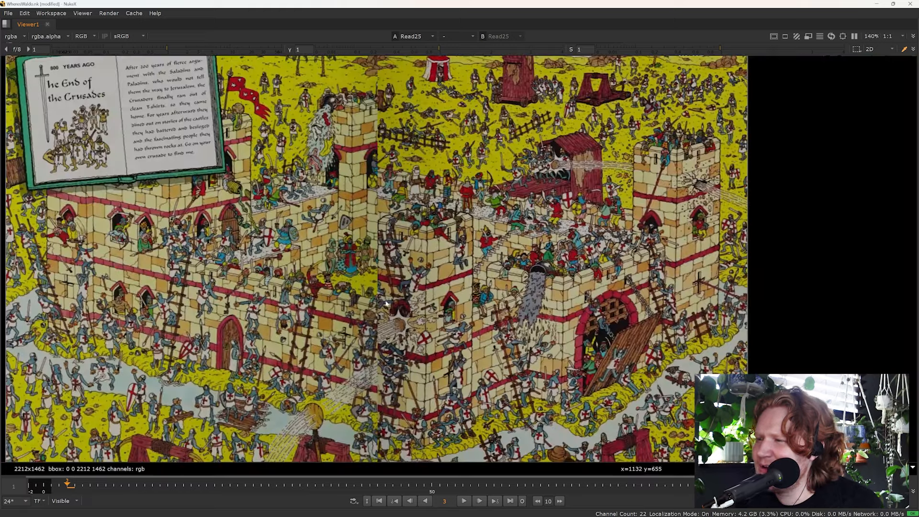
middle_click_drag(386, 304, 389, 264)
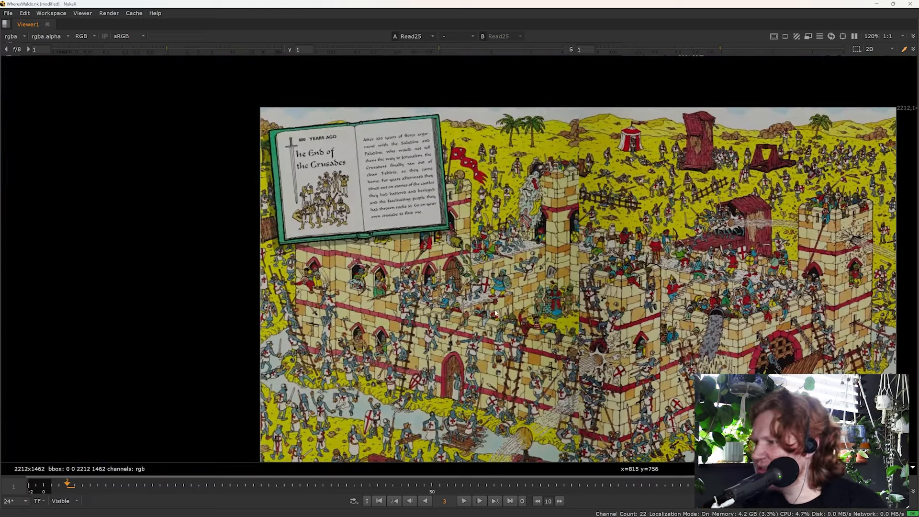
middle_click_drag(489, 319, 401, 302)
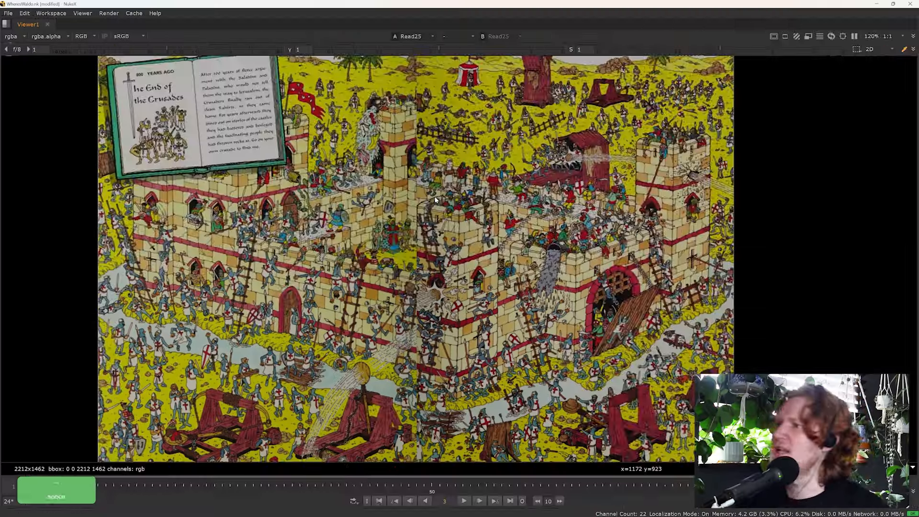
Step: Return to the node graph and delete the Waldo (13) Read node
key("space")
key("Delete")
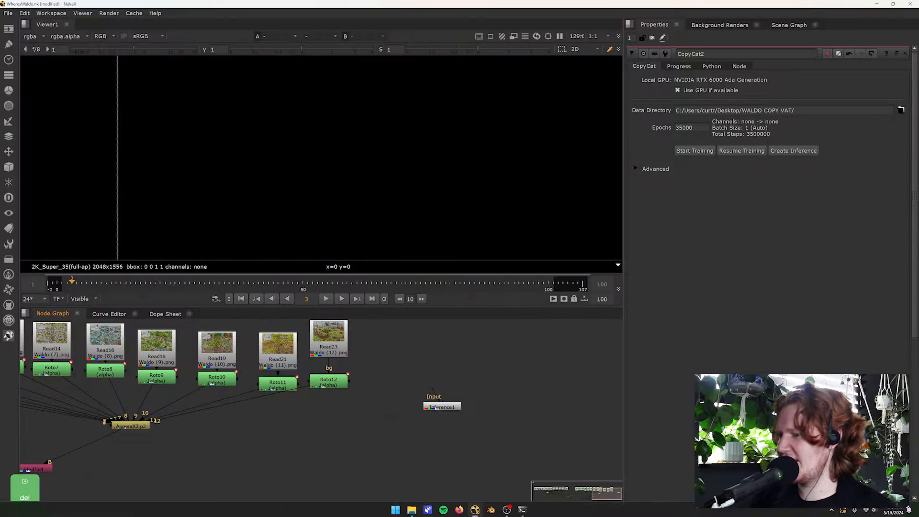
Step: Look through the Waldo Screenshots images in the photo viewer, starting from Waldo (20) and ending at Waldo (27), and close the viewer
left_click(412, 509)
left_click(751, 204)
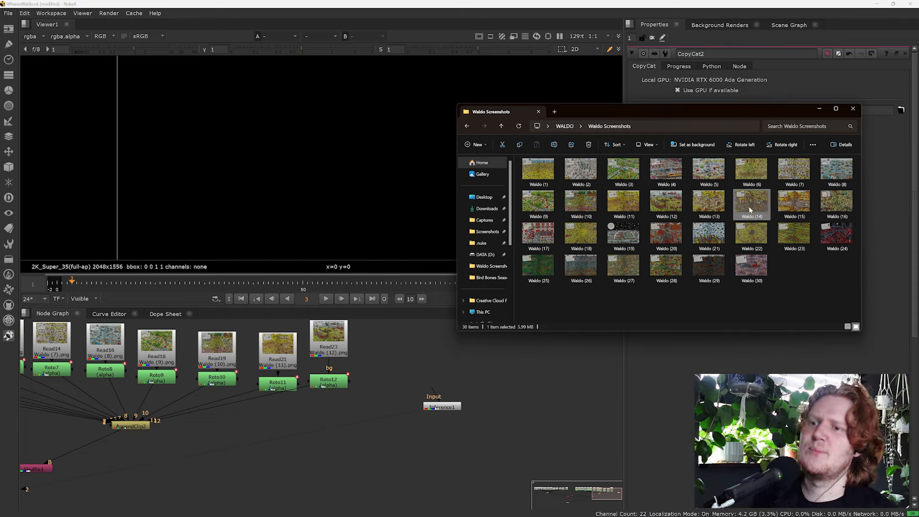
double_click(666, 233)
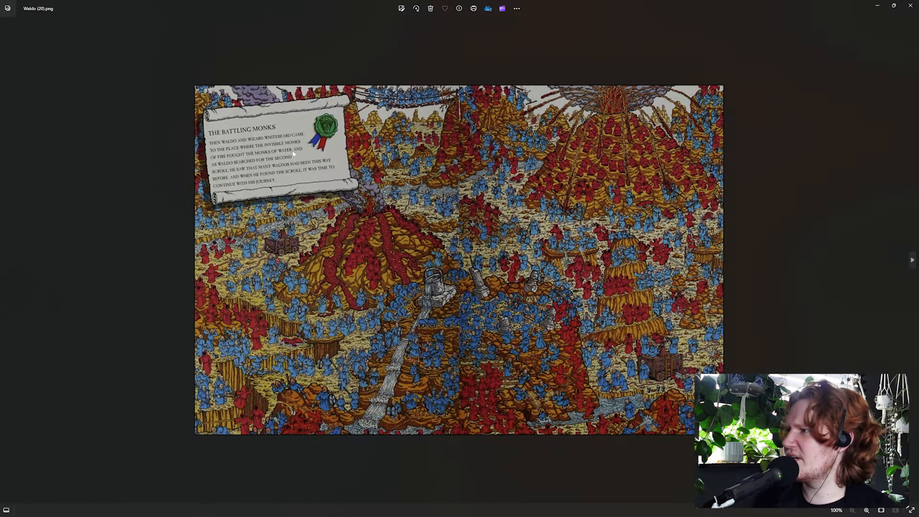
key("Right")
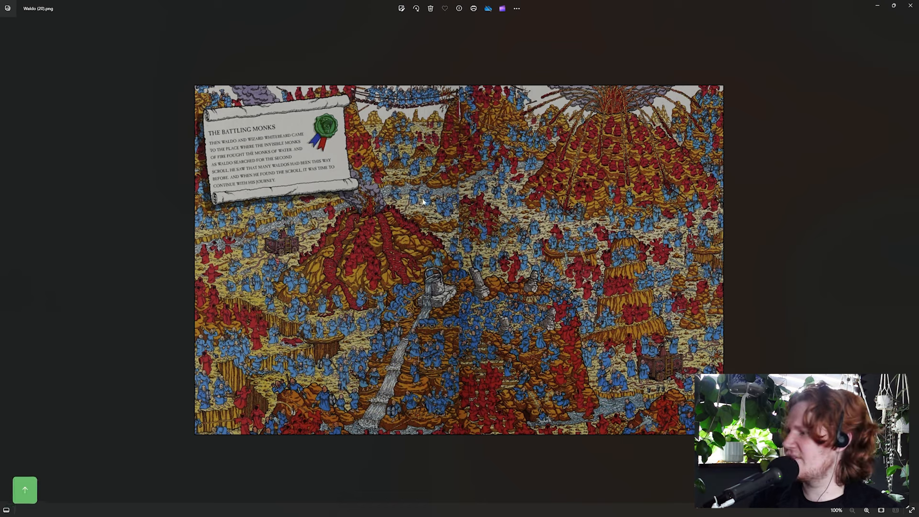
key("Right")
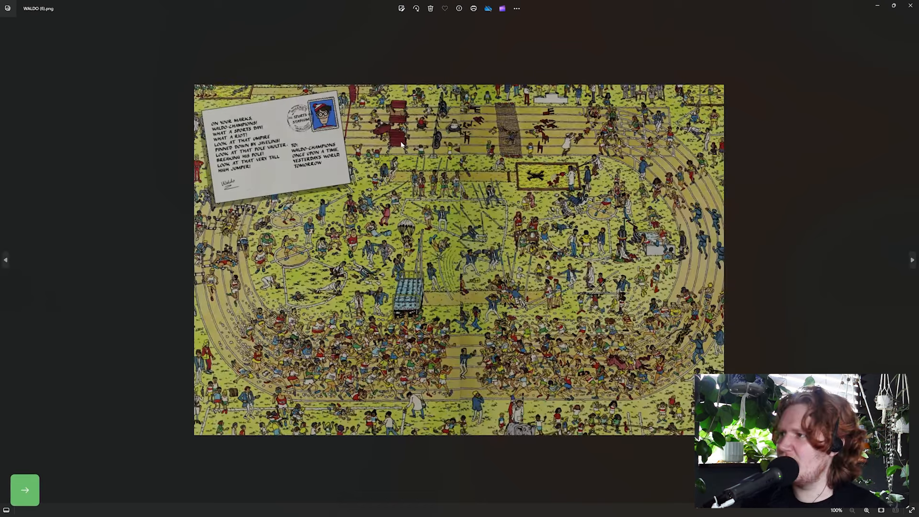
key("Right")
key("Right")
key("Right")
key("Left")
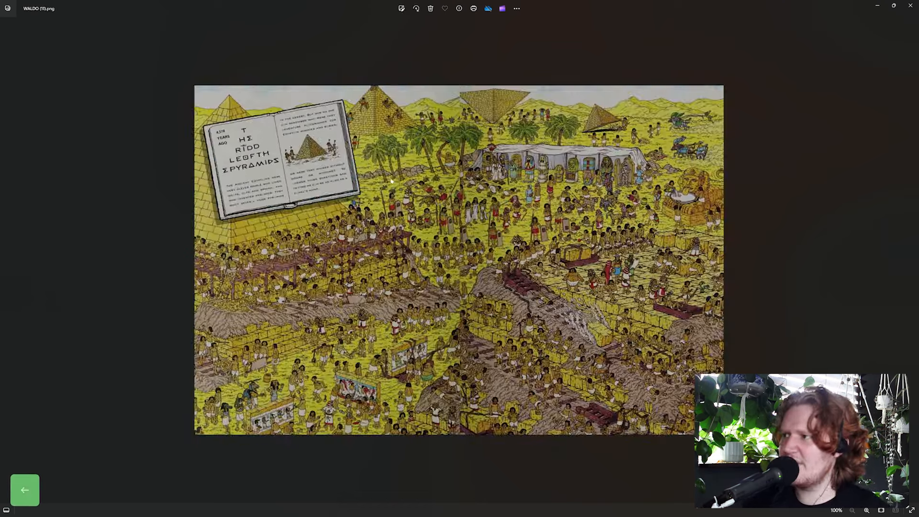
key("Left")
key("Right")
key("Right")
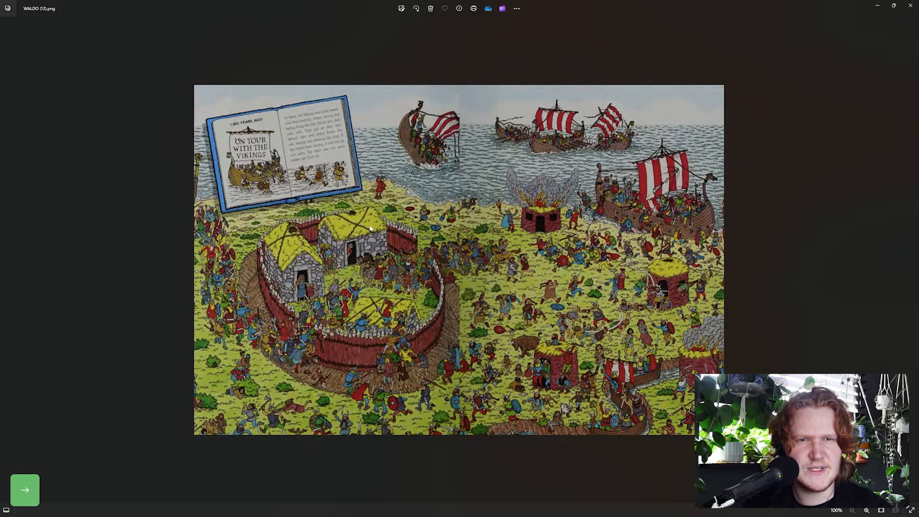
key("Right")
key("Right")
key("Right")
key("Right")
key("Right")
key("Right")
key("Right")
key("Right")
key("Right")
key("Right")
key("Right")
key("Right")
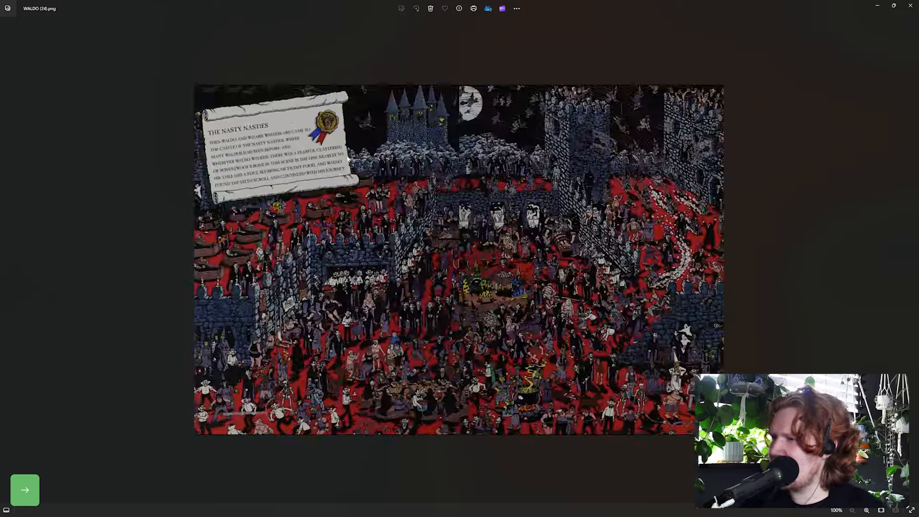
key("Right")
key("Right")
key("Right")
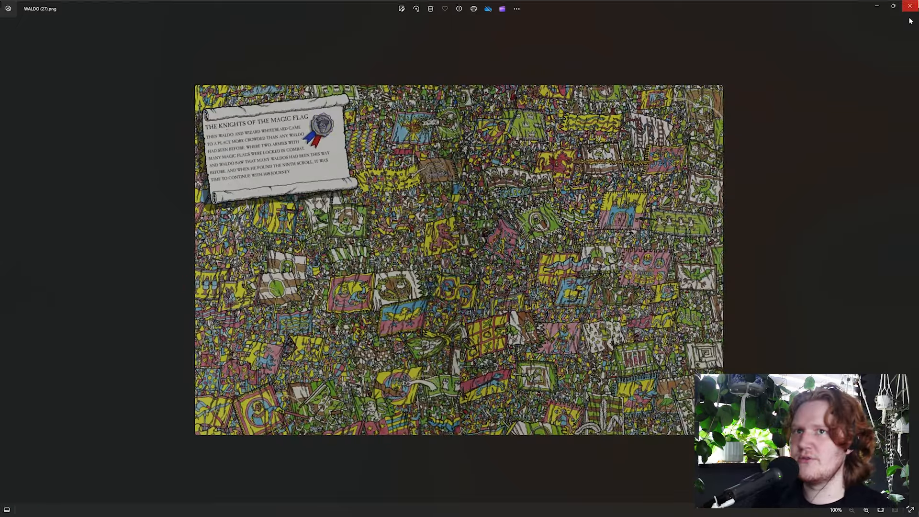
left_click(910, 20)
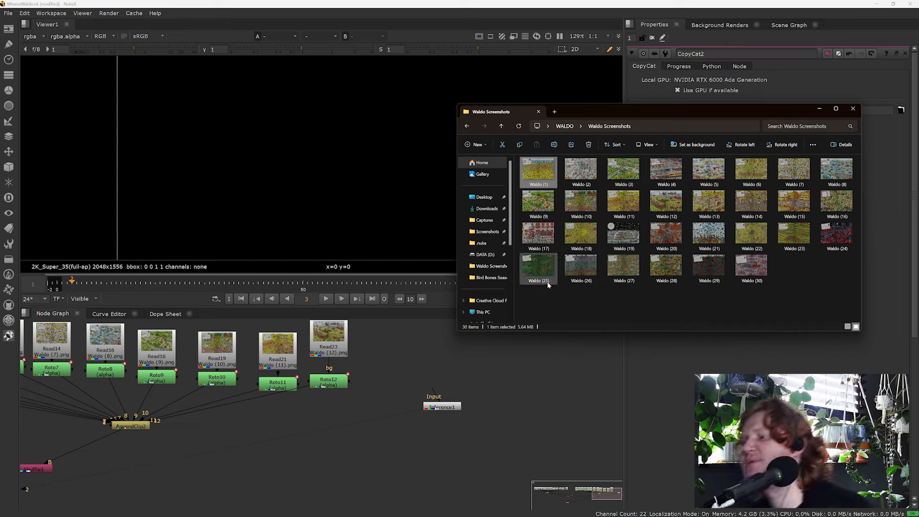
Step: Bring Waldo (14).png into the node graph as Inference1's input, and view the image and its inference result in an enlarged viewer
left_click(710, 206)
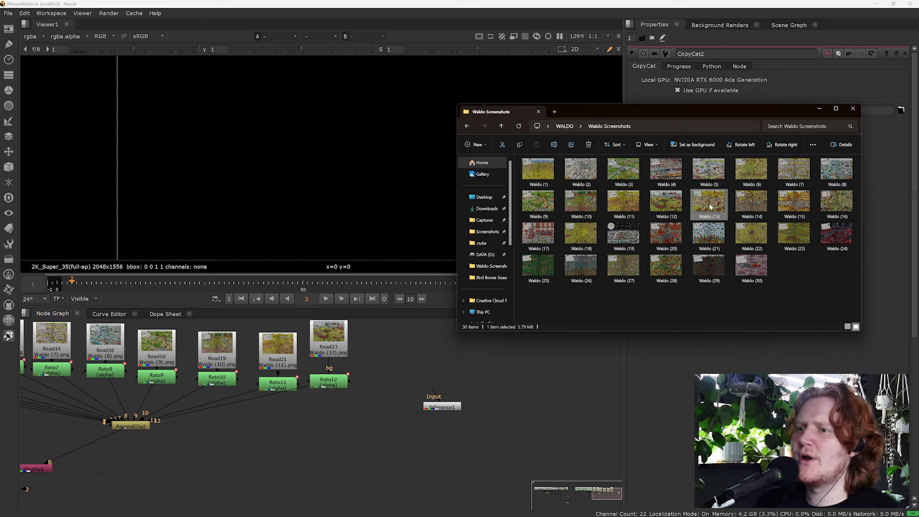
left_click_drag(709, 205, 423, 363)
key("1")
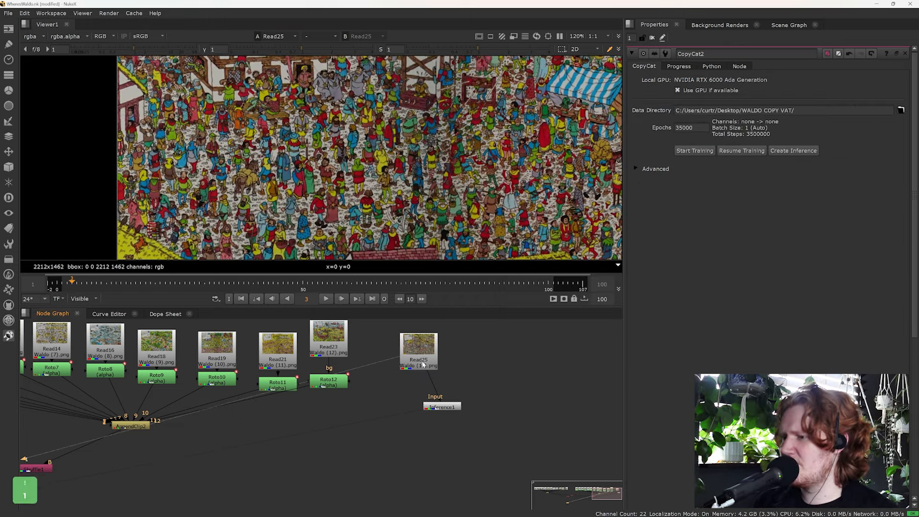
key("space")
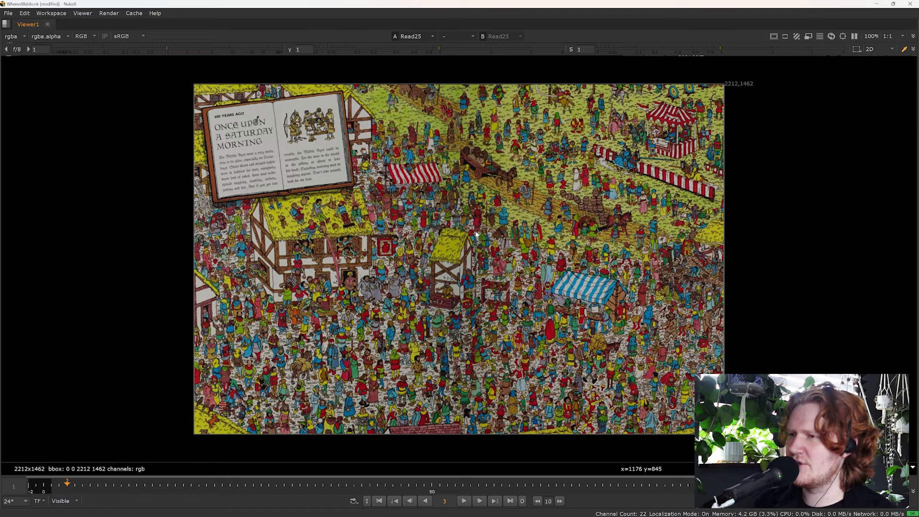
key("2")
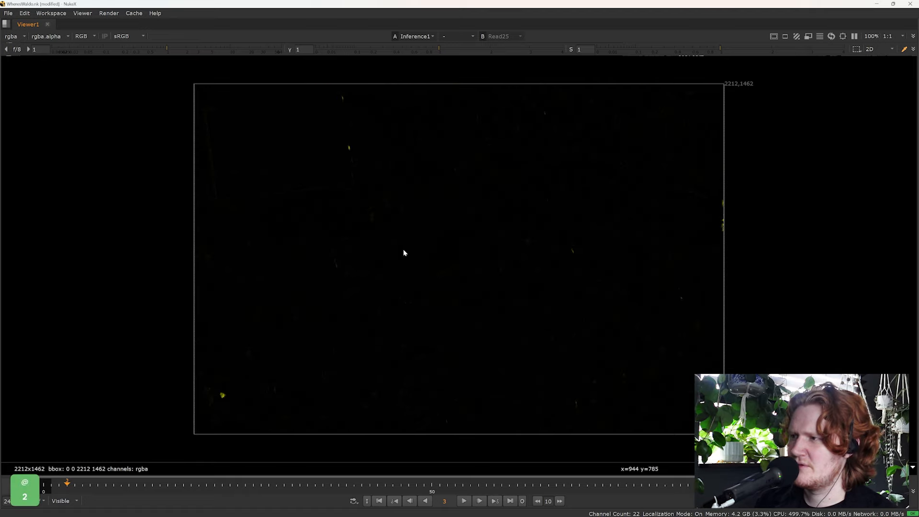
Step: Compare Inference1's result with the Waldo (14) source around the image's lower-left corner and return to the node graph
scroll(189, 442, "up", 2)
key("1")
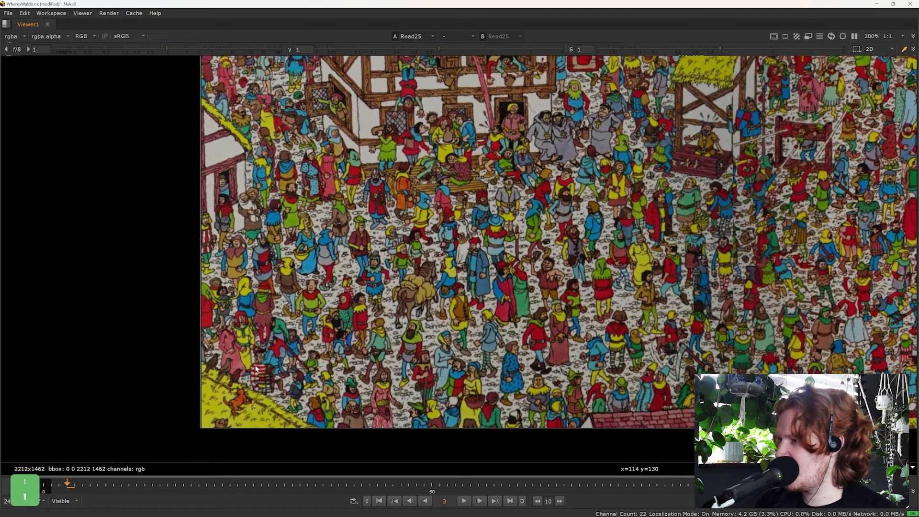
middle_click_drag(272, 371, 311, 341)
key("2")
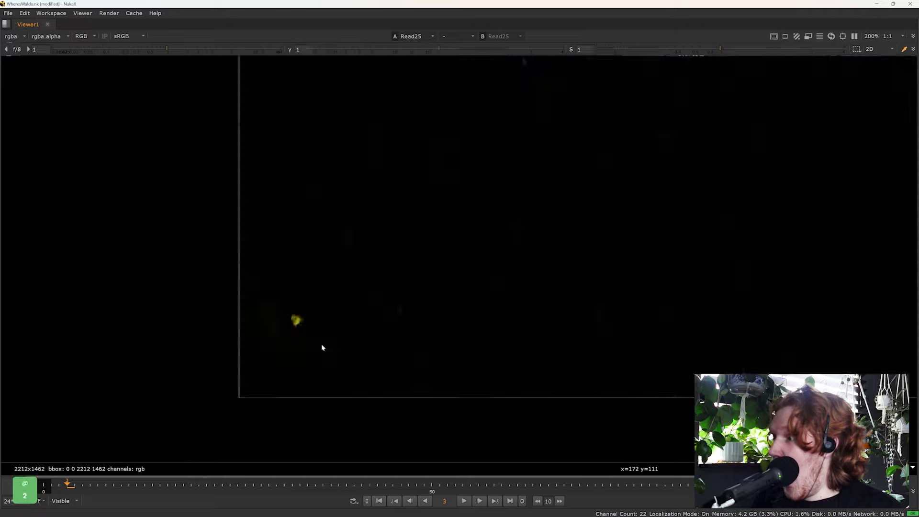
key("1")
key("2")
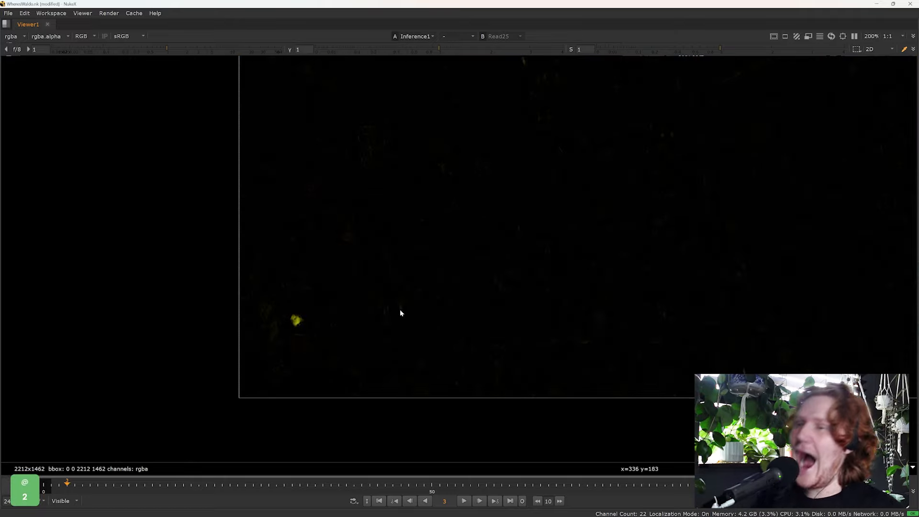
key("1")
scroll(386, 335, "down", 2)
key("2")
key("1")
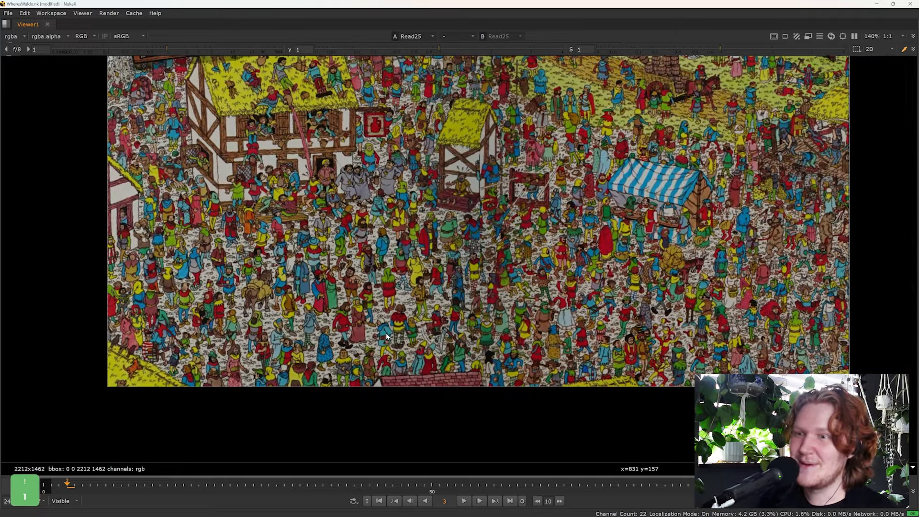
scroll(409, 278, "down", 4)
key("space")
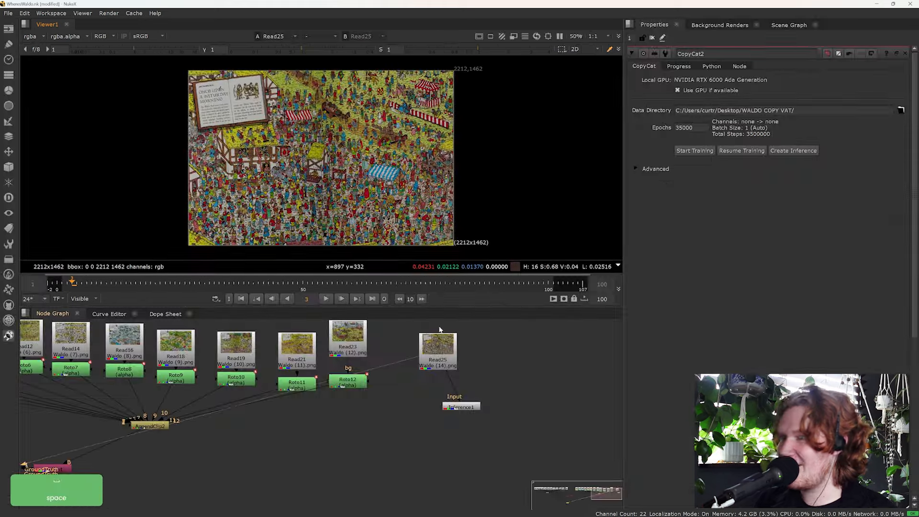
Step: Recheck the lower-left corner of Waldo (14) by alternating between source and inference result, and fit the whole source image in the viewer
scroll(381, 363, "down", 3)
key("2")
scroll(287, 224, "up", 4)
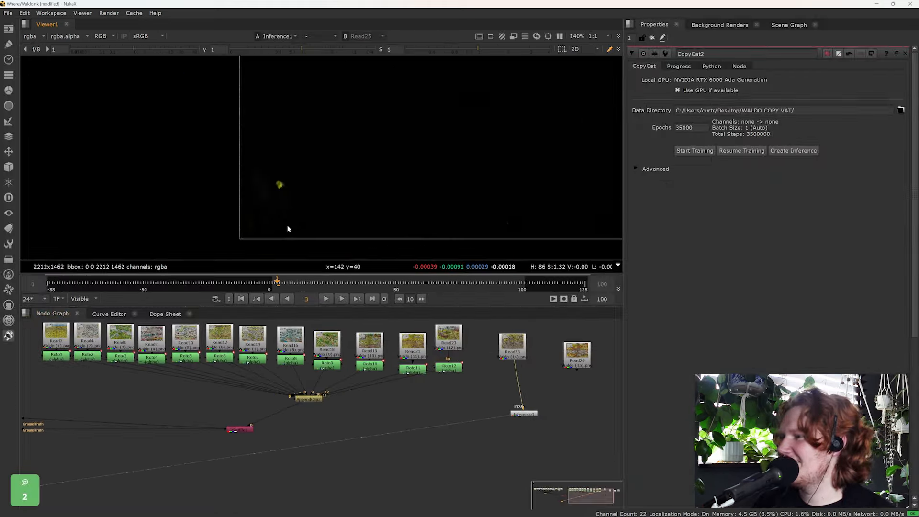
key("1")
key("2")
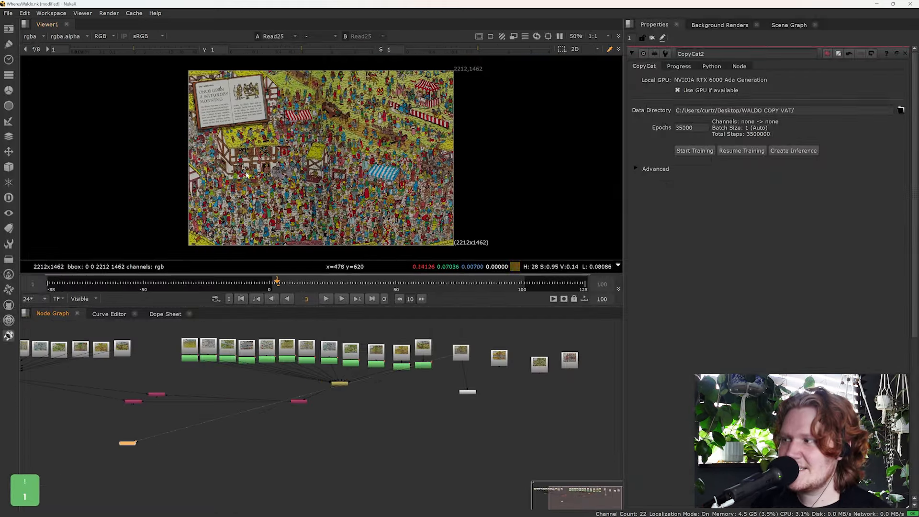
scroll(245, 216, "up", 4)
middle_click_drag(243, 216, 330, 144)
scroll(330, 145, "up", 1)
key("1")
key("2")
key("1")
key("2")
middle_click_drag(217, 209, 351, 163)
key("1")
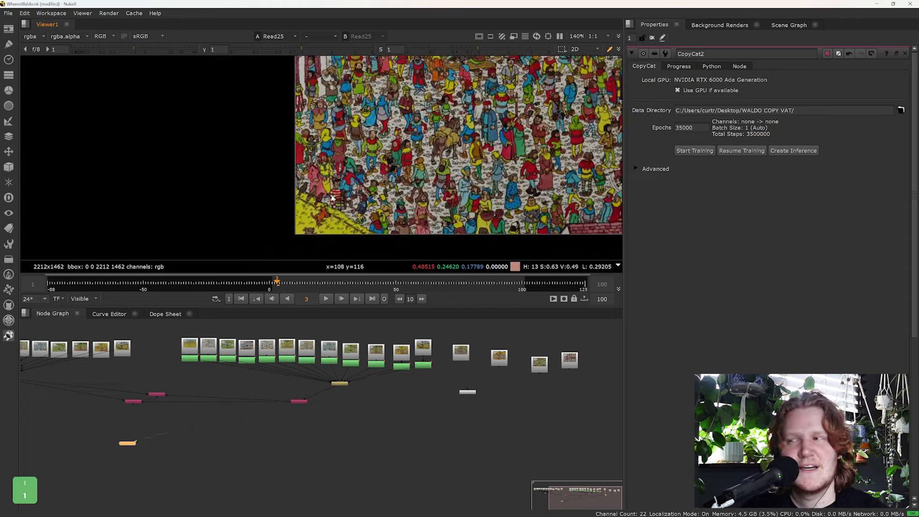
key("2")
key("1")
key("2")
key("1")
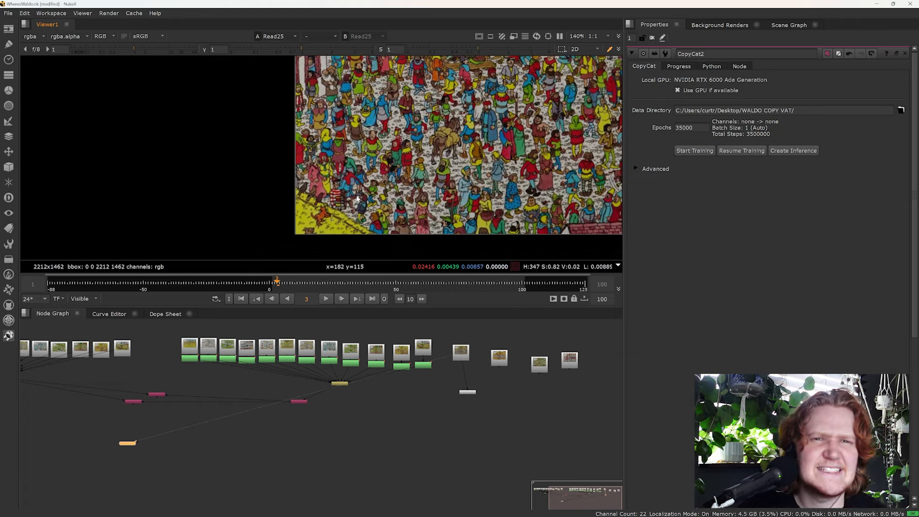
key("f")
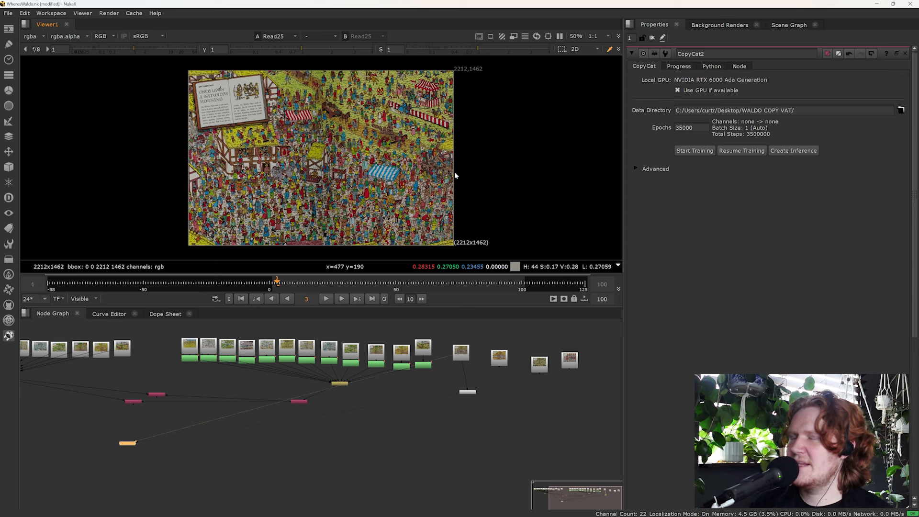